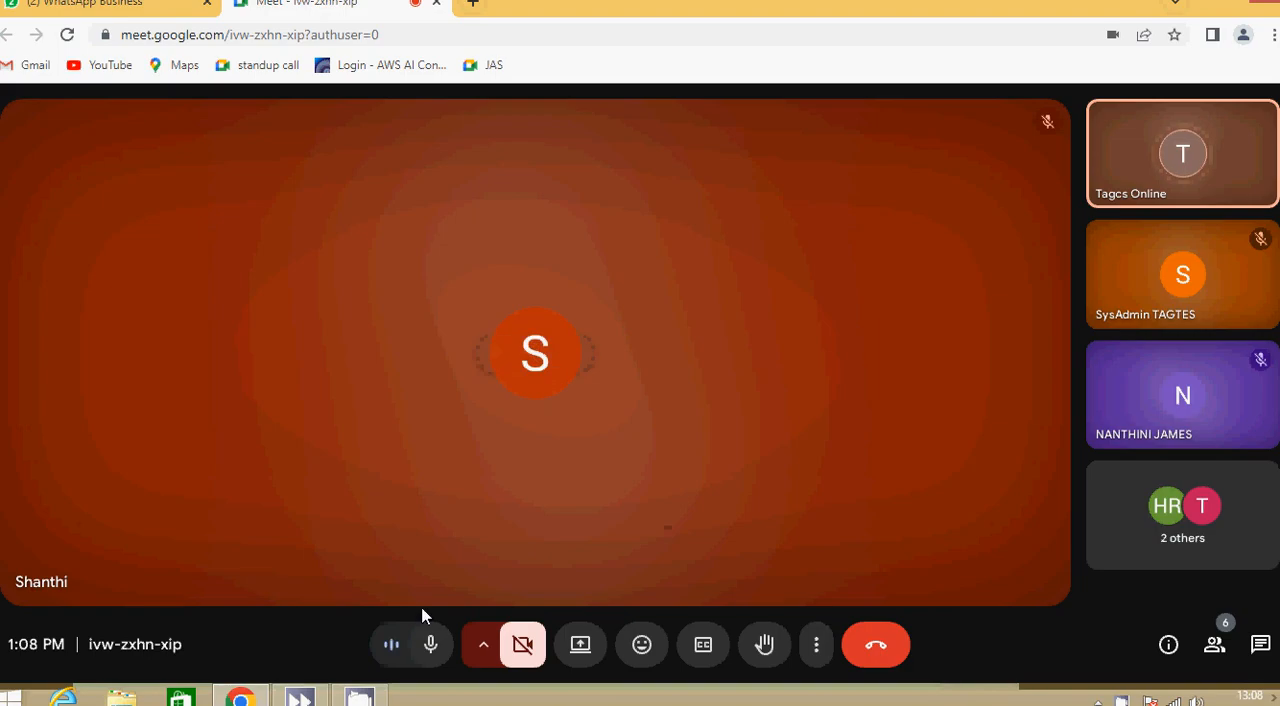
# - Show the meeting in full screen and hide the screen-sharing notice
pyautogui.click(817, 645)
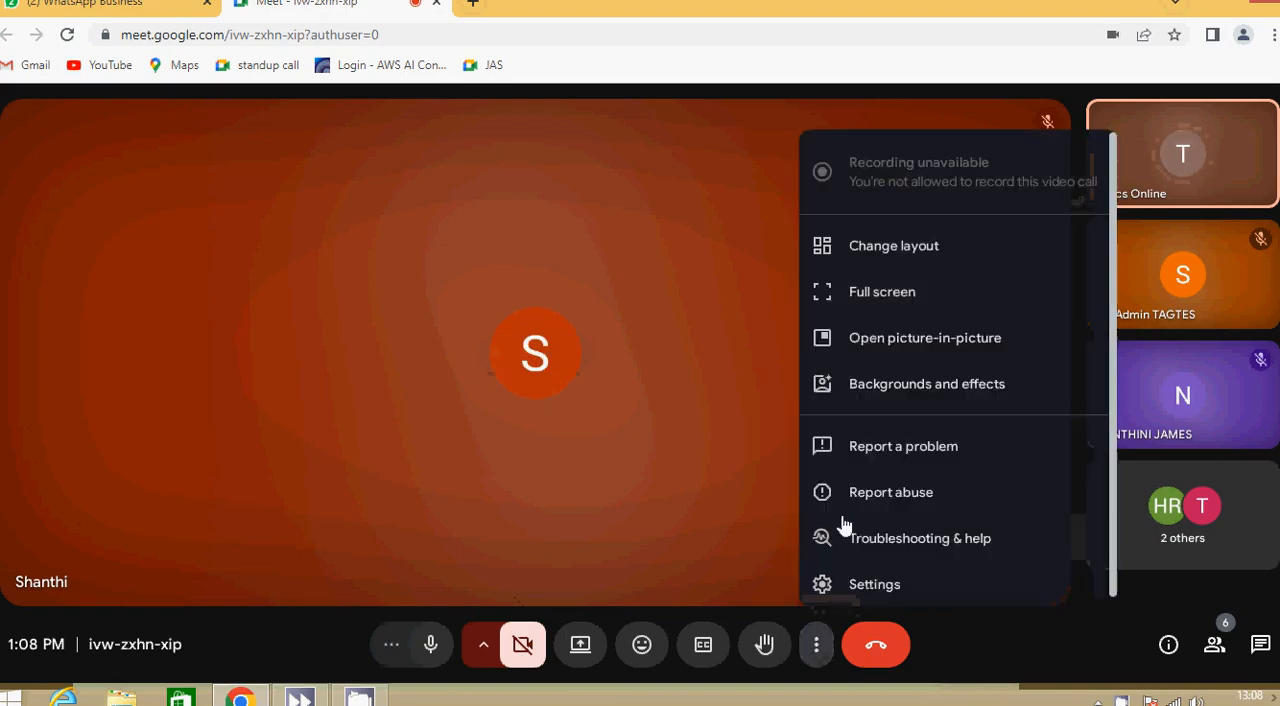
pyautogui.click(879, 304)
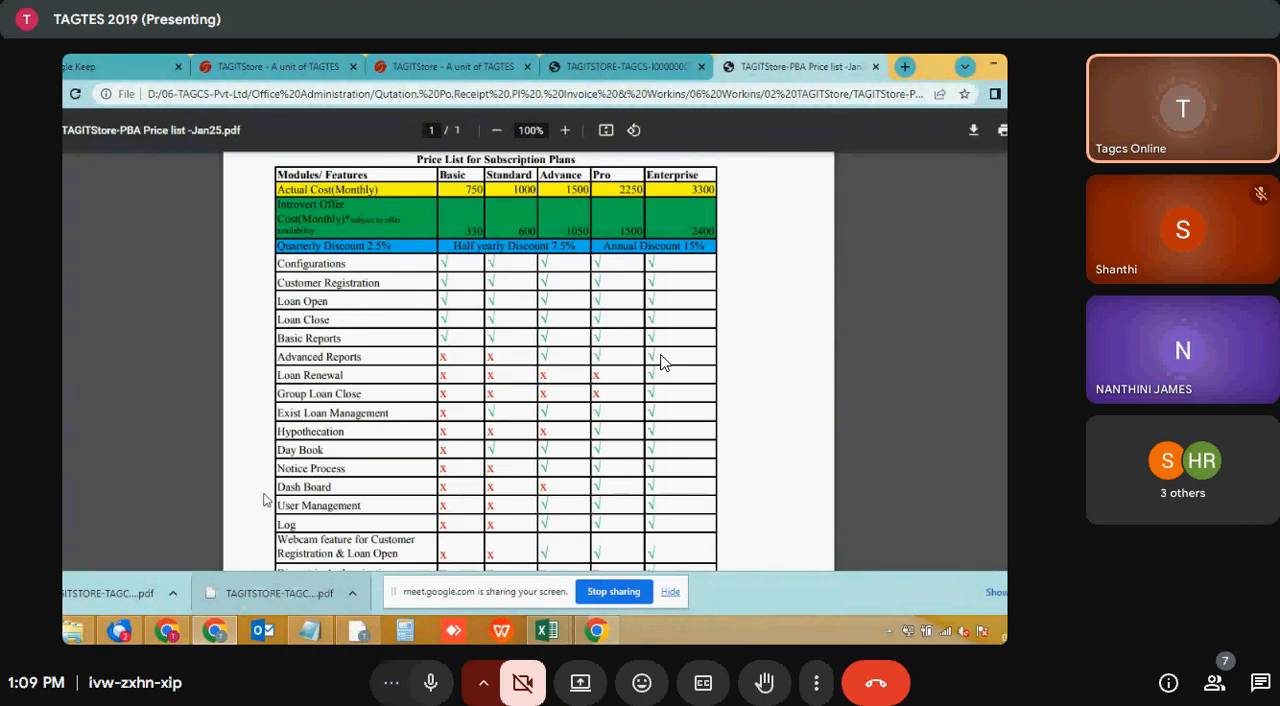
pyautogui.click(670, 592)
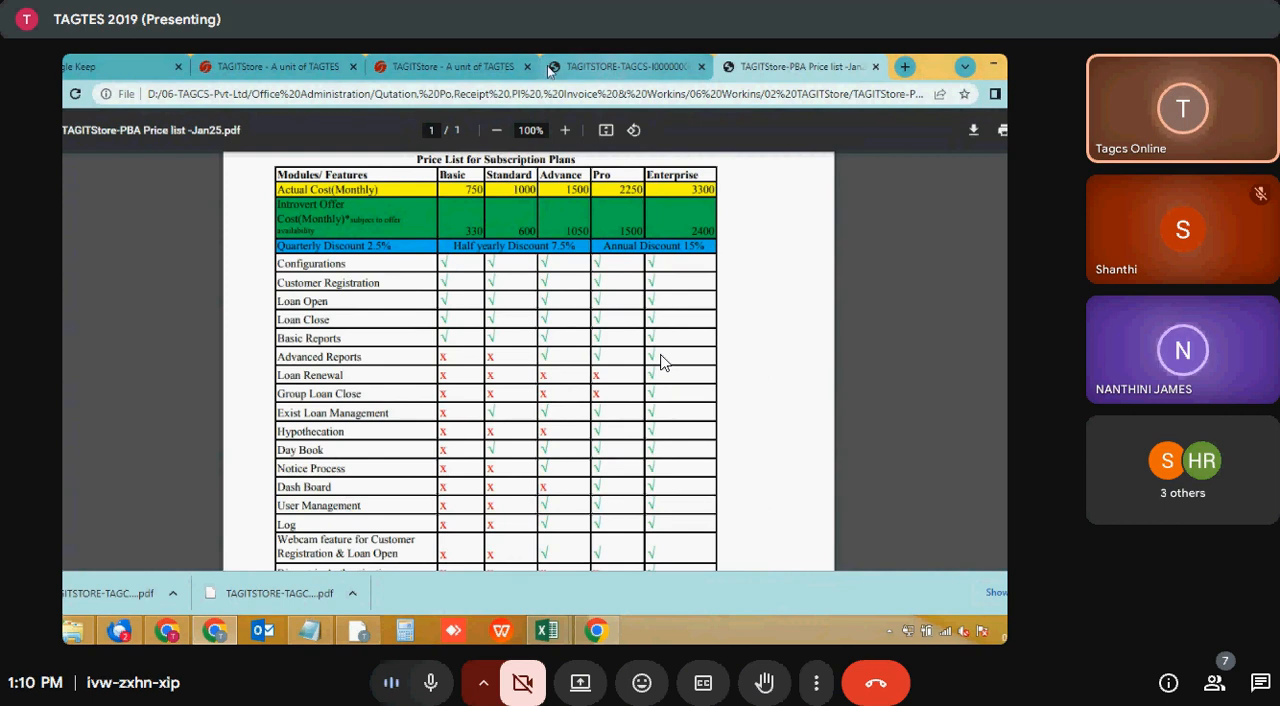
# - Open the Pawn Broker's Automation site pba.tagit.store in place of the invoice PDF
pyautogui.click(440, 62)
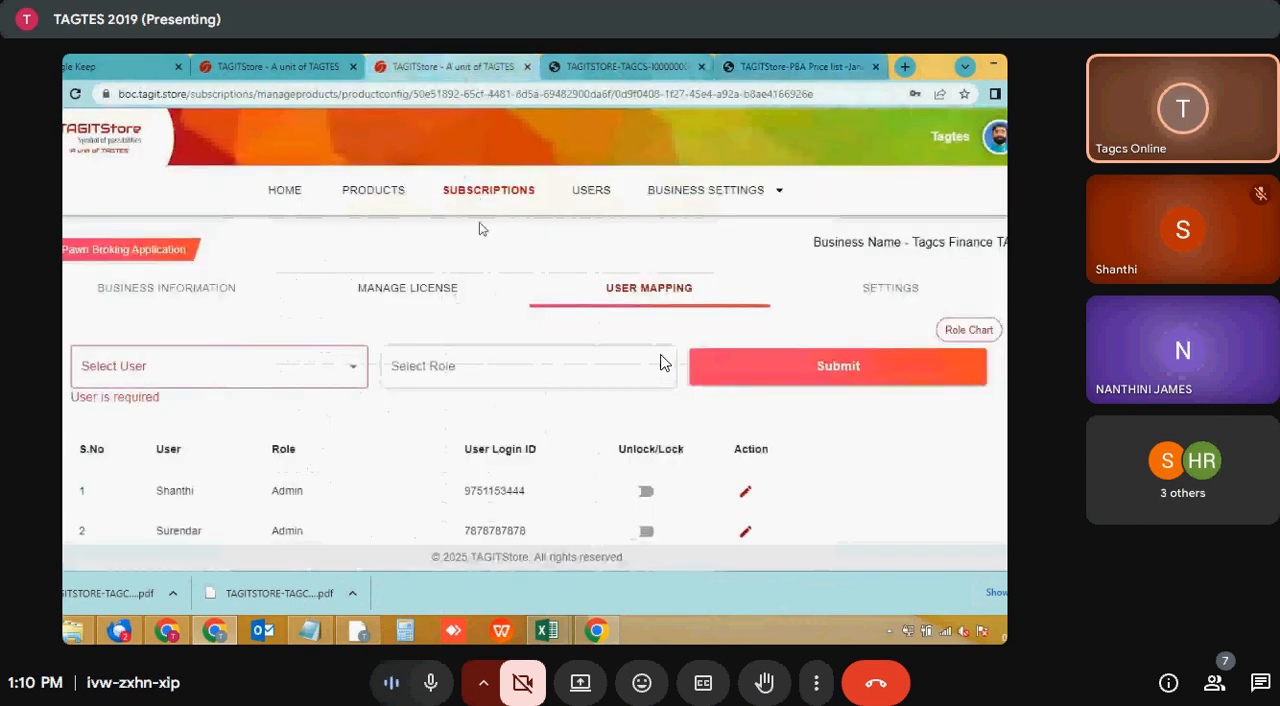
pyautogui.click(591, 66)
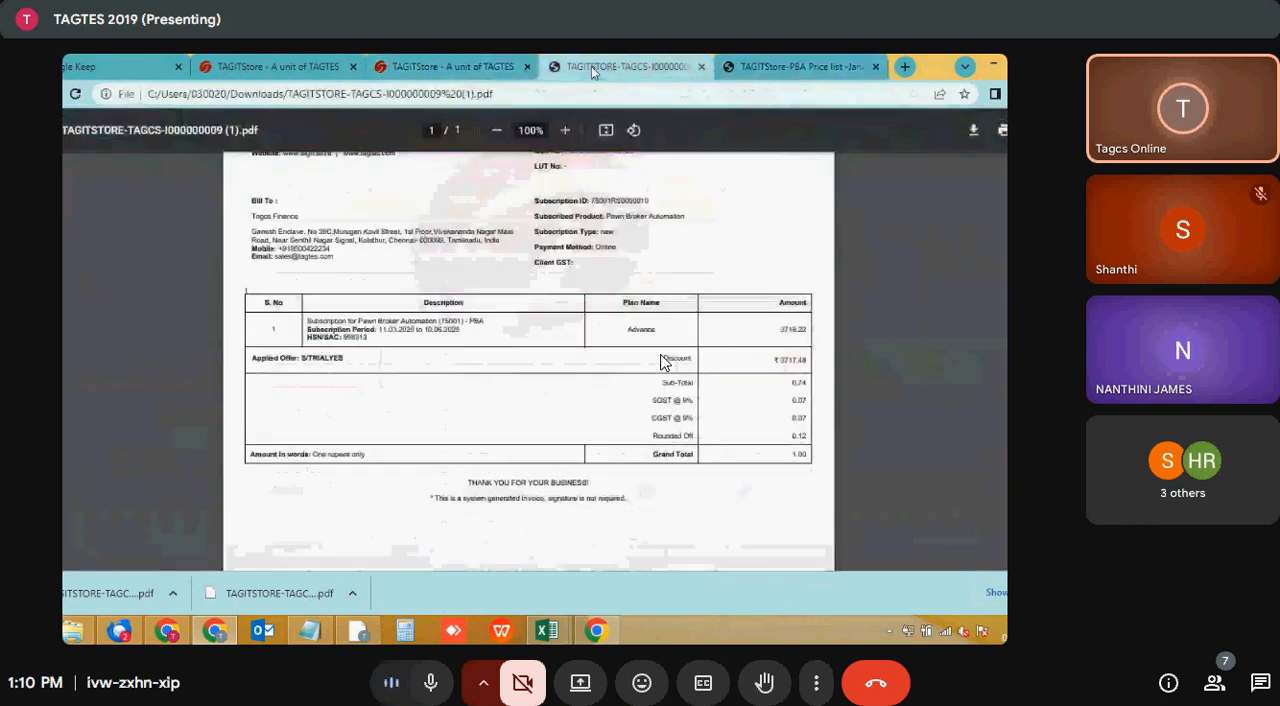
pyautogui.click(540, 92)
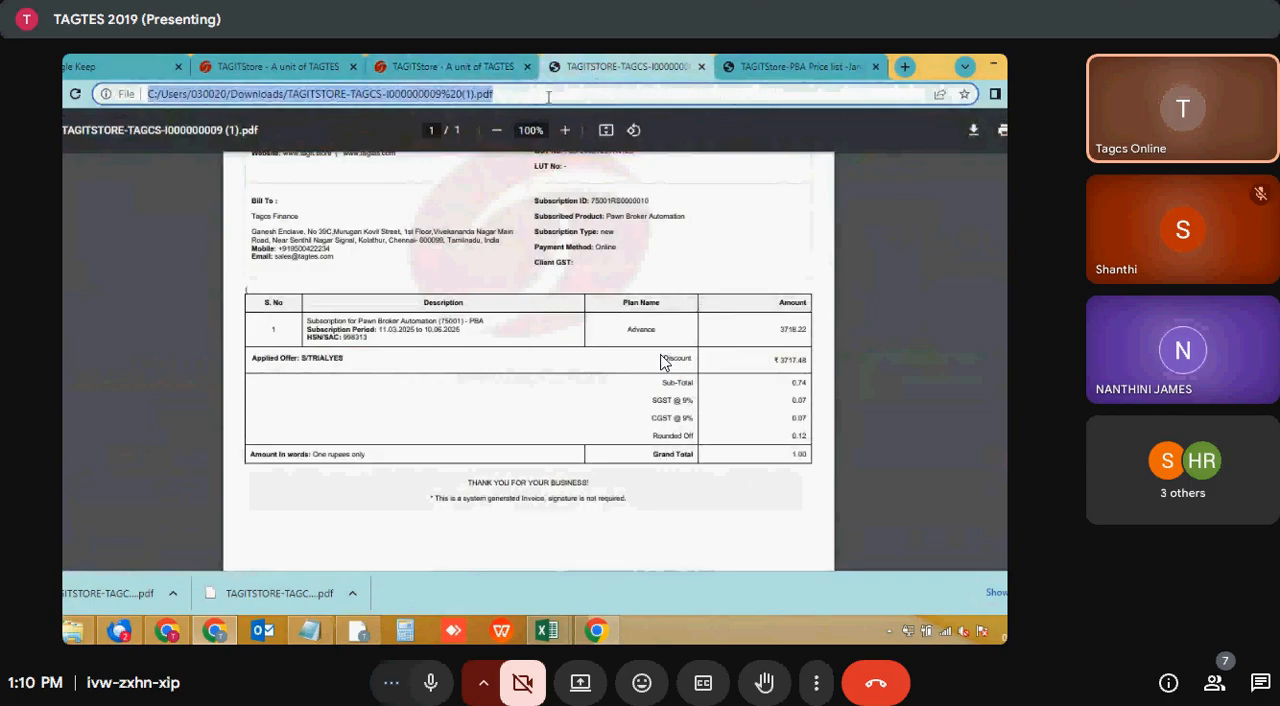
pyautogui.write('pba')
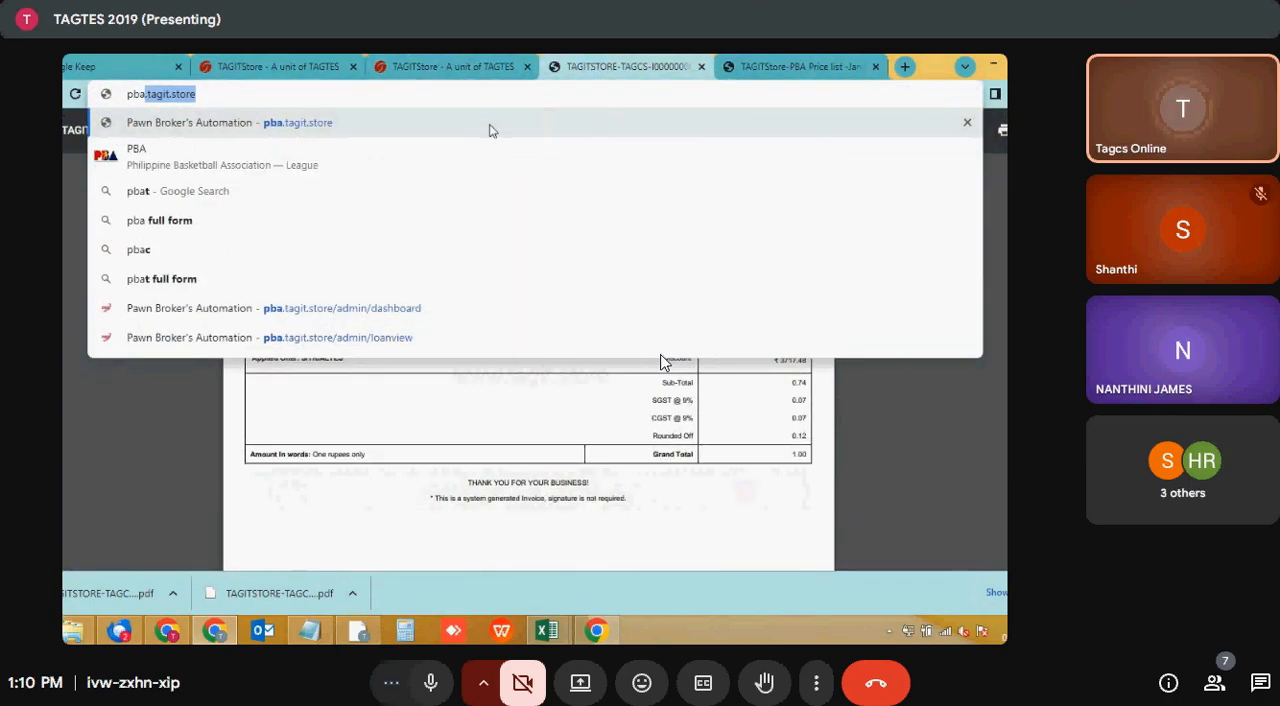
pyautogui.click(490, 126)
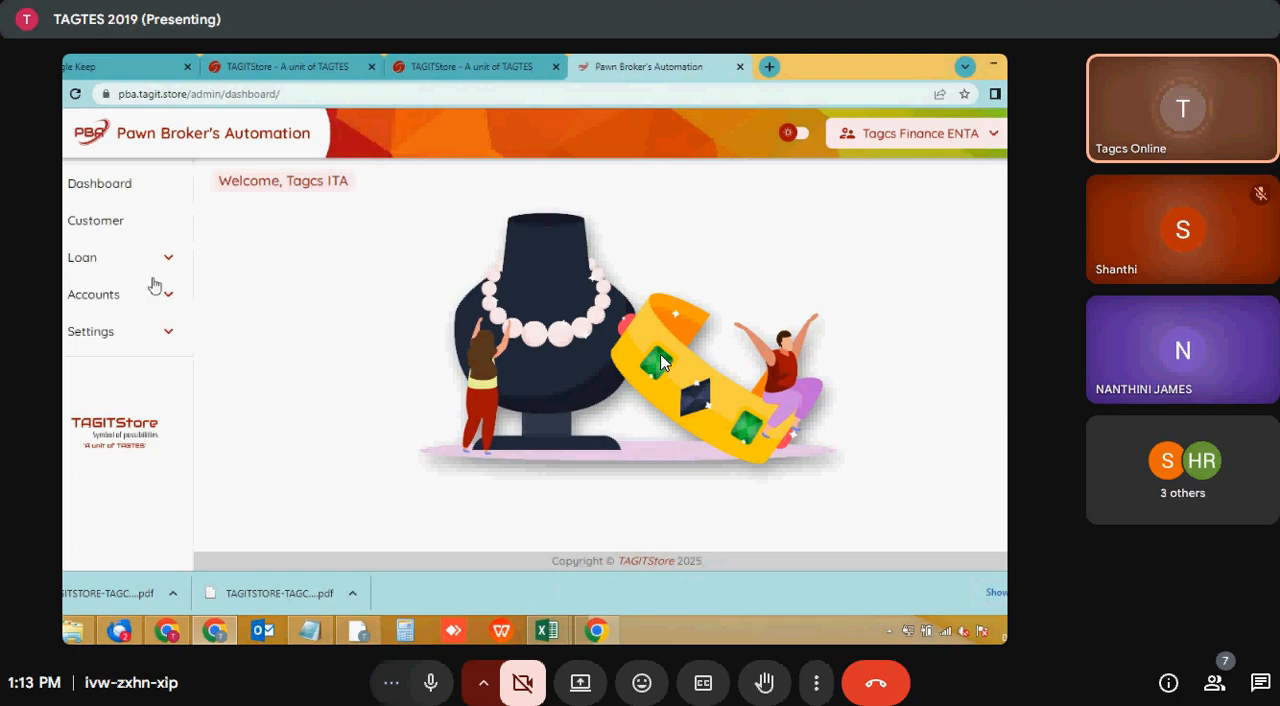
# - Open the configuration settings and set the interest effective date to 01-07-2025
pyautogui.click(118, 338)
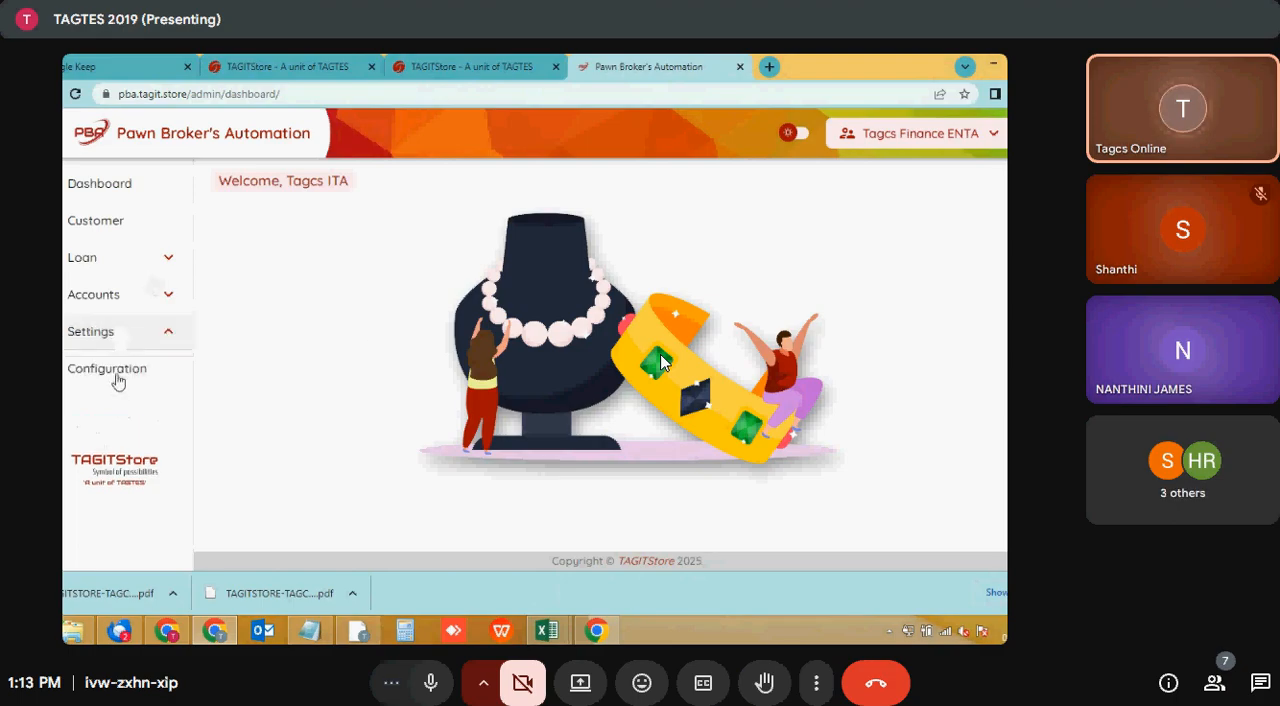
pyautogui.click(113, 372)
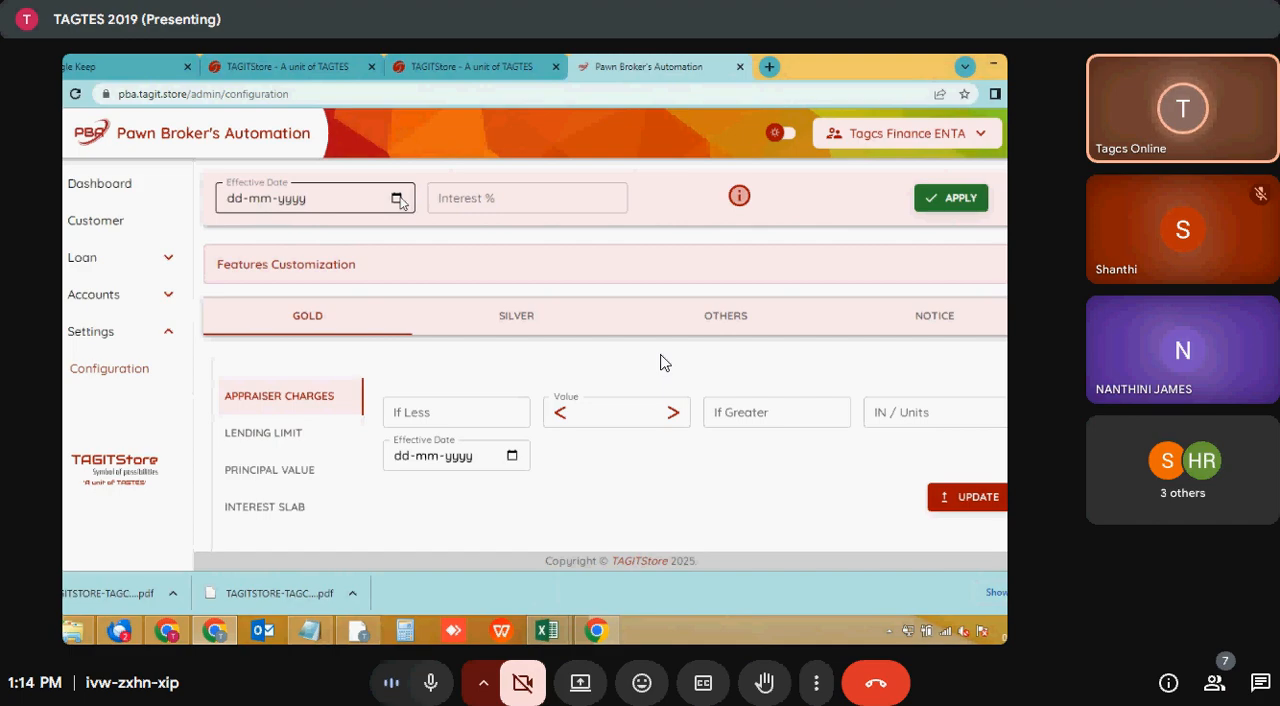
pyautogui.click(450, 198)
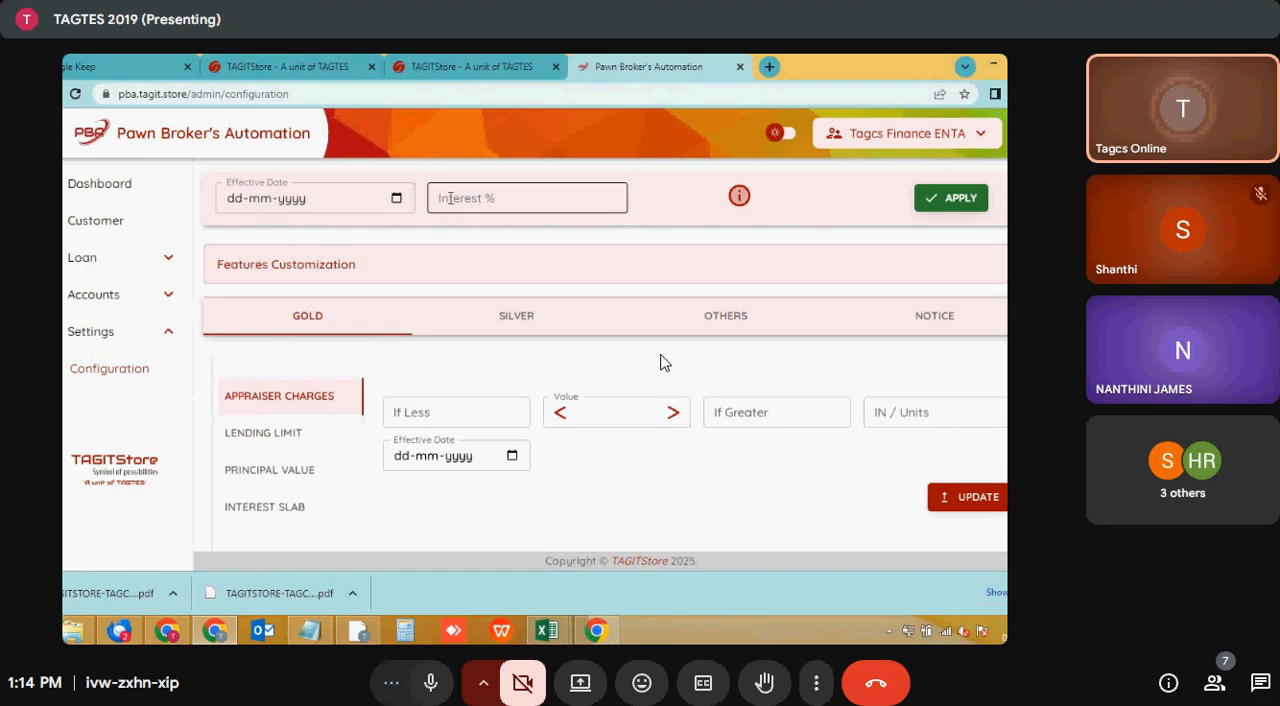
pyautogui.click(397, 199)
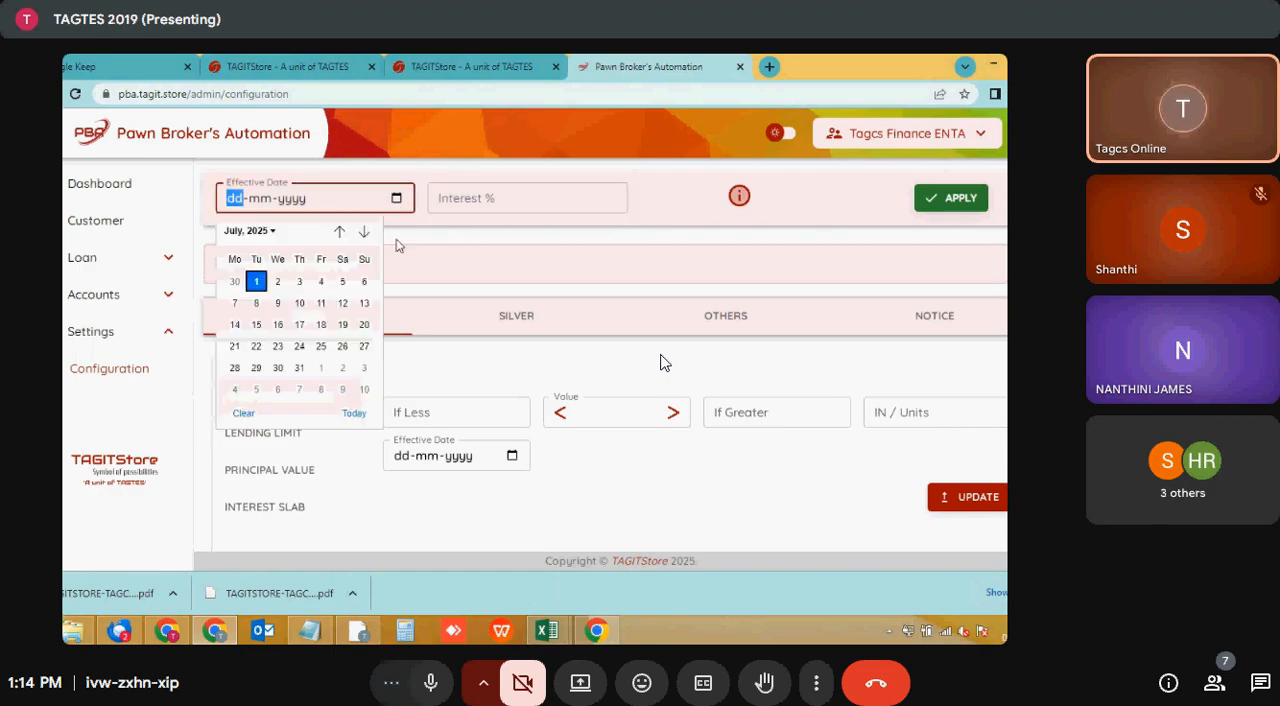
pyautogui.click(257, 281)
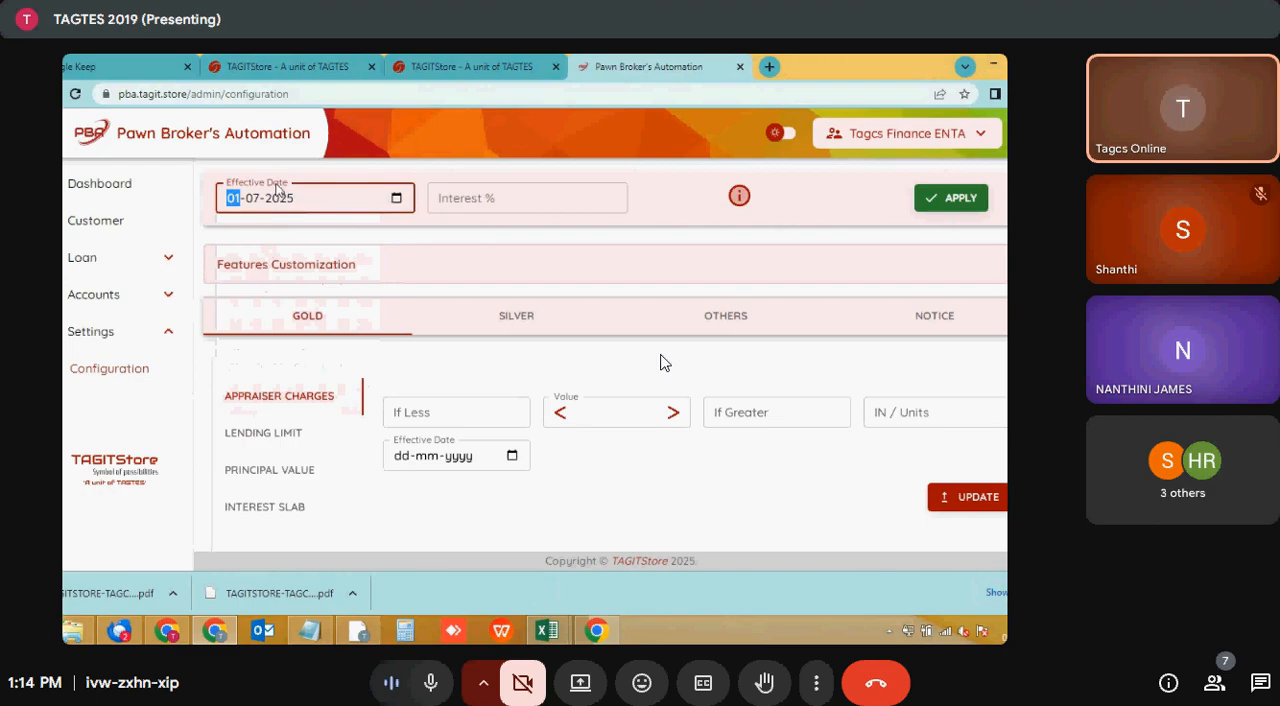
pyautogui.click(496, 201)
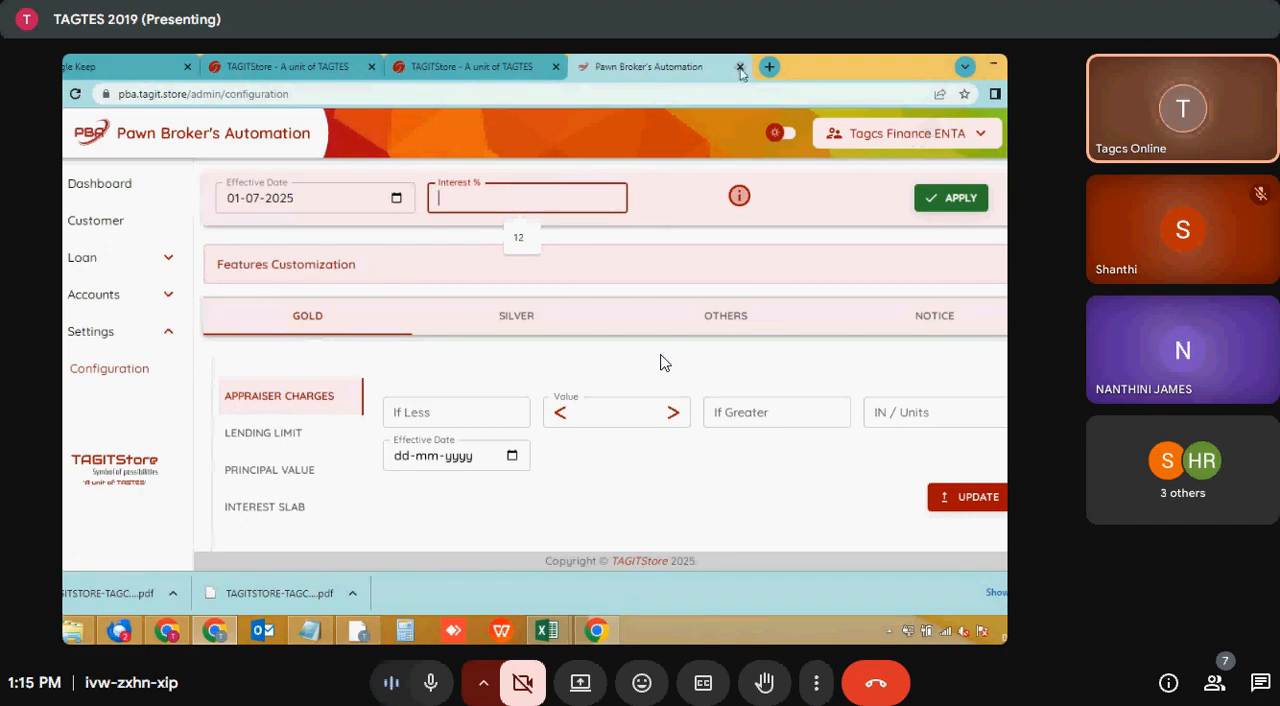
# - Log out and sign in with a different account's saved e-mail address and password
pyautogui.click(984, 131)
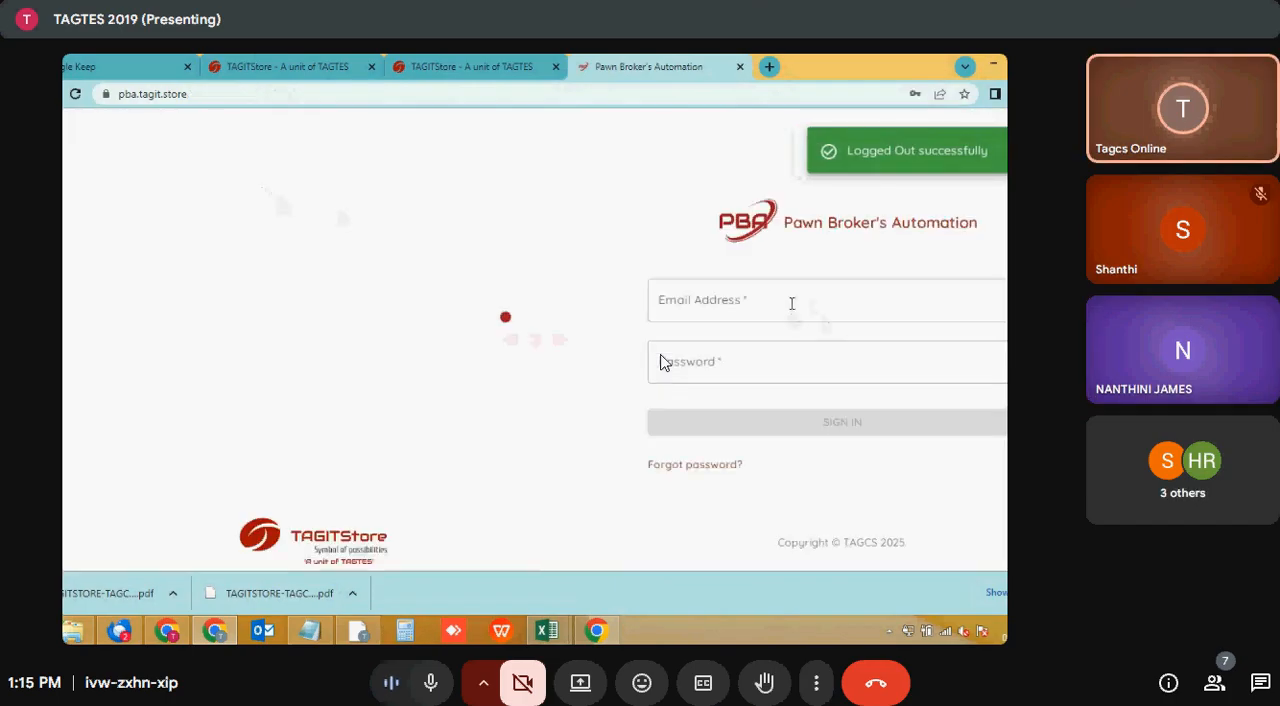
pyautogui.click(758, 297)
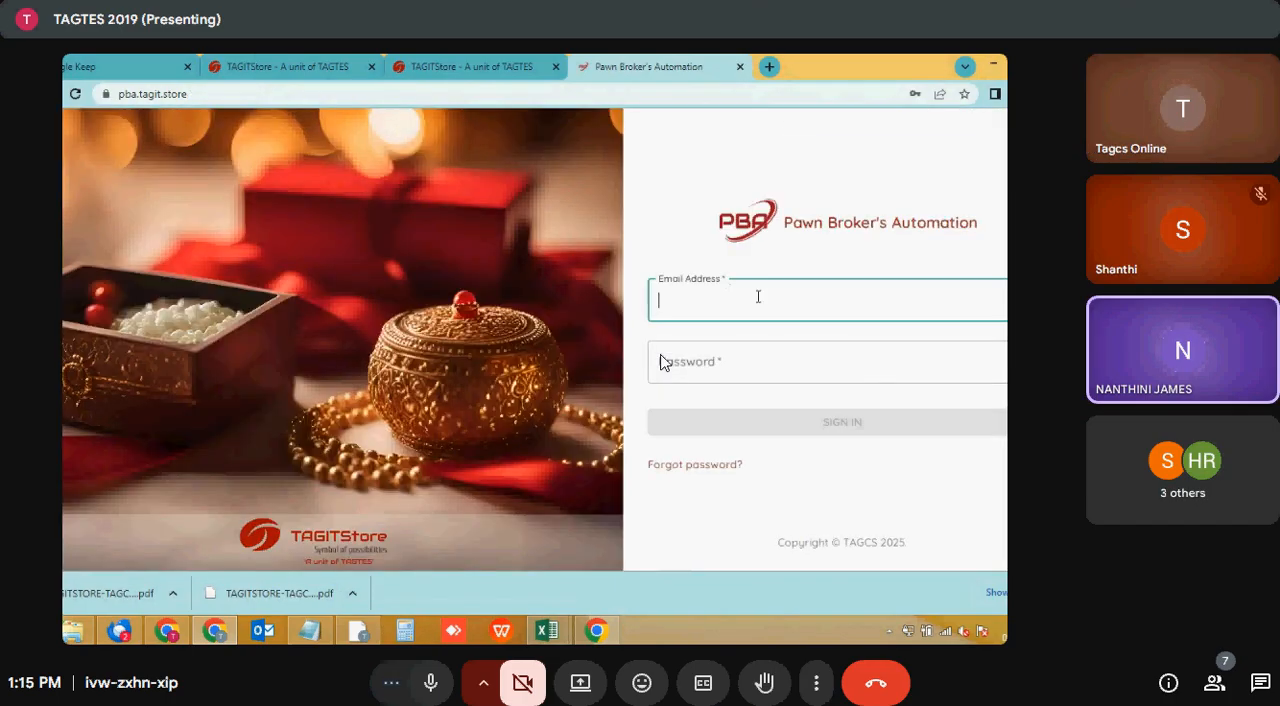
pyautogui.write('su')
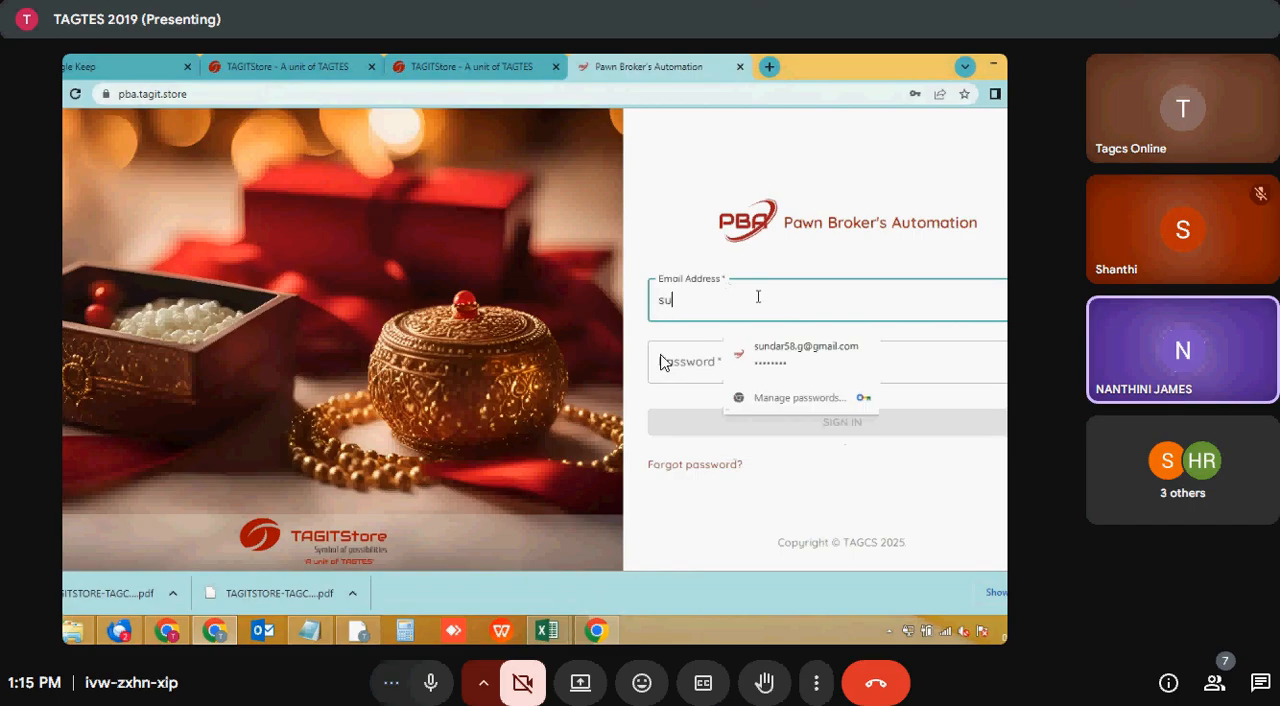
pyautogui.click(780, 345)
pyautogui.click(818, 428)
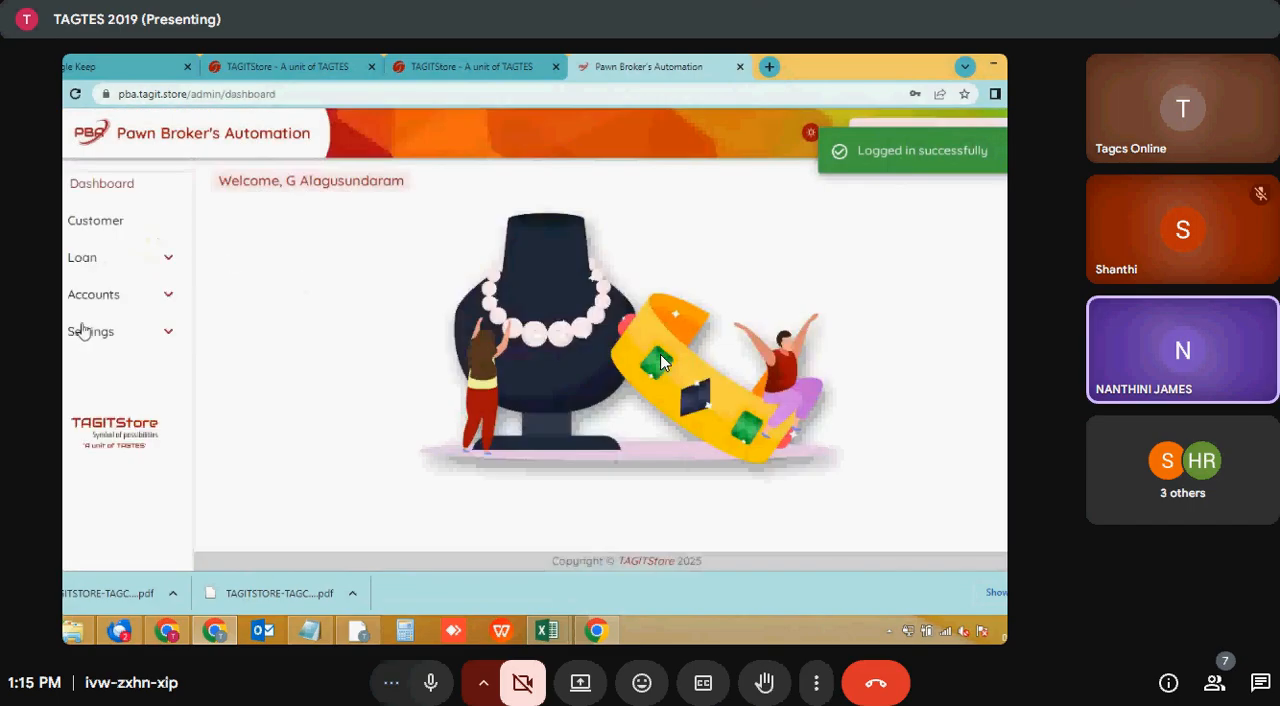
# - Open this account's configuration settings and expand the Features Customization section
pyautogui.click(93, 334)
pyautogui.click(106, 378)
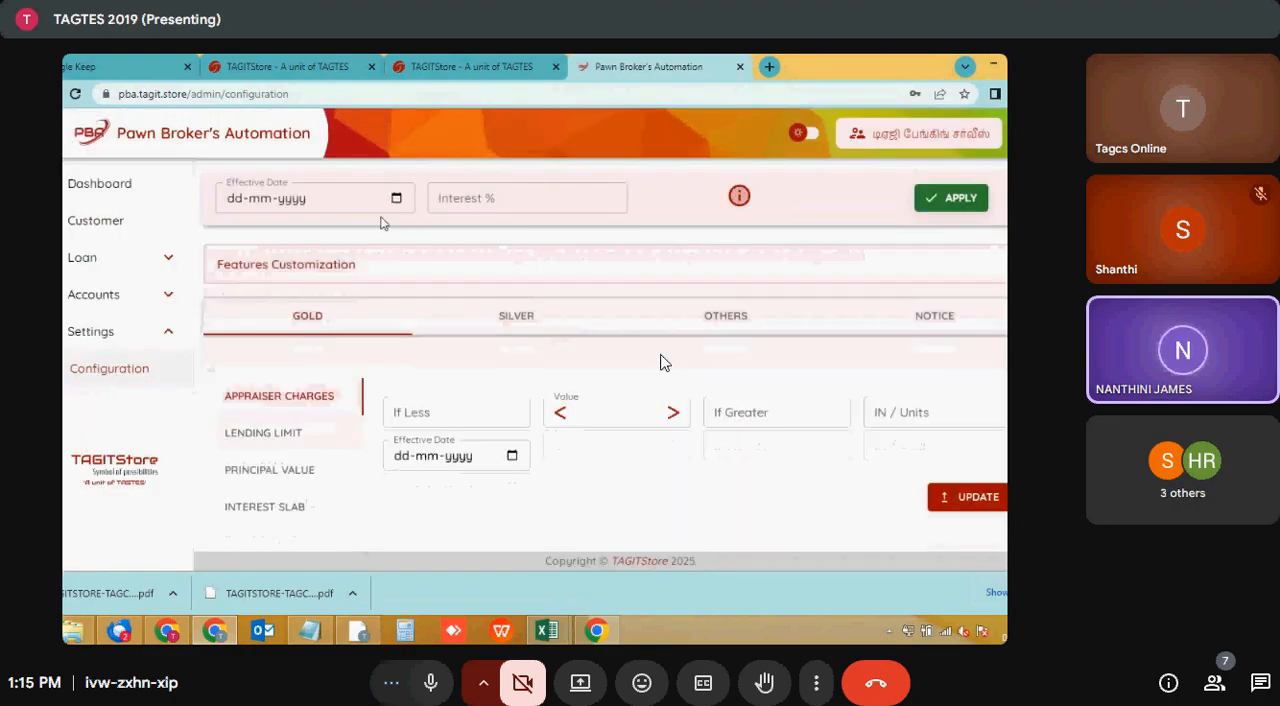
pyautogui.click(805, 255)
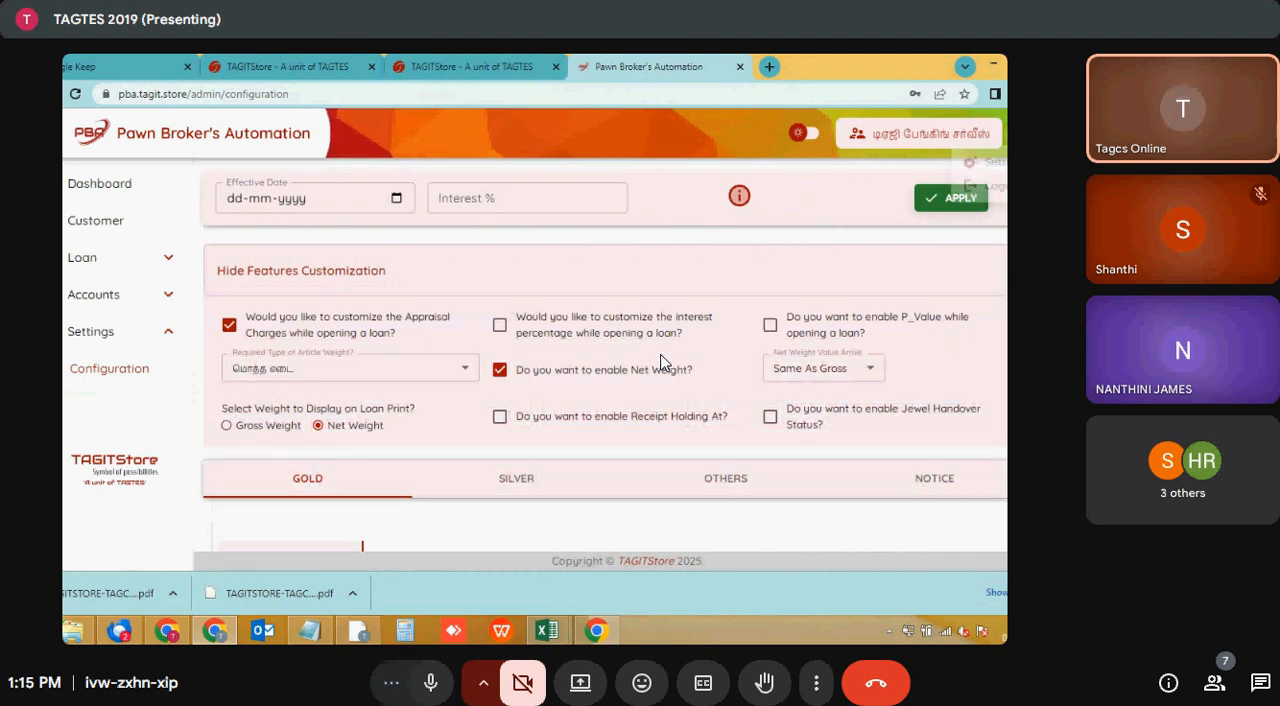
# - Log out and sign back in with the original account's saved e-mail address and password
pyautogui.click(998, 140)
pyautogui.click(993, 194)
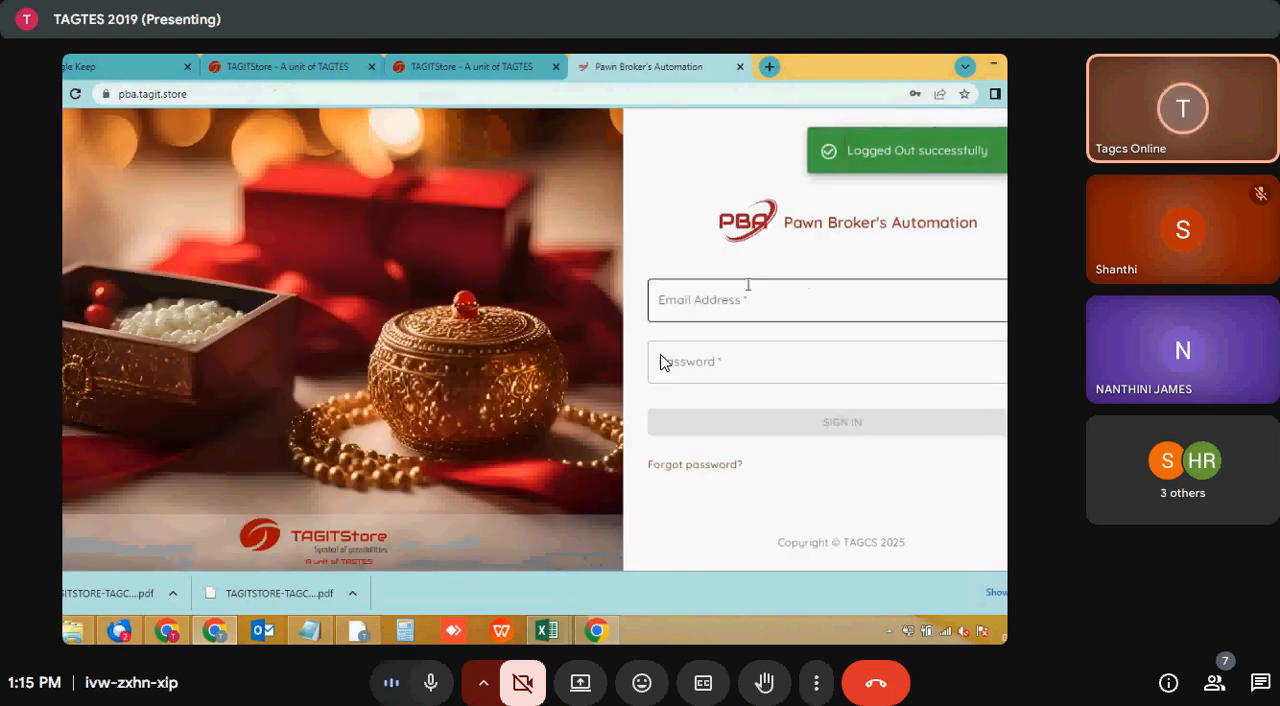
pyautogui.click(748, 286)
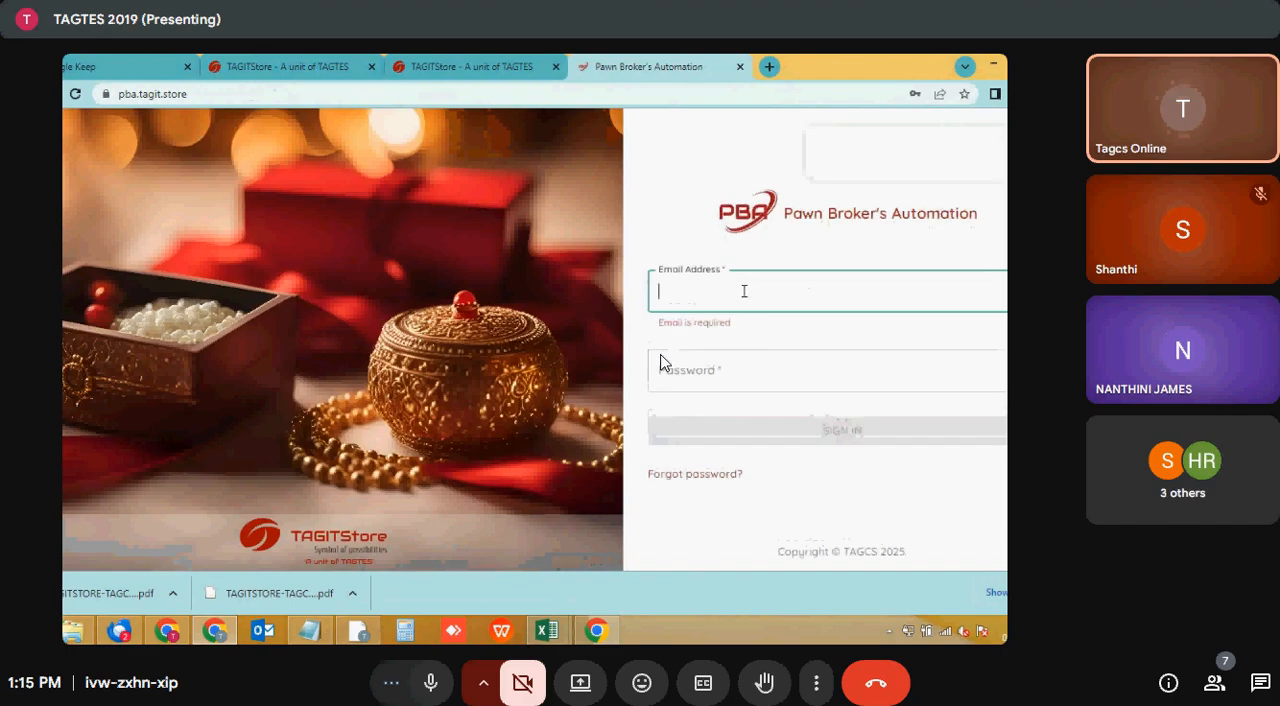
pyautogui.write('sa')
pyautogui.click(766, 337)
pyautogui.click(828, 422)
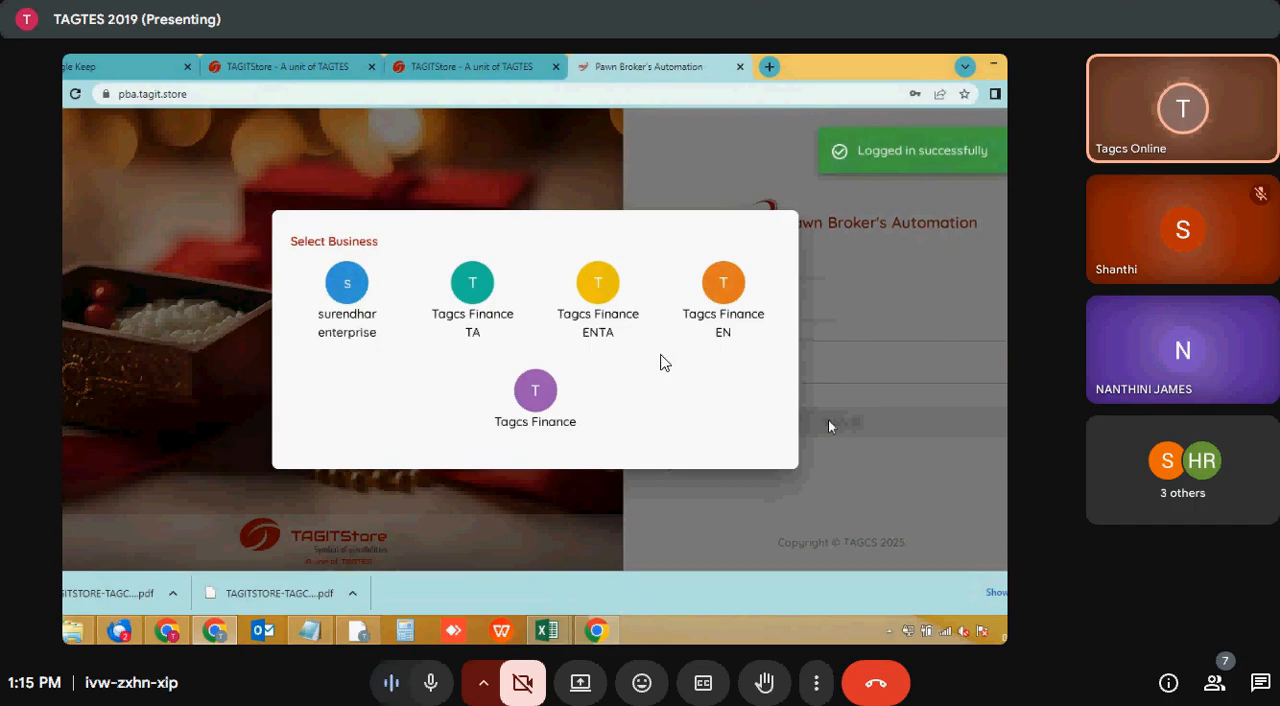
# - Continue with the Tagcs Finance ENTA business and open its configuration settings
pyautogui.click(587, 328)
pyautogui.click(734, 450)
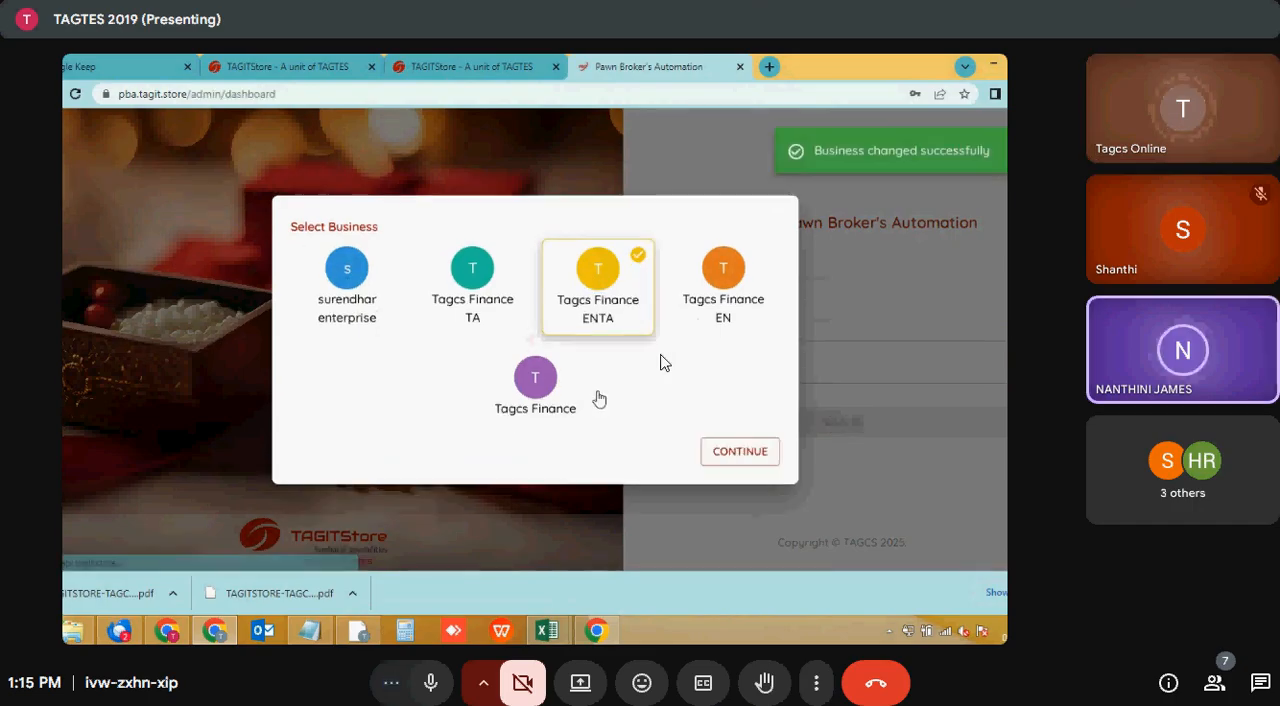
pyautogui.click(105, 331)
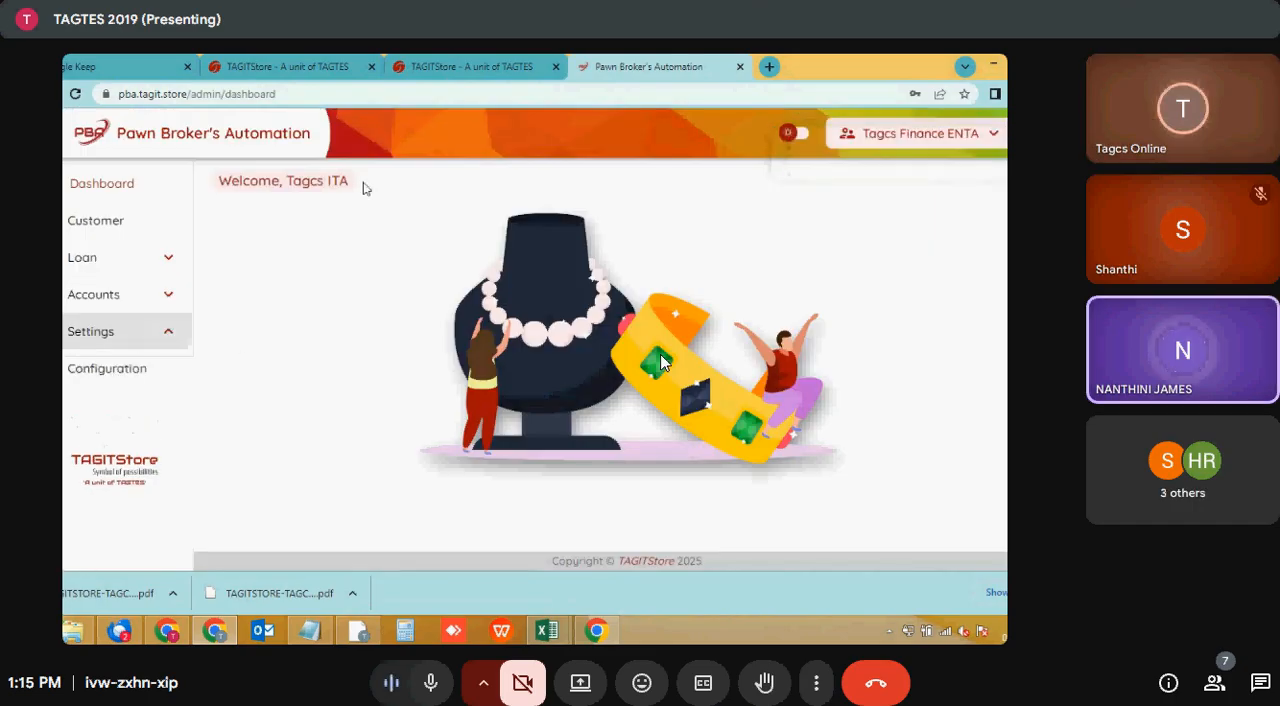
pyautogui.click(128, 370)
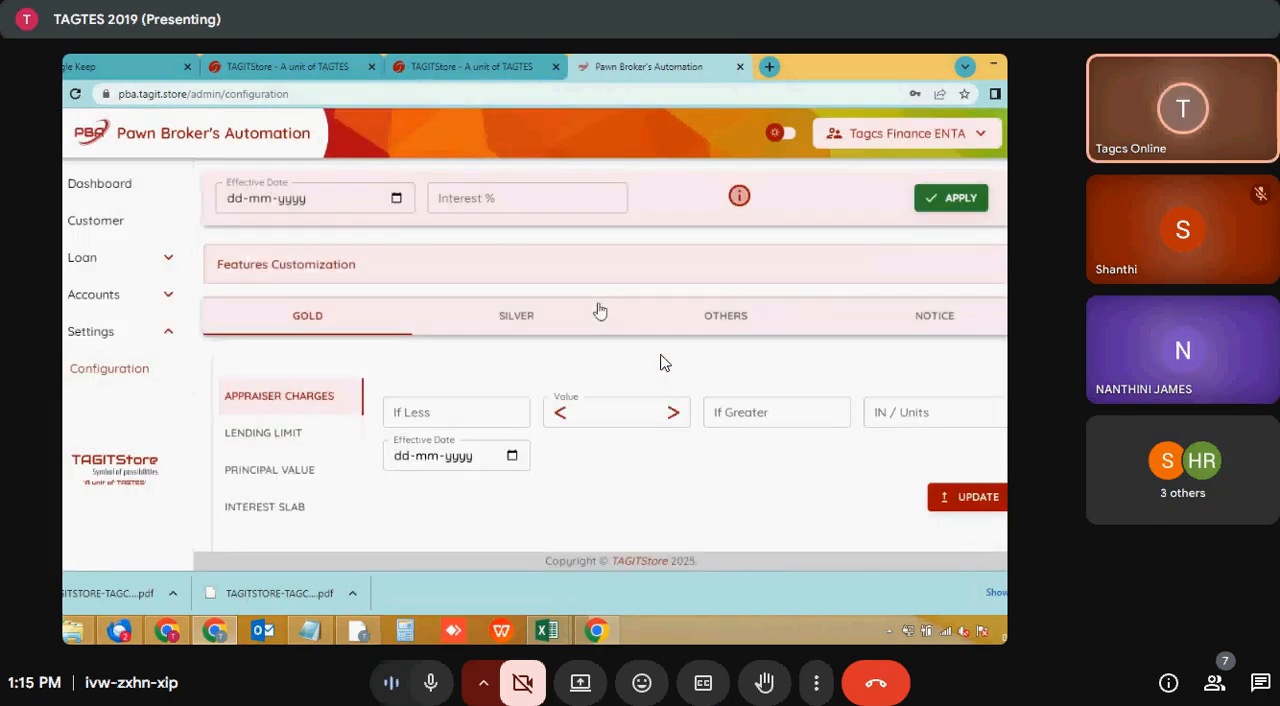
# - Set the interest effective date to 02-07-2025 and the interest percentage to 12
pyautogui.click(272, 197)
pyautogui.click(293, 199)
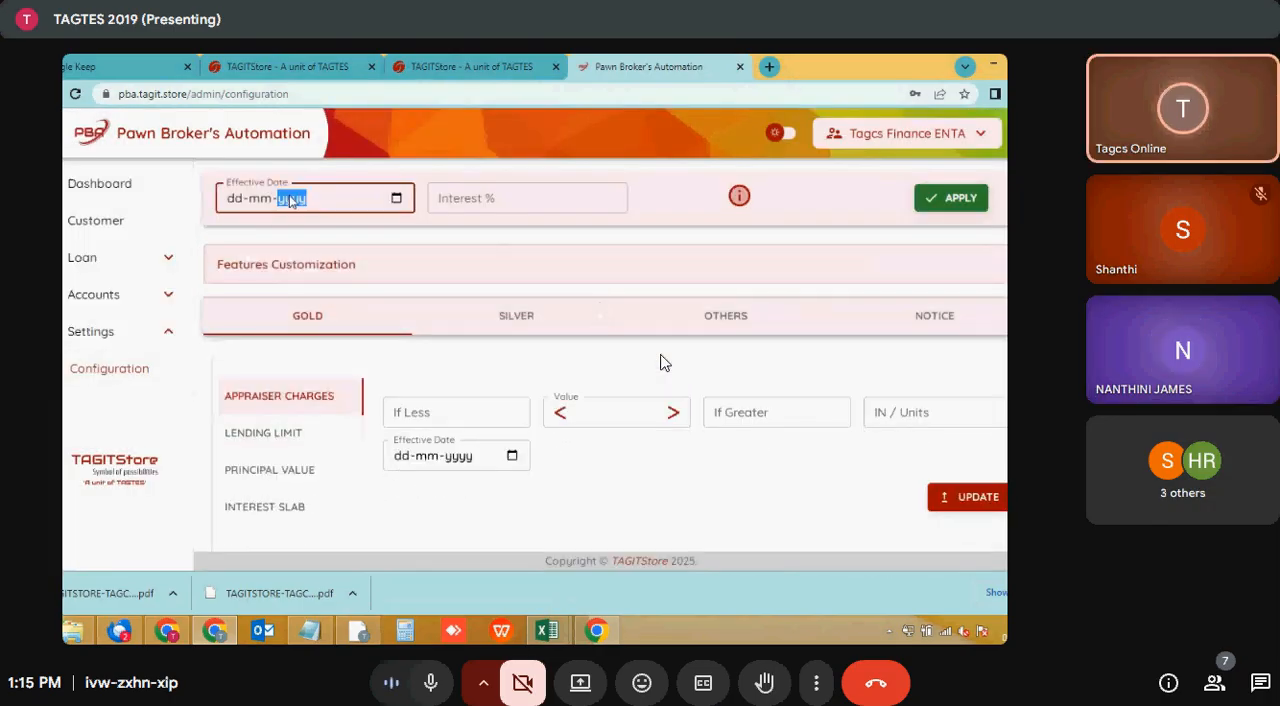
pyautogui.click(396, 198)
pyautogui.click(278, 282)
pyautogui.click(469, 197)
pyautogui.write('12')
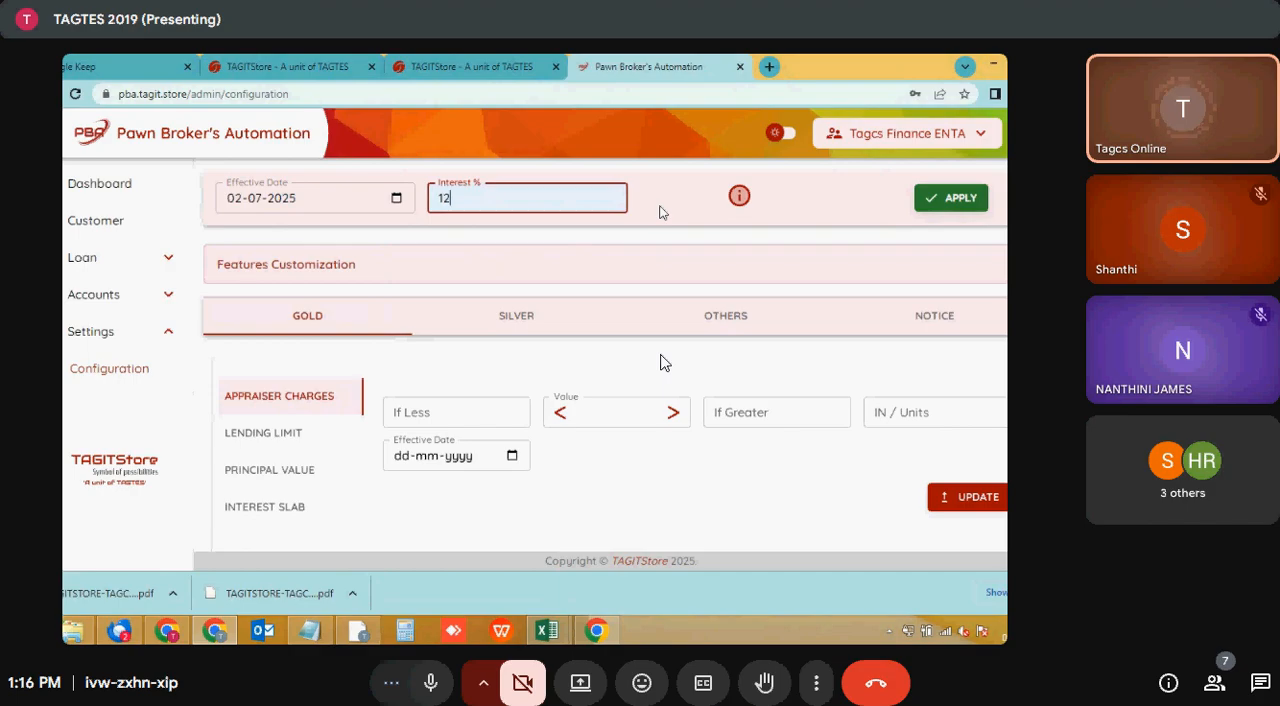
# - Review the history of the configured interest rates
pyautogui.click(740, 196)
pyautogui.click(778, 180)
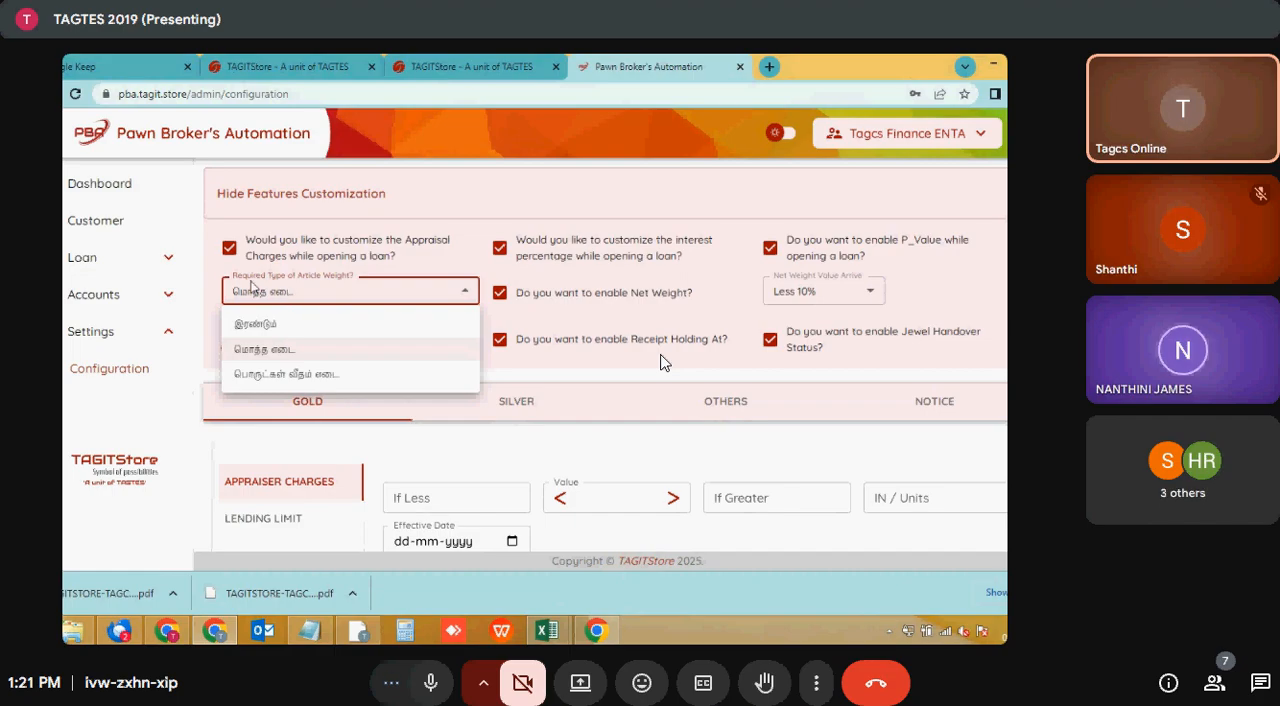
# - Switch the required type of article weight between இரண்டும் and மொத்த எடை, ending on இரண்டும்
pyautogui.click(318, 328)
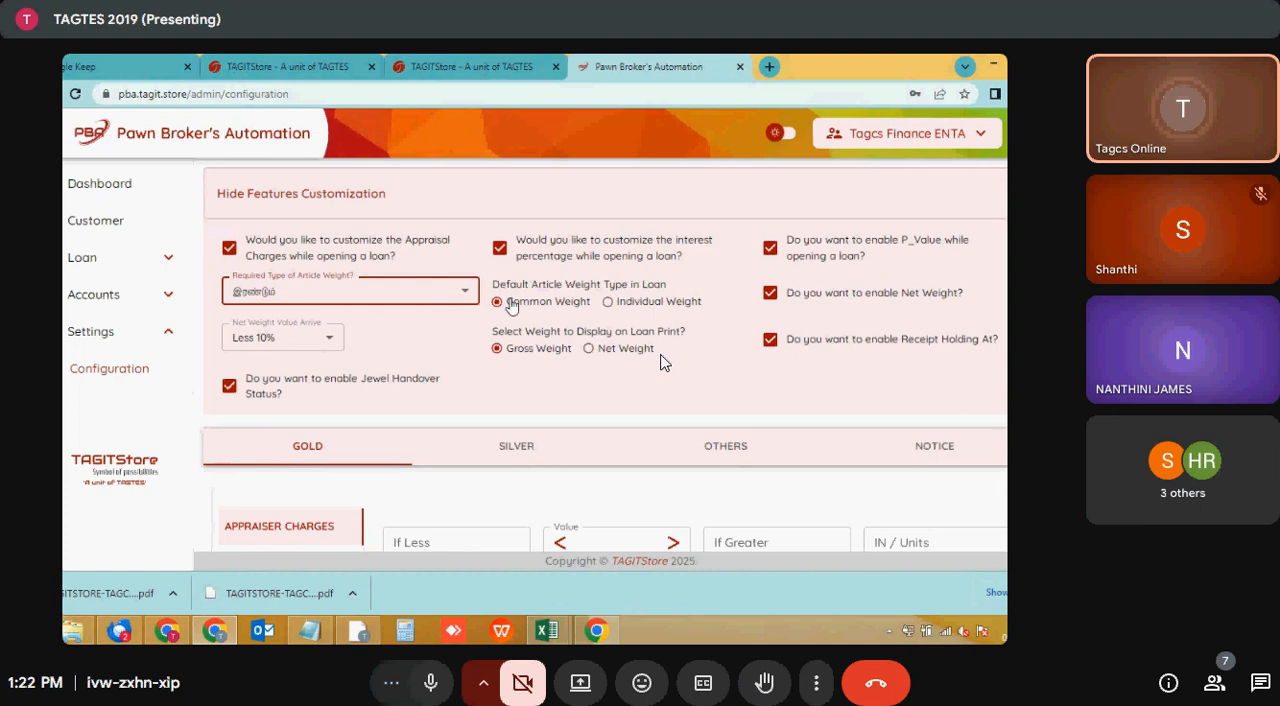
pyautogui.click(418, 290)
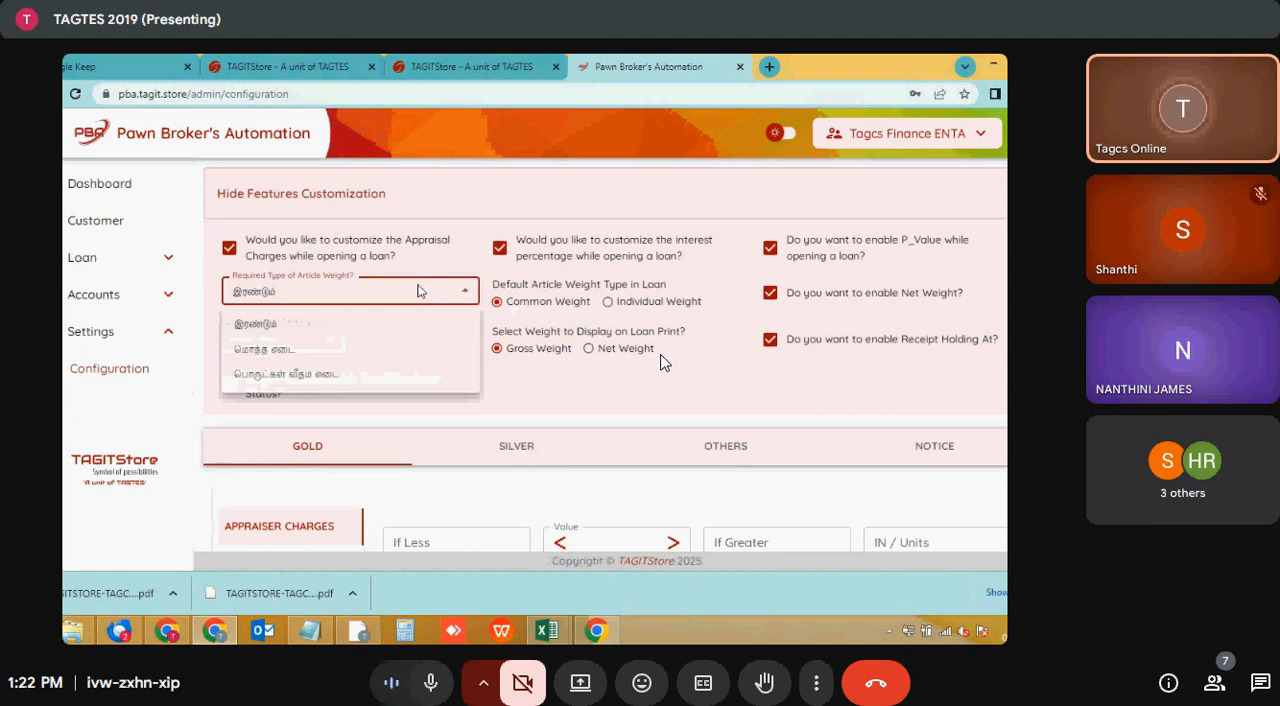
pyautogui.click(340, 352)
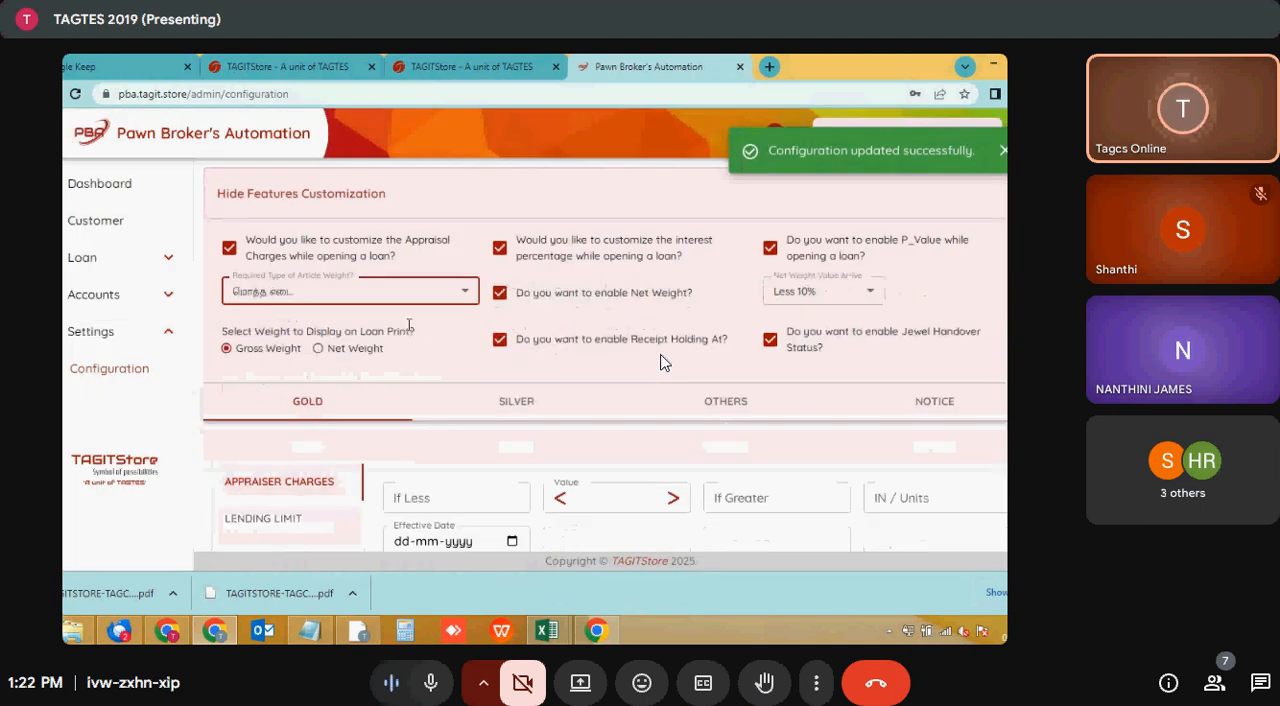
pyautogui.click(443, 296)
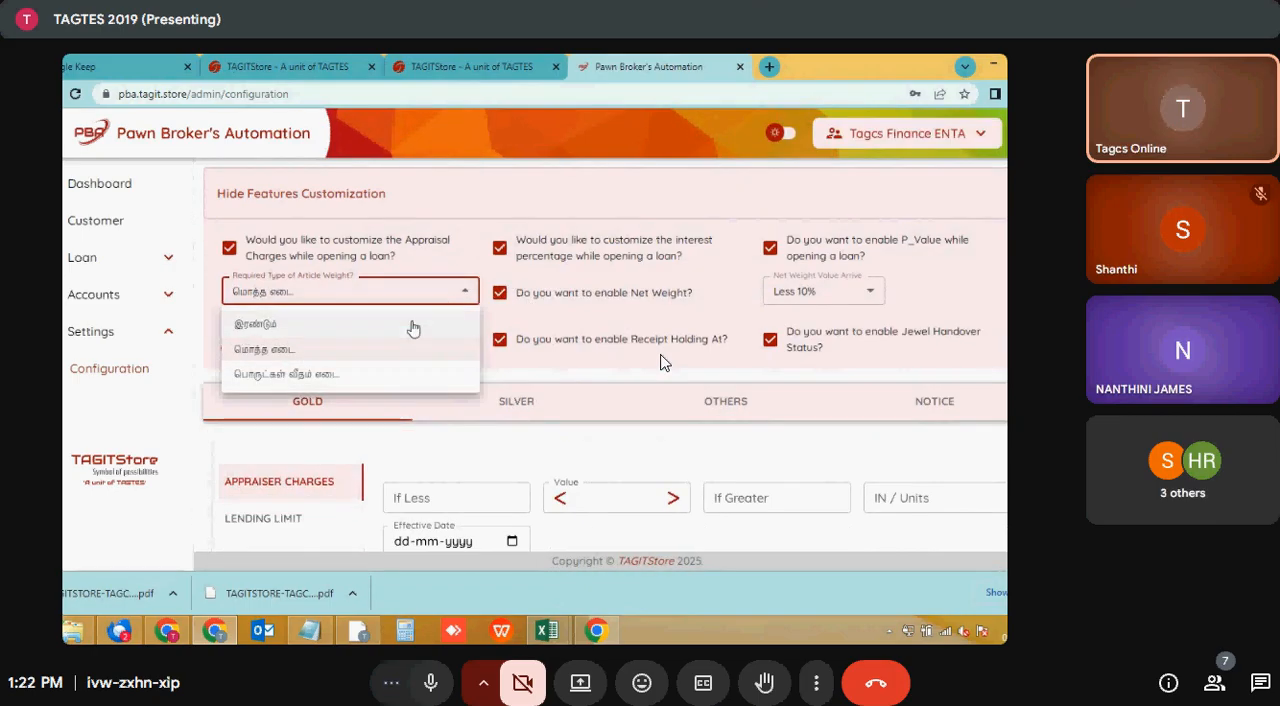
pyautogui.click(411, 324)
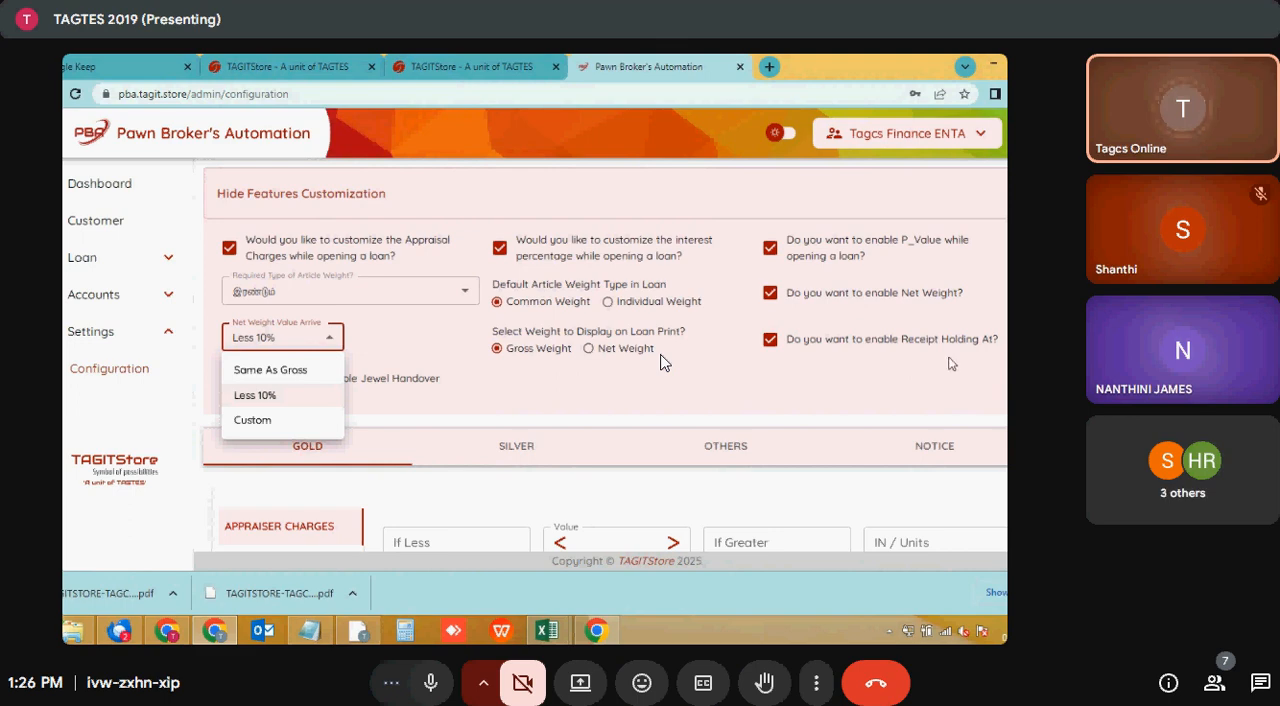
# - Keep the net weight value at Less 10% and collapse the Features Customization section
pyautogui.click(433, 357)
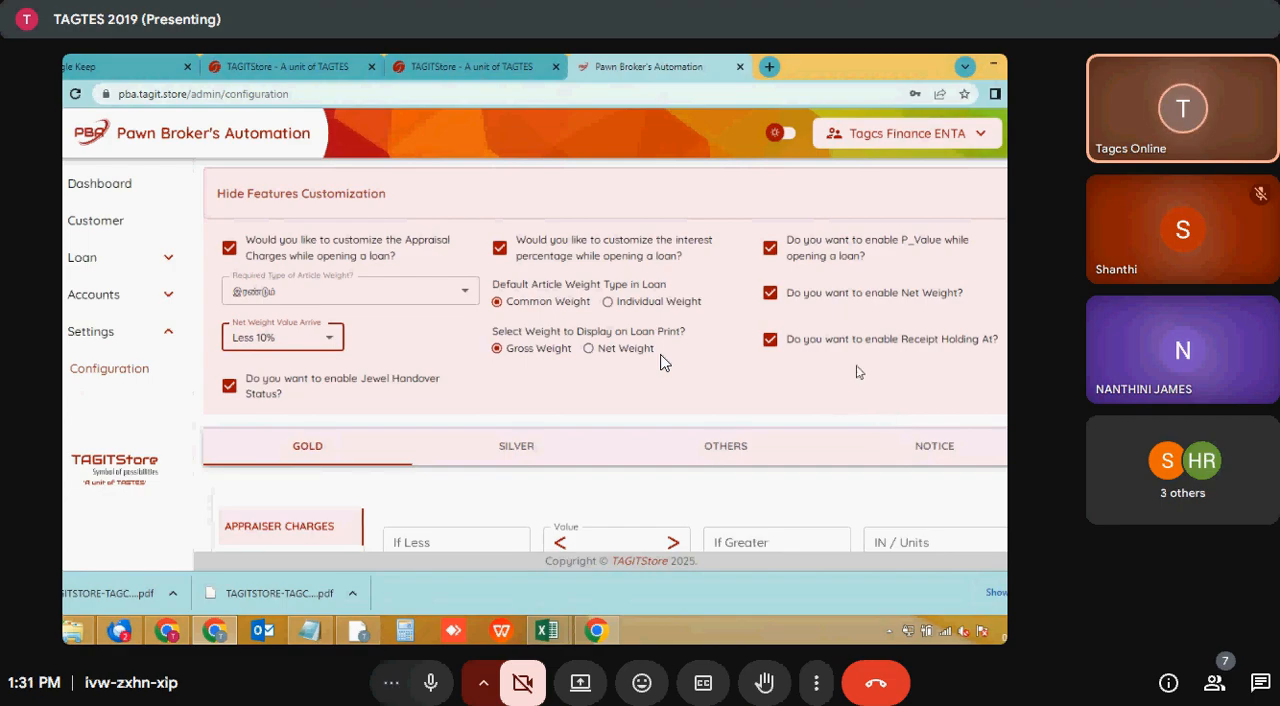
pyautogui.scroll(-3, 660, 362)
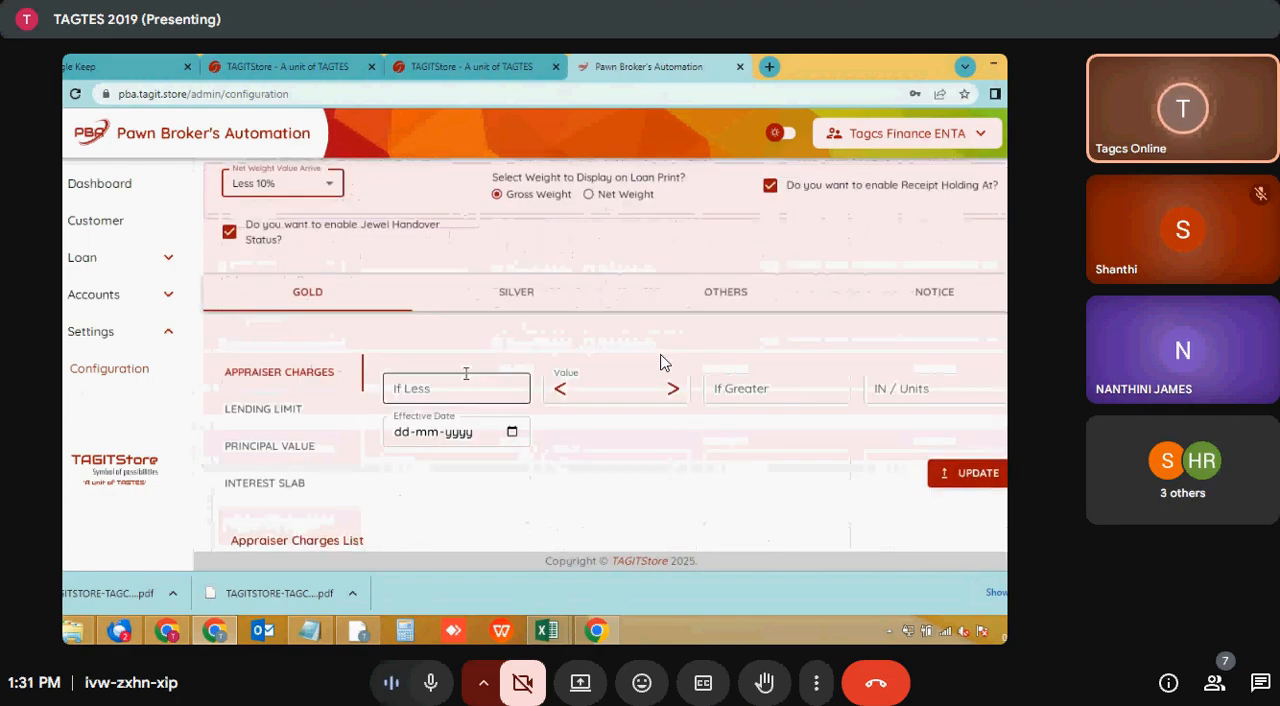
pyautogui.scroll(5, 660, 362)
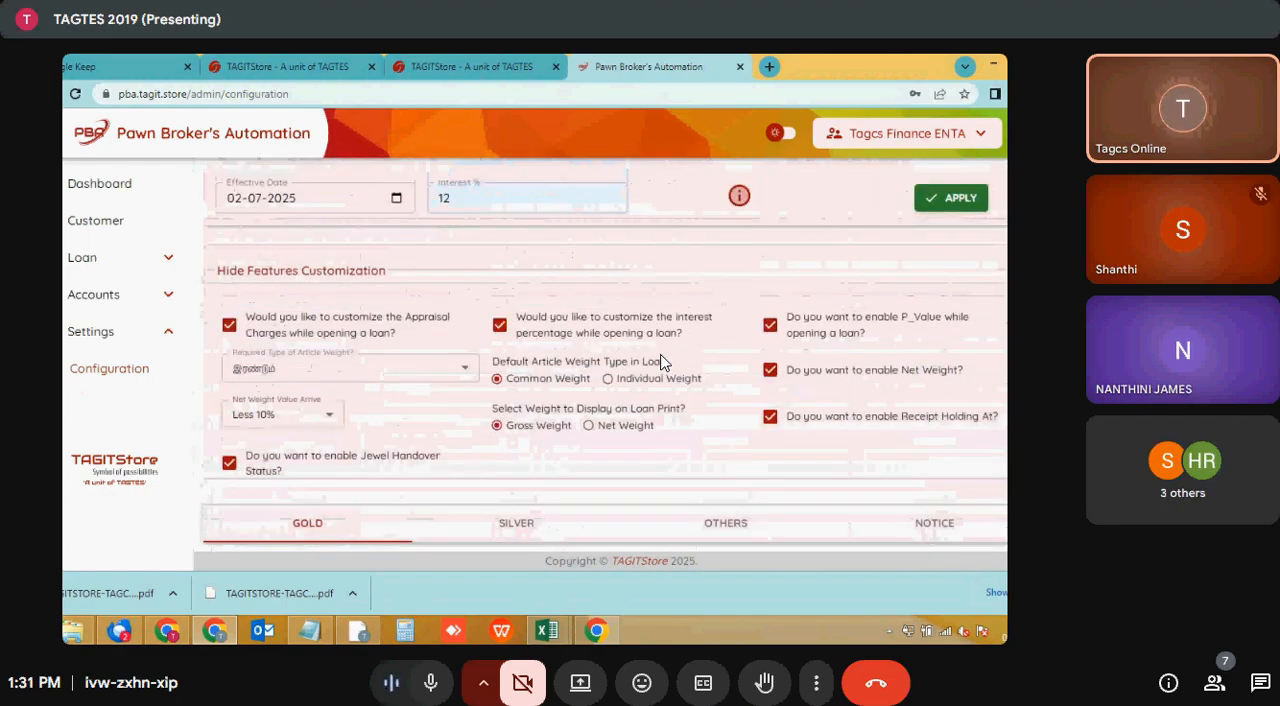
pyautogui.click(1004, 272)
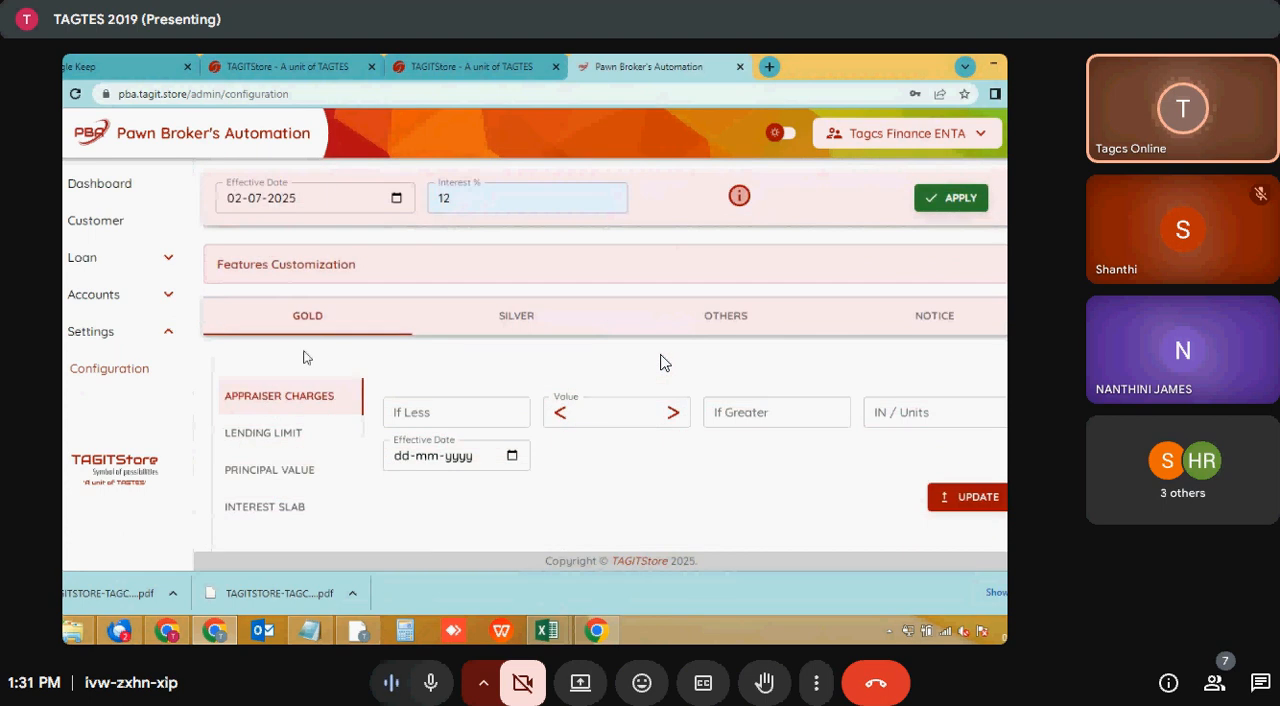
# - Go to the Value field of the gold appraiser charges form
pyautogui.scroll(-2, 440, 330)
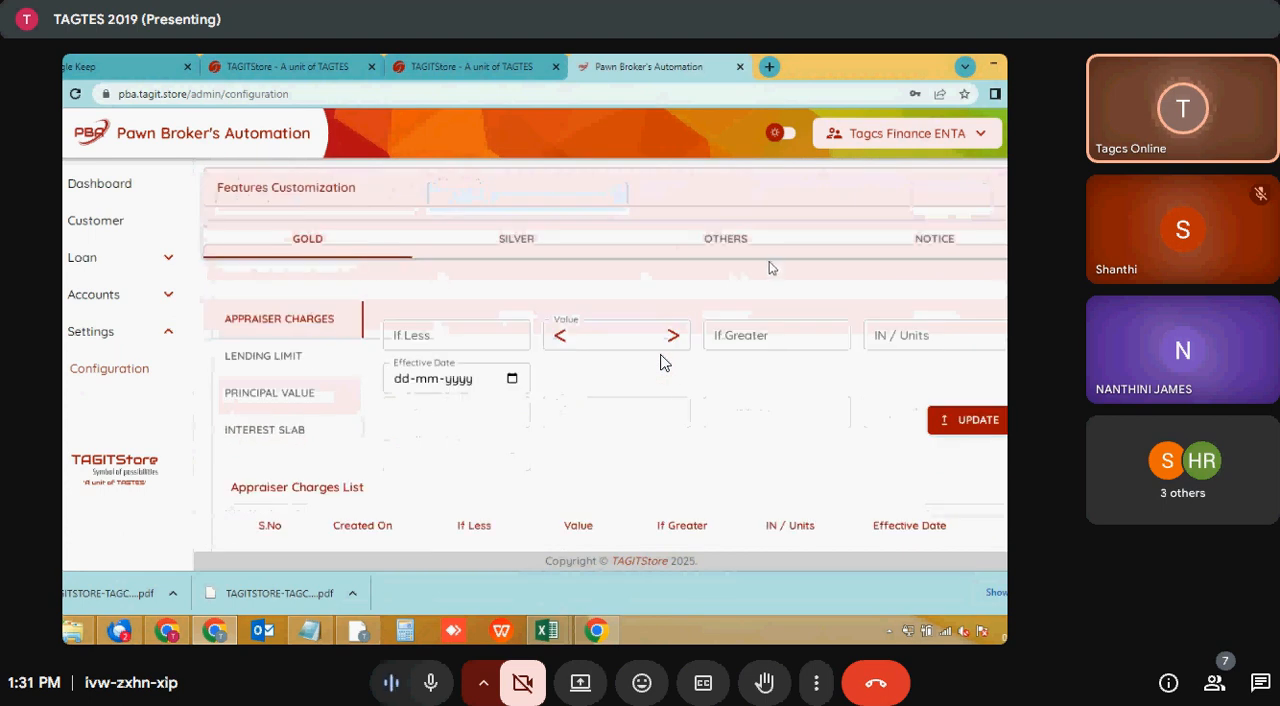
pyautogui.click(601, 331)
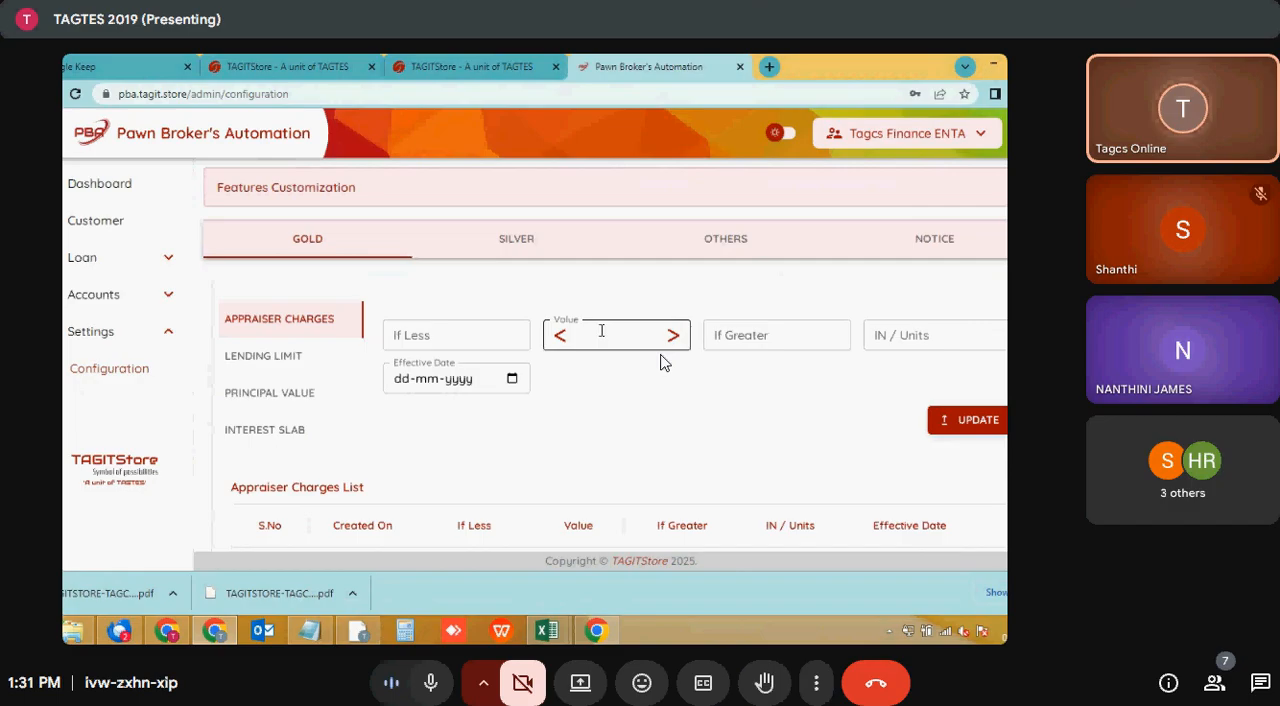
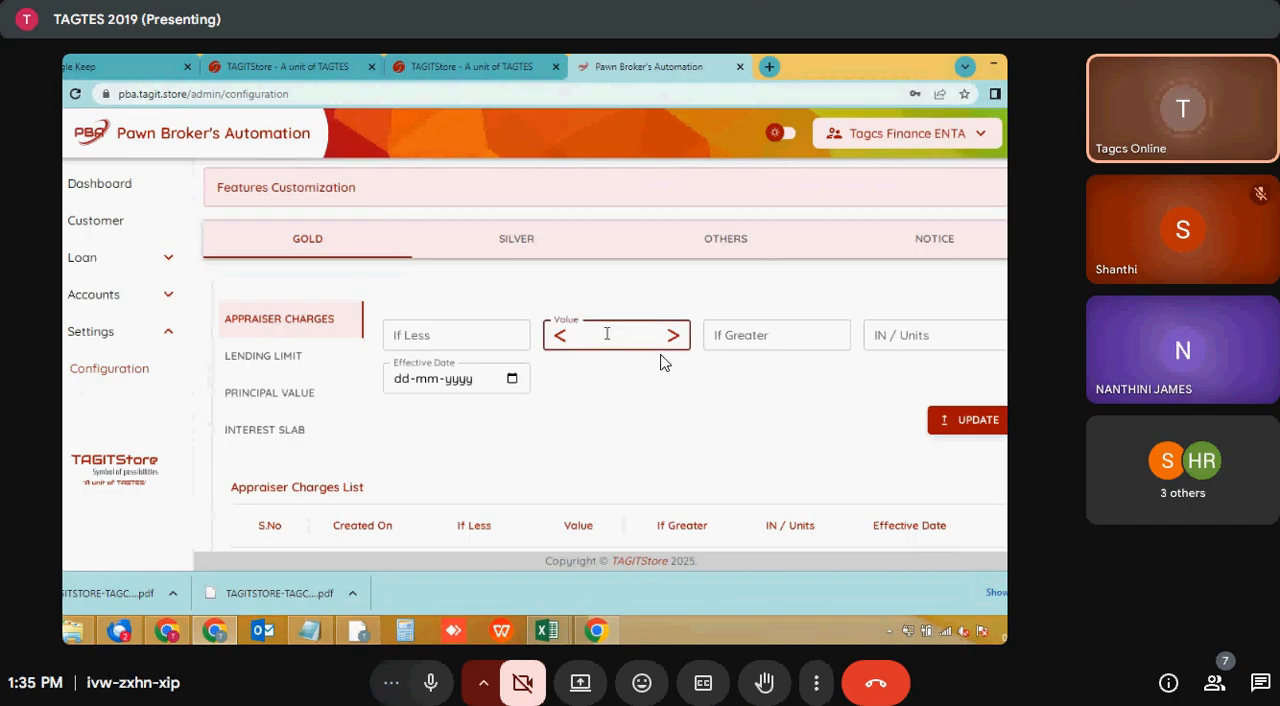
# - Set the gold appraiser charges to Value 10000, If Less 2 and If Greater 1
pyautogui.write('0000')
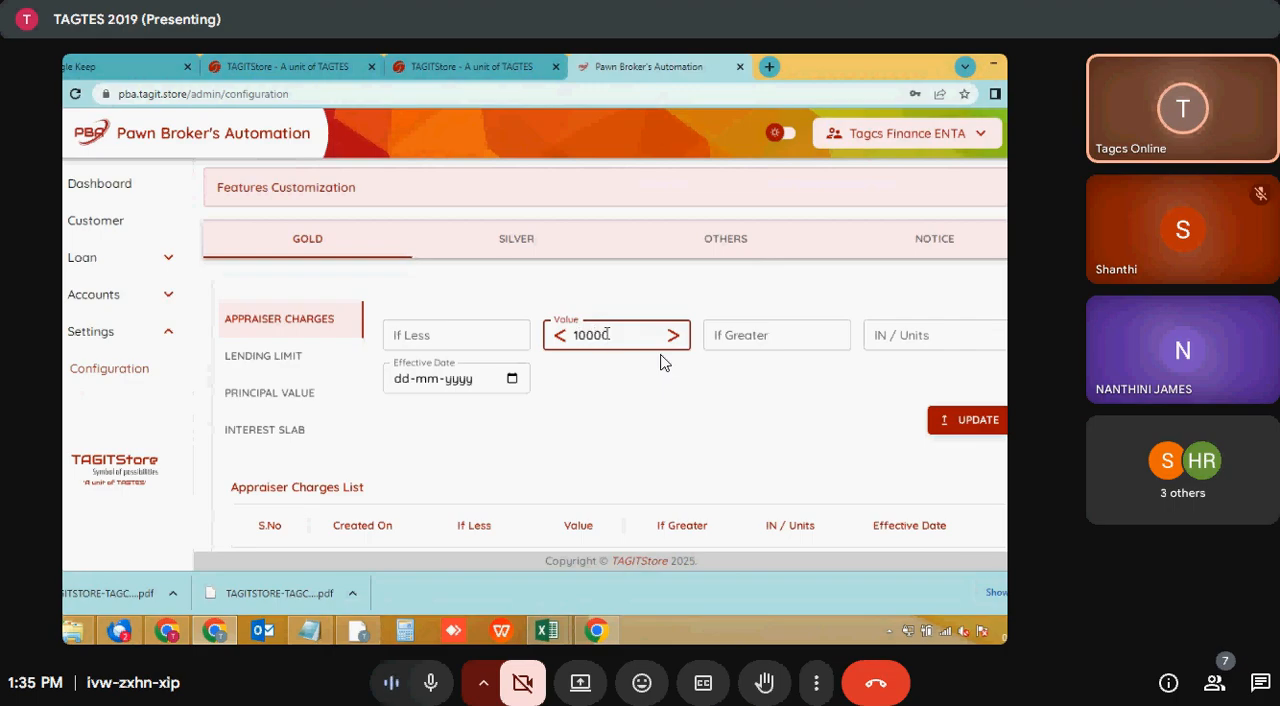
pyautogui.click(486, 331)
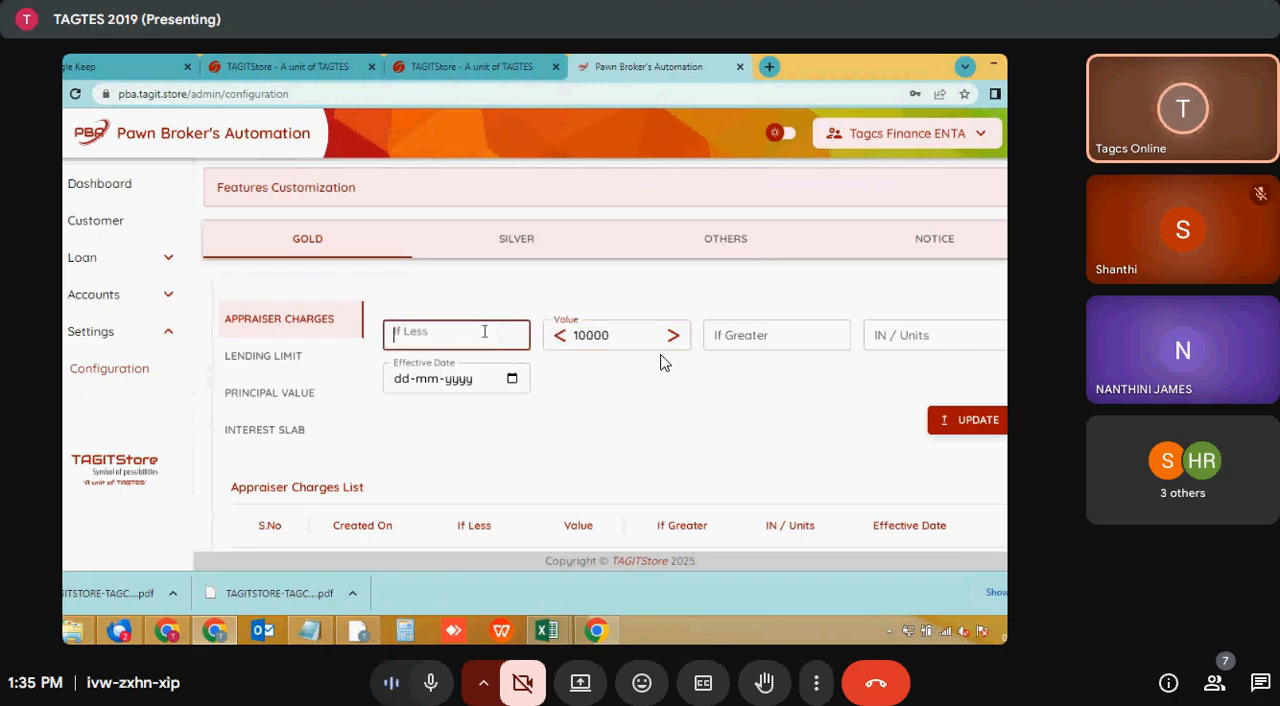
pyautogui.click(619, 336)
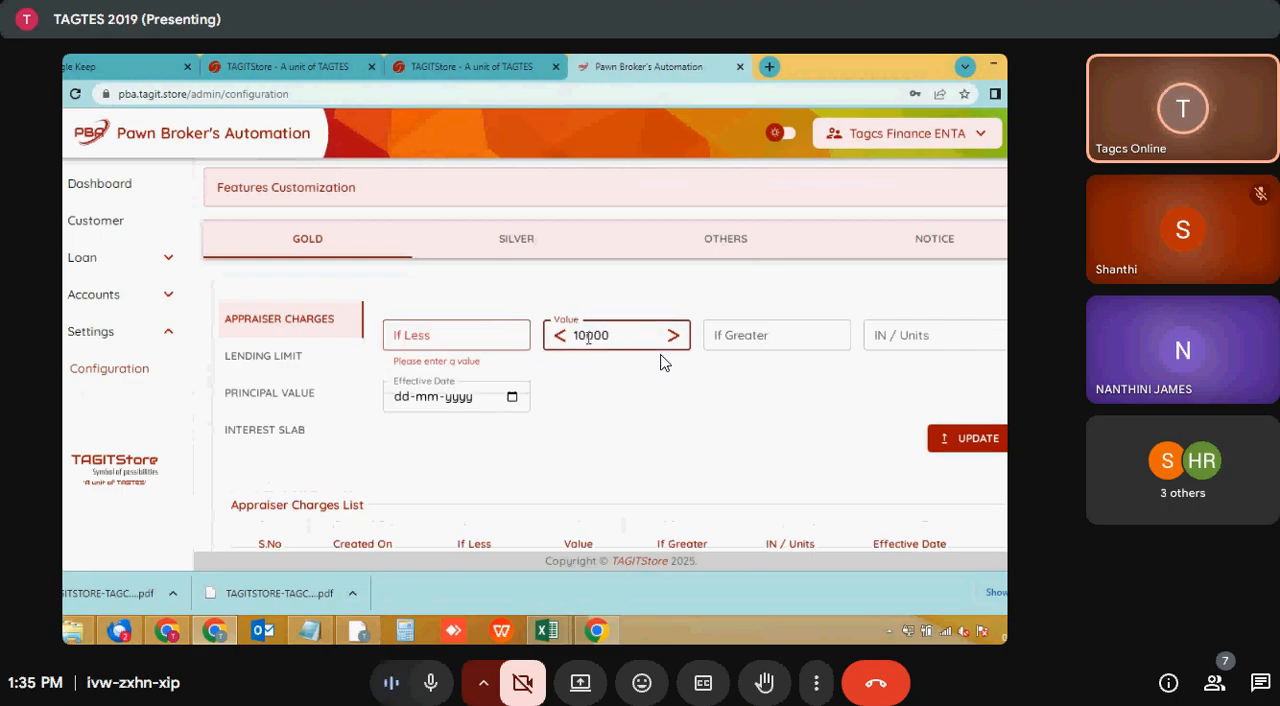
pyautogui.click(500, 336)
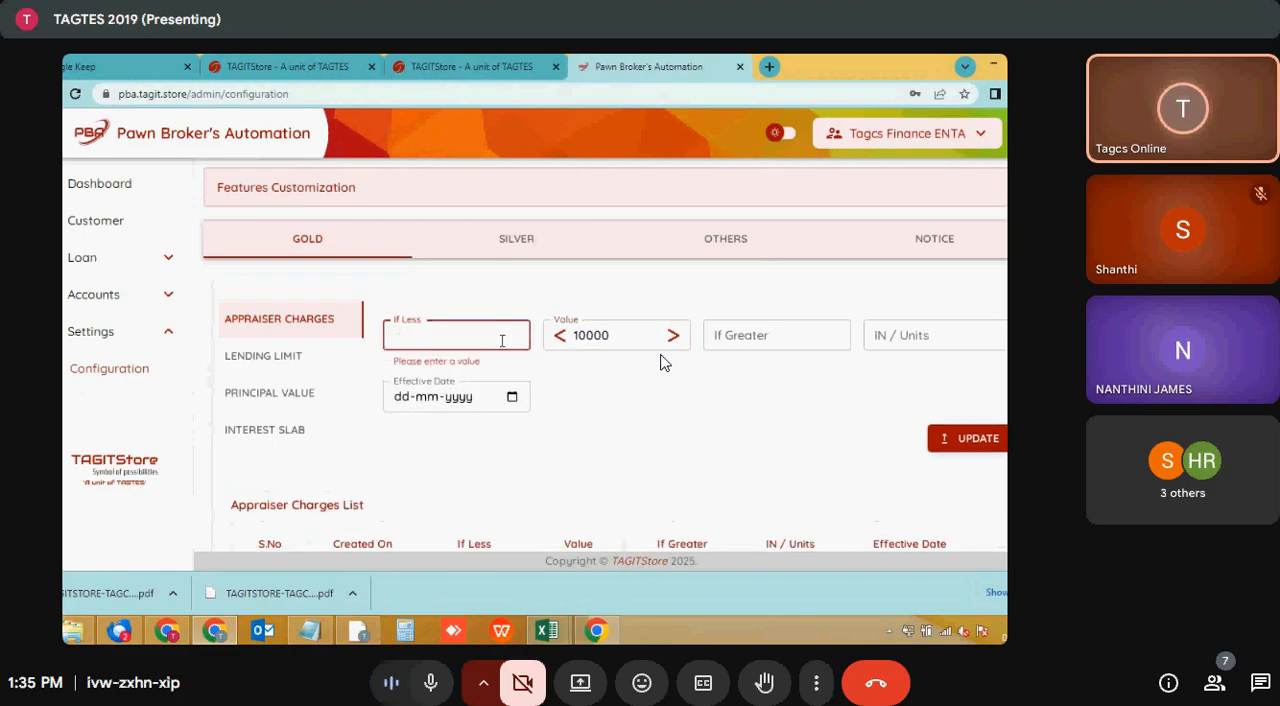
pyautogui.write('2')
pyautogui.click(737, 332)
pyautogui.write('1')
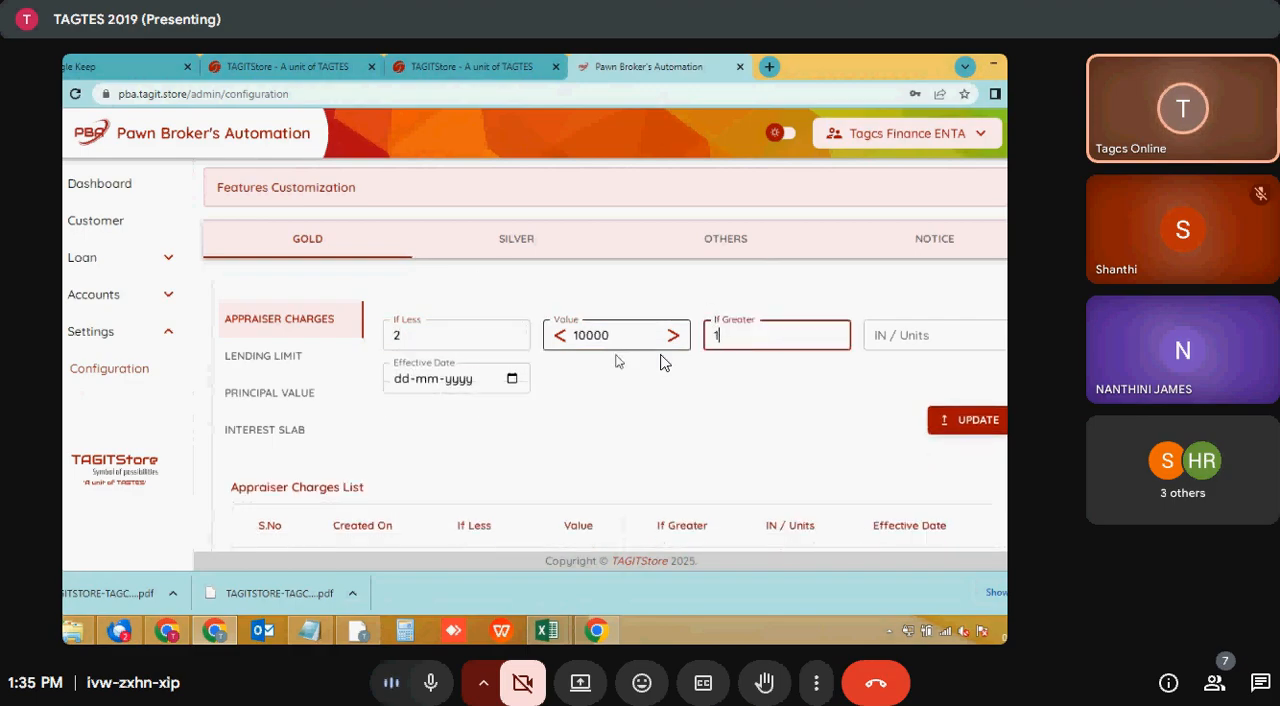
# - Set the appraiser charges Value to 100000 and IN / Units to 10000, and check the Appraiser Charges List
pyautogui.click(626, 337)
pyautogui.write('0')
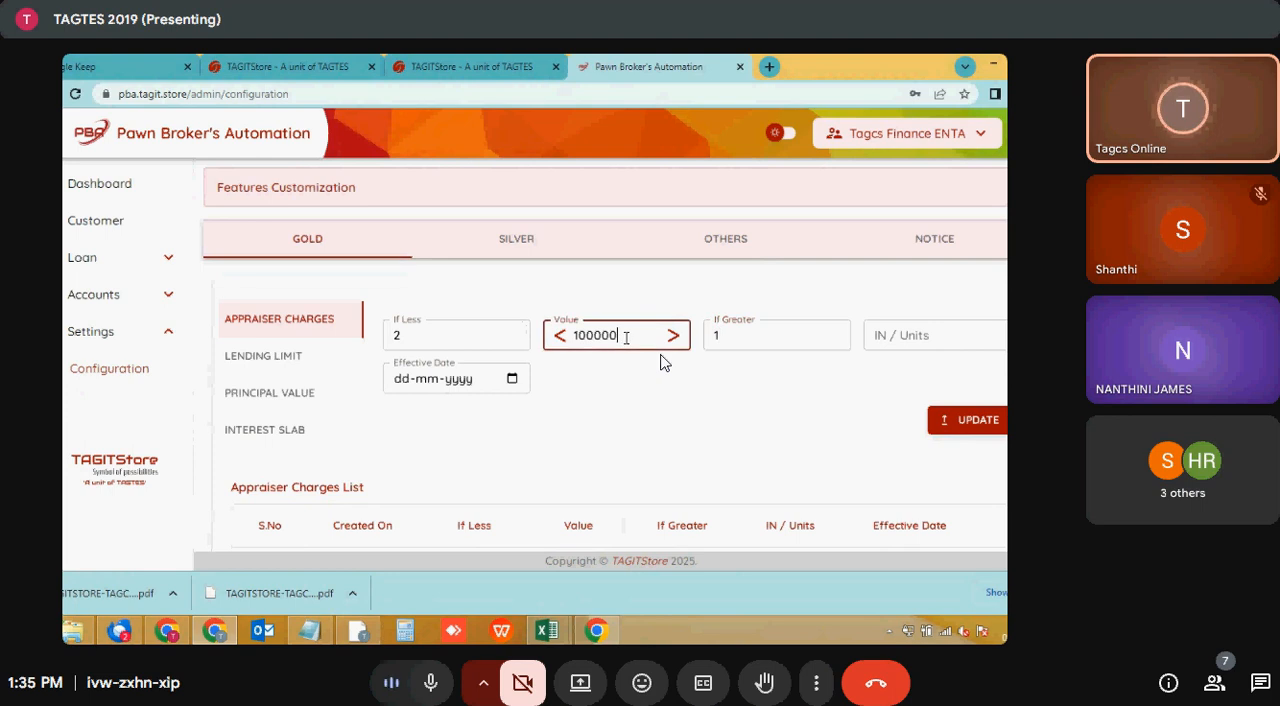
pyautogui.click(922, 334)
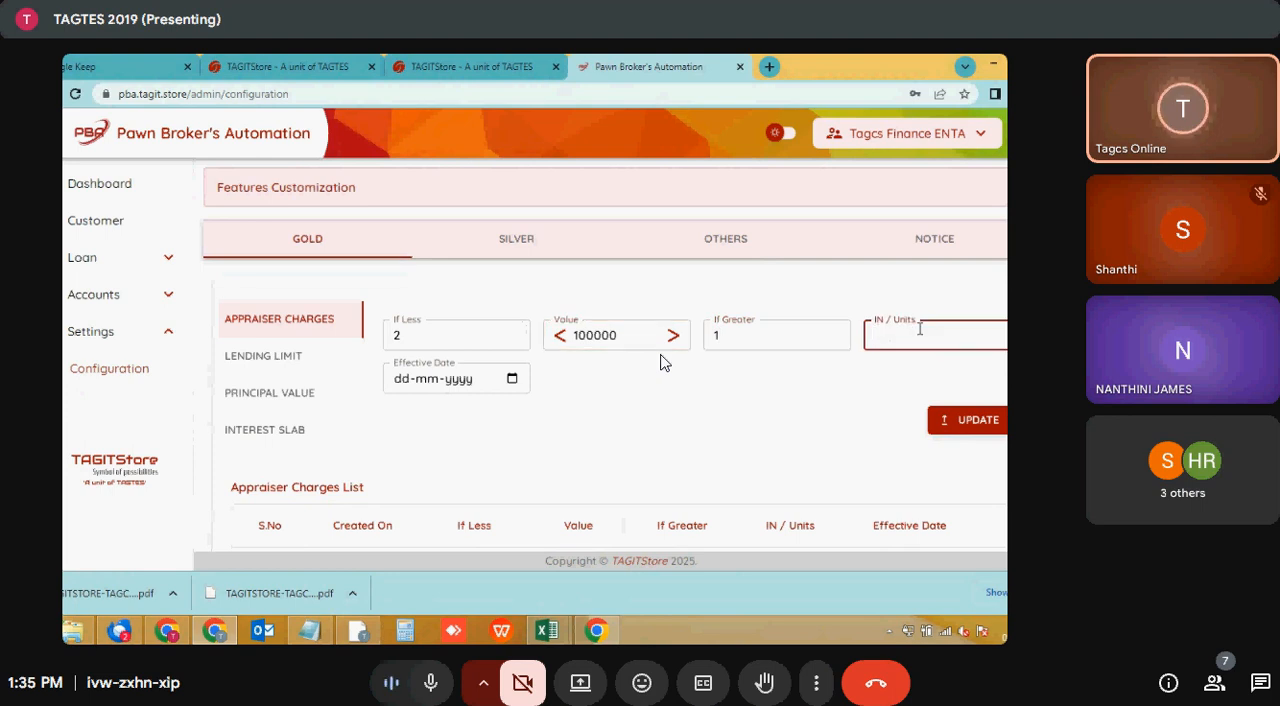
pyautogui.write('10000')
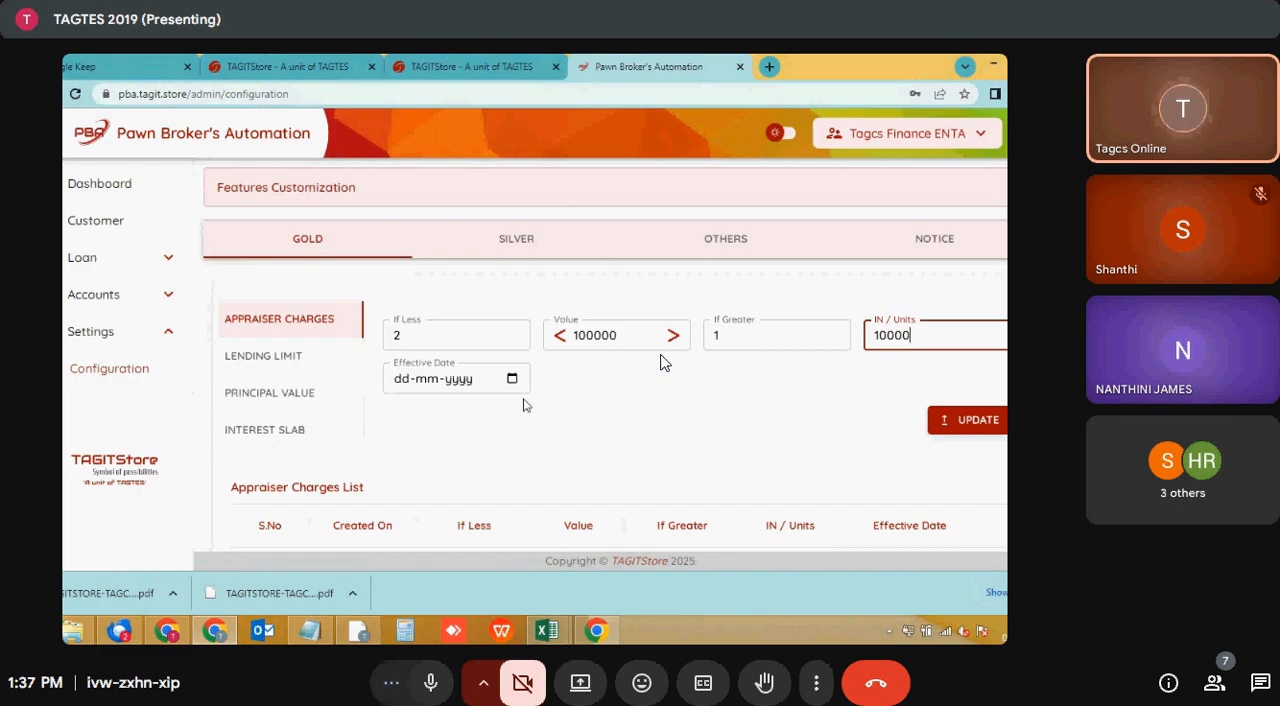
pyautogui.scroll(-3, 705, 437)
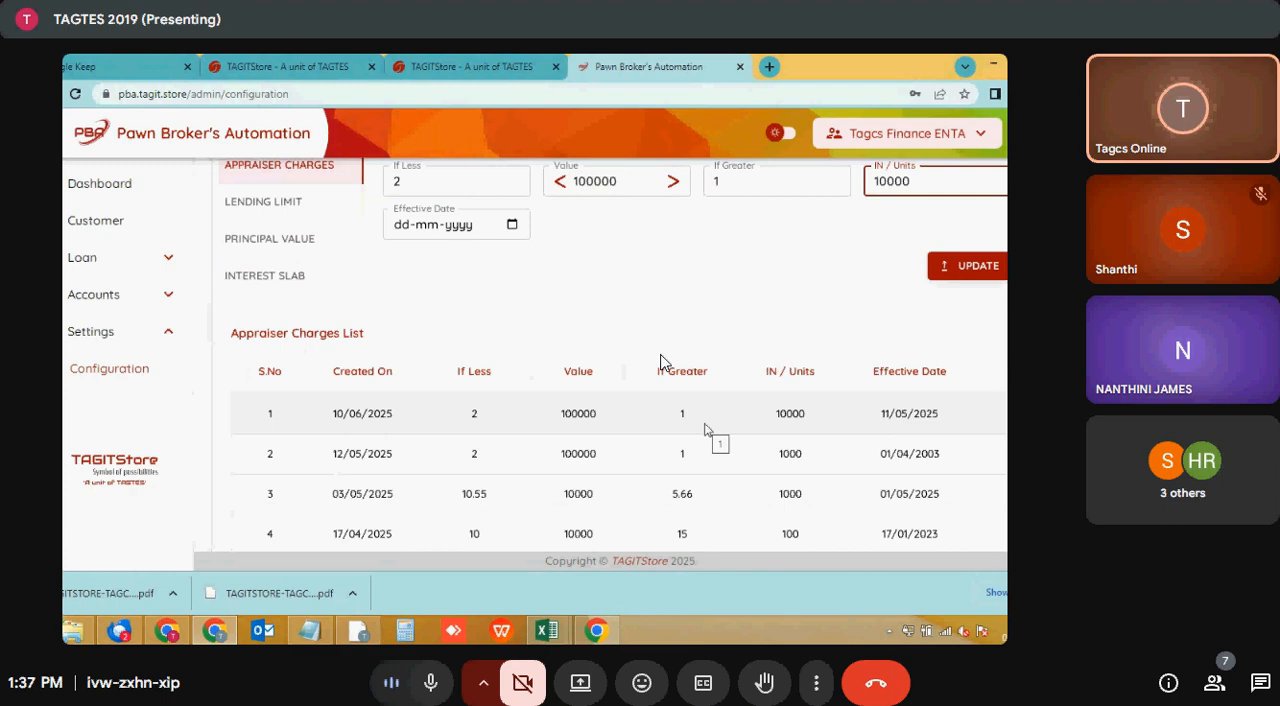
pyautogui.scroll(2, 716, 436)
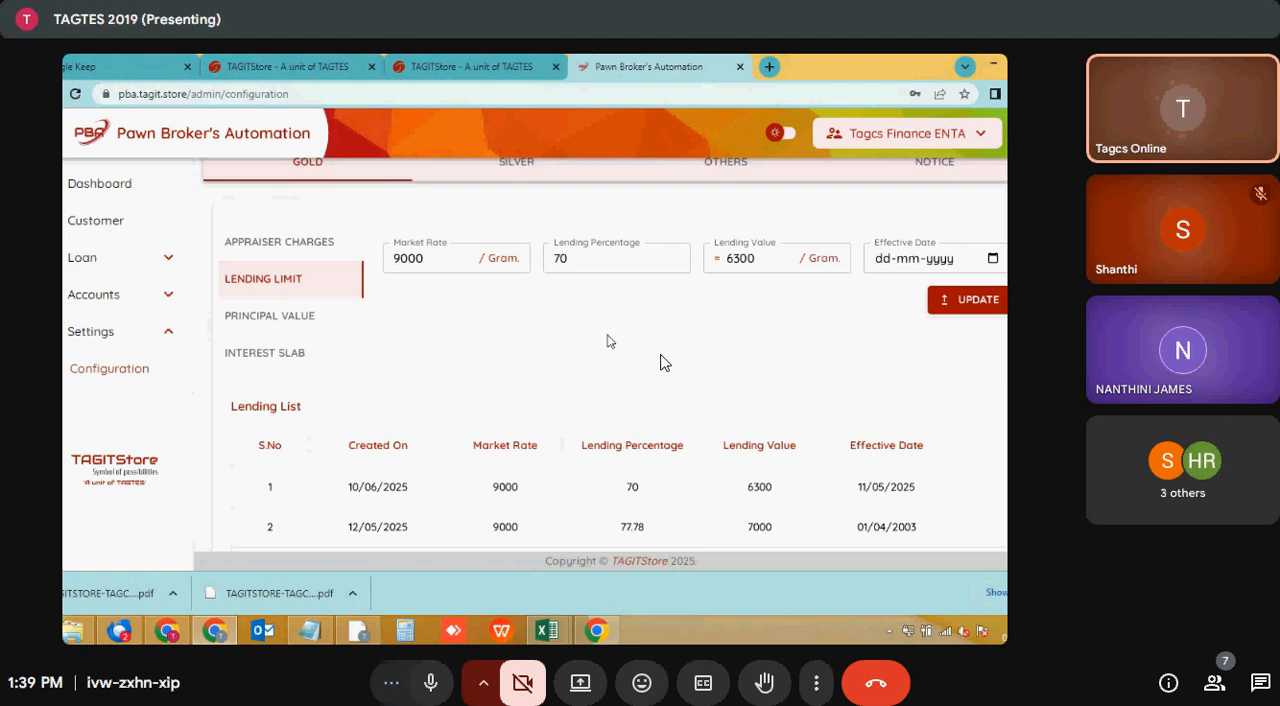
# - Fix the gold principal value by slab wise loan rate in rupees and try to add a slab up to 20000 with P_Value 100
pyautogui.click(276, 322)
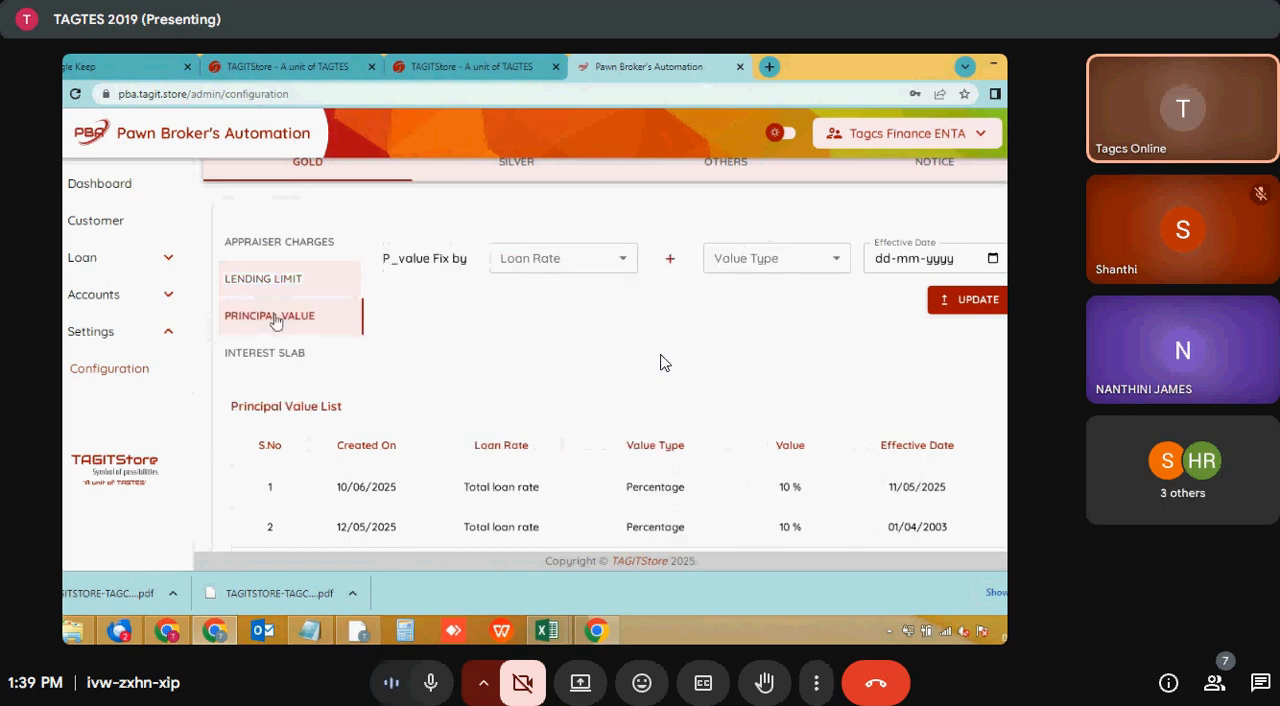
pyautogui.click(531, 268)
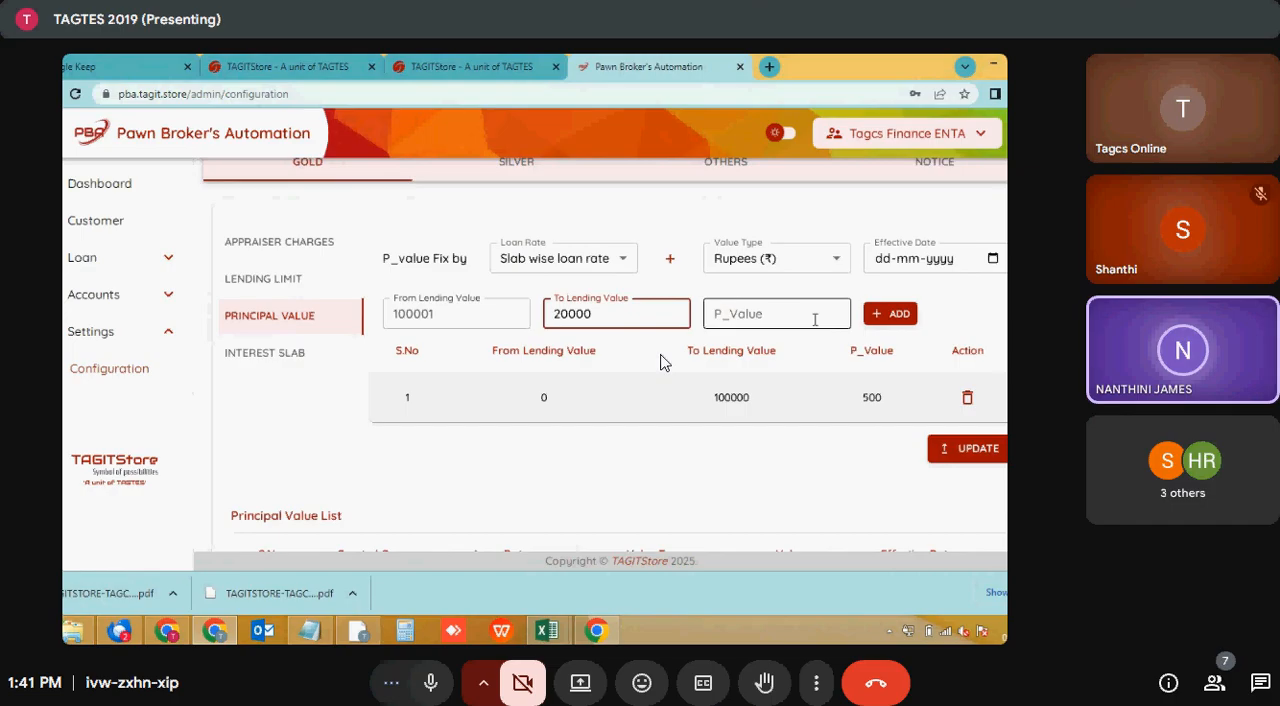
pyautogui.write('0000')
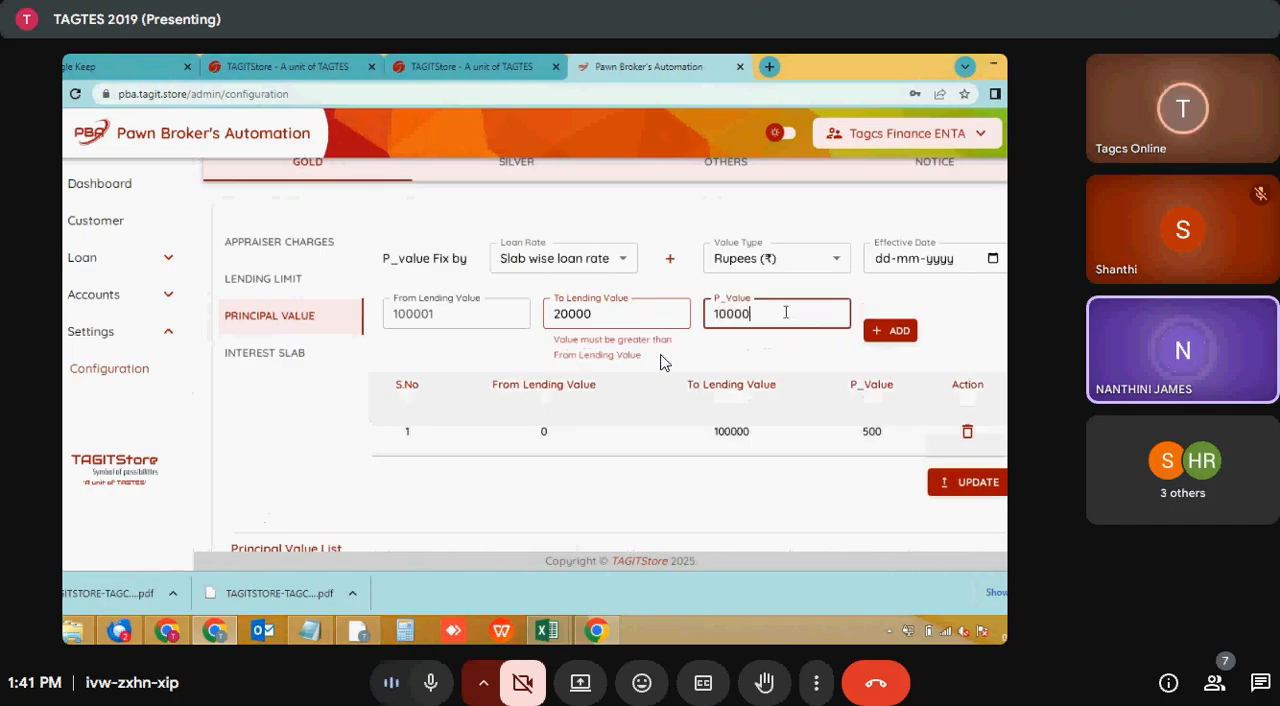
pyautogui.press('BackSpace')
pyautogui.press('BackSpace')
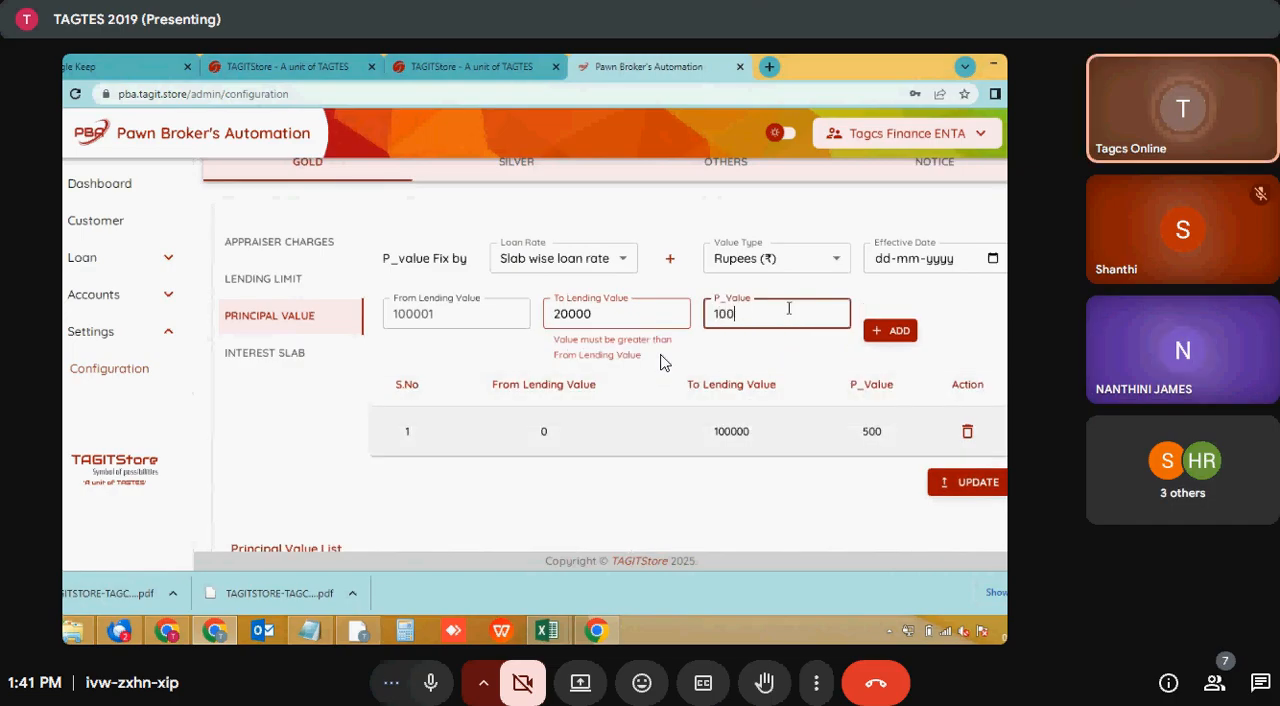
pyautogui.click(880, 340)
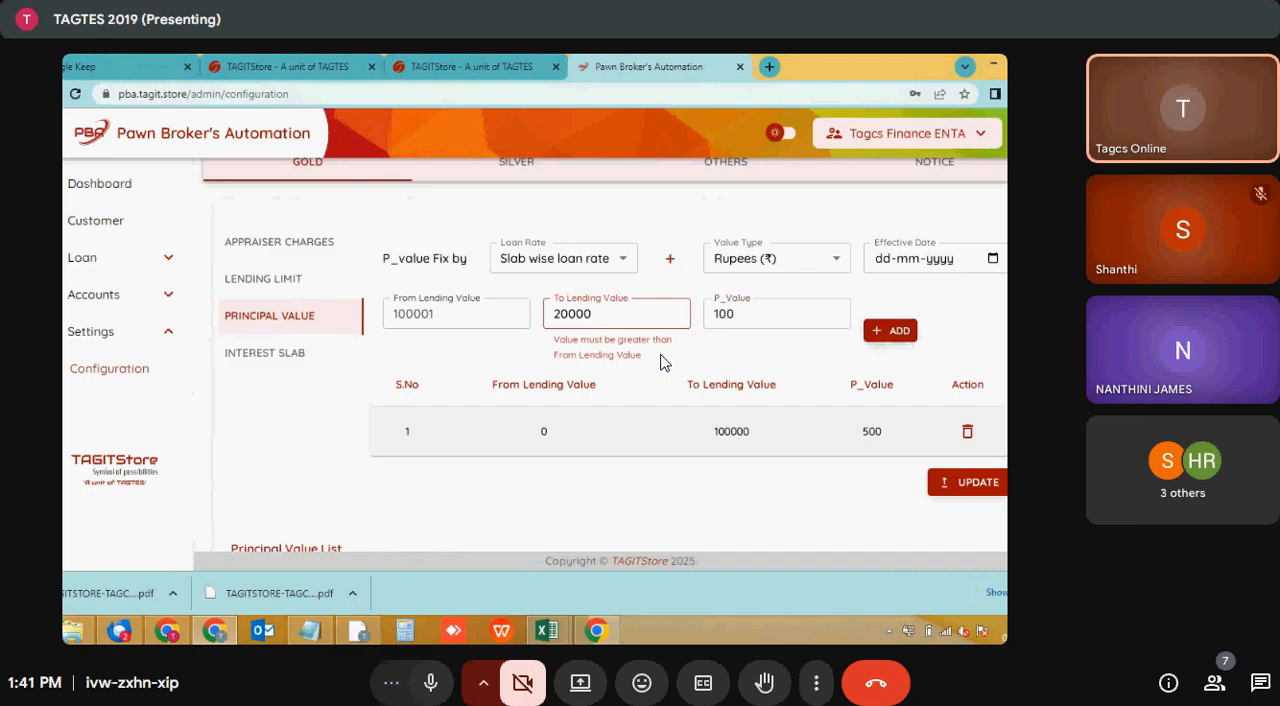
# - Set the slab's To Lending Value to 200000 and its P_Value to 1000, and add the slab
pyautogui.click(631, 313)
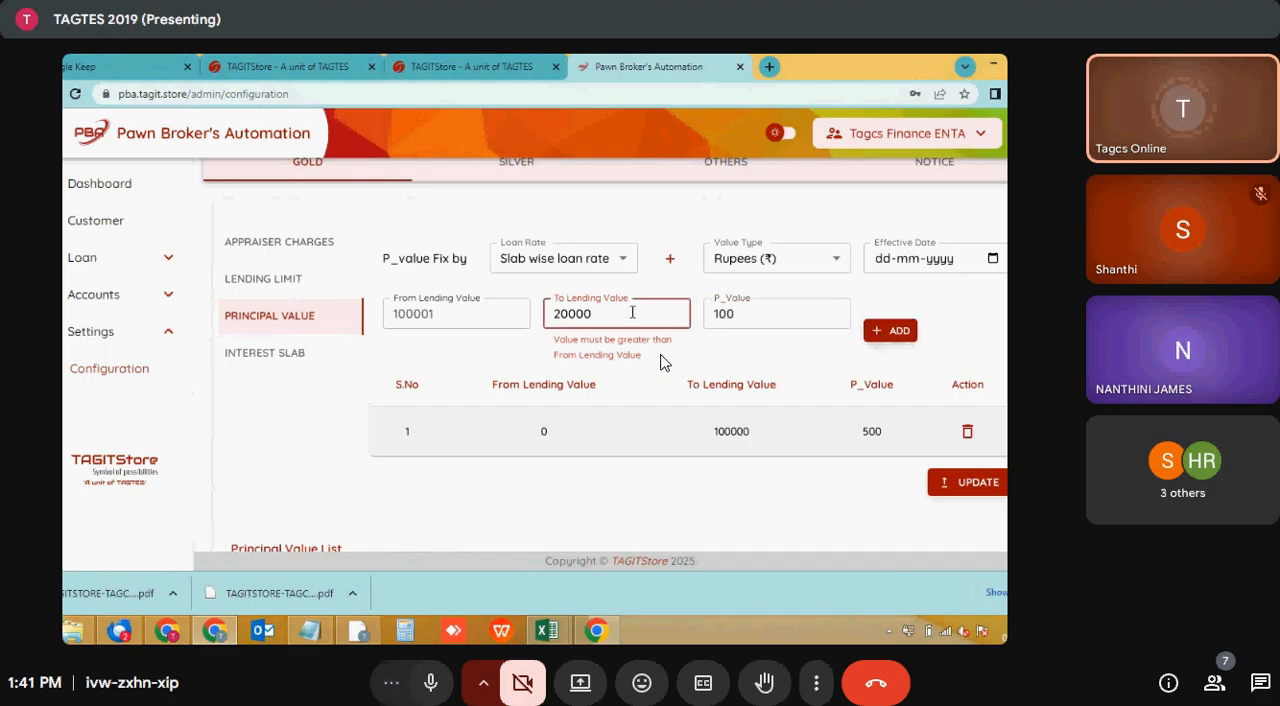
pyautogui.write('0')
pyautogui.click(784, 315)
pyautogui.write('0')
pyautogui.click(890, 314)
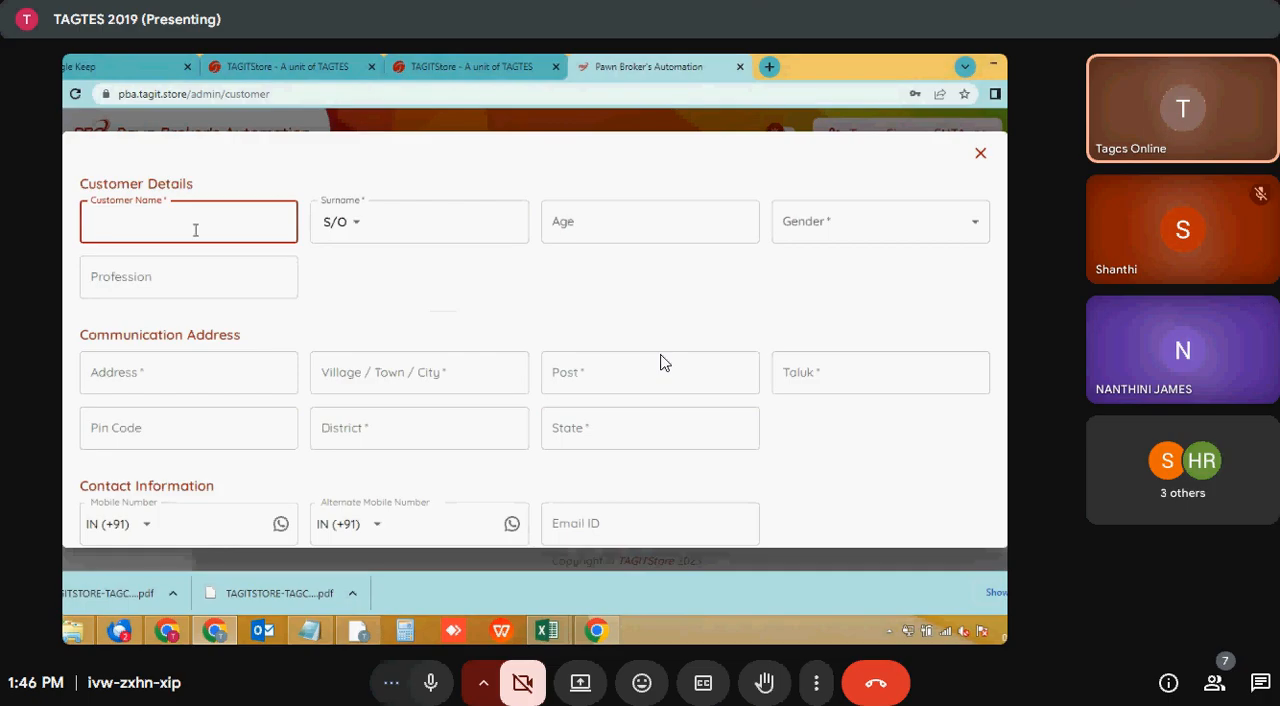
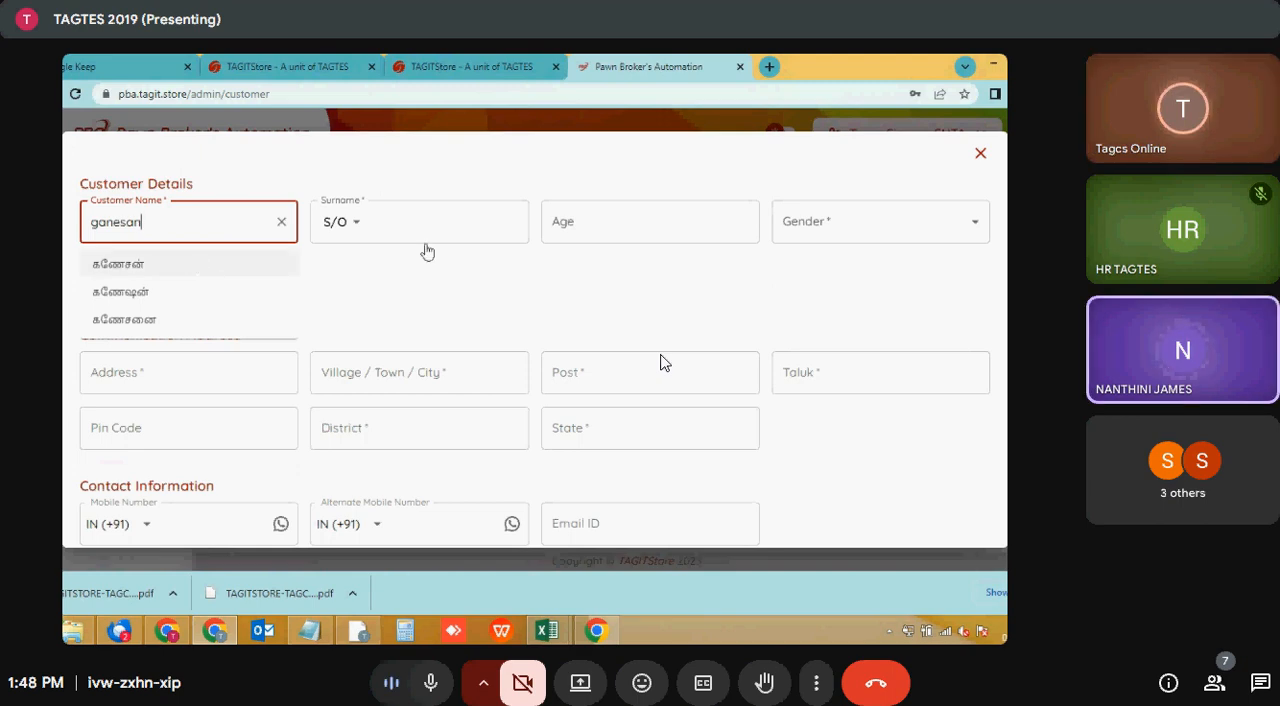
# - Enter the customer's name and the S/O surname in the new customer form, using the suggested Tamil spellings
pyautogui.click(392, 221)
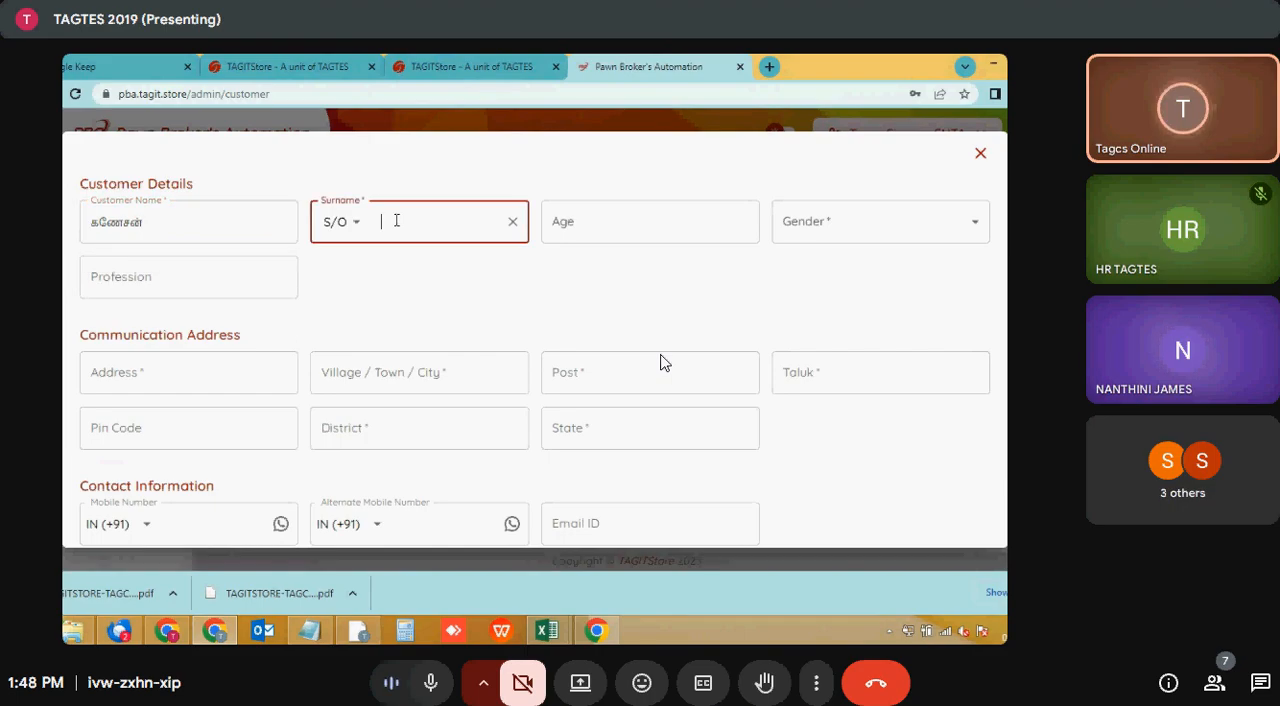
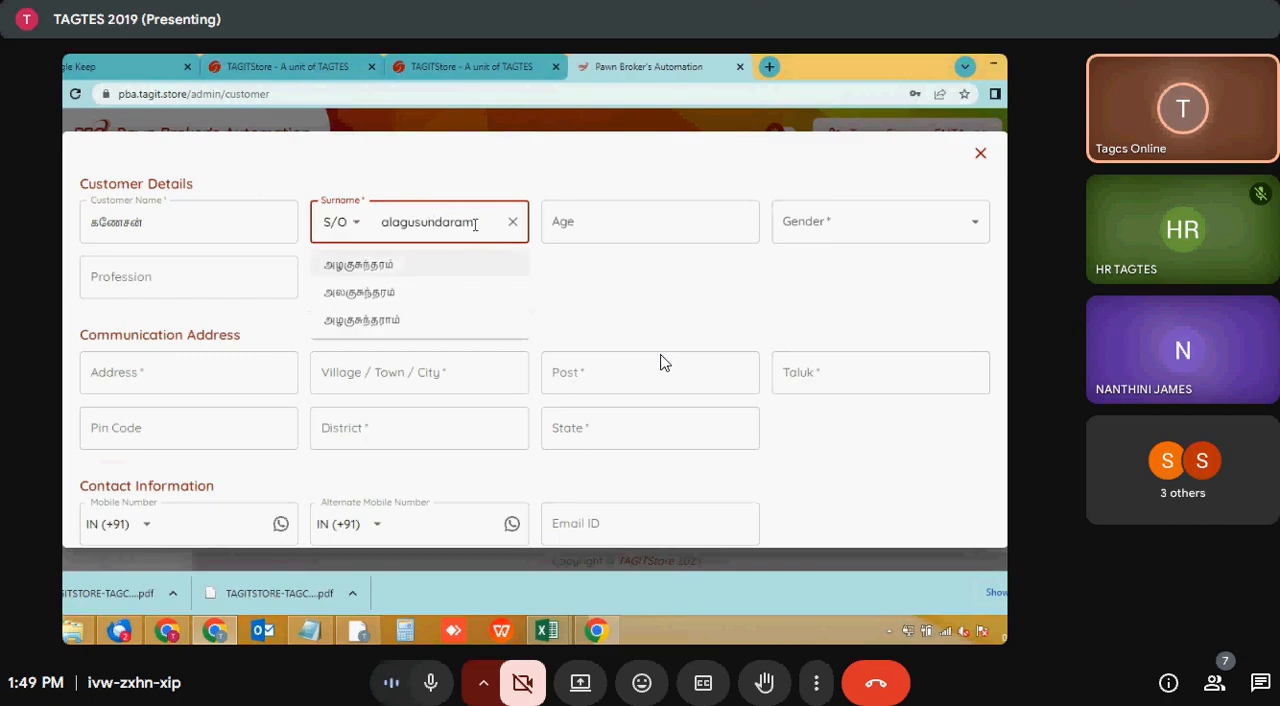
pyautogui.click(402, 266)
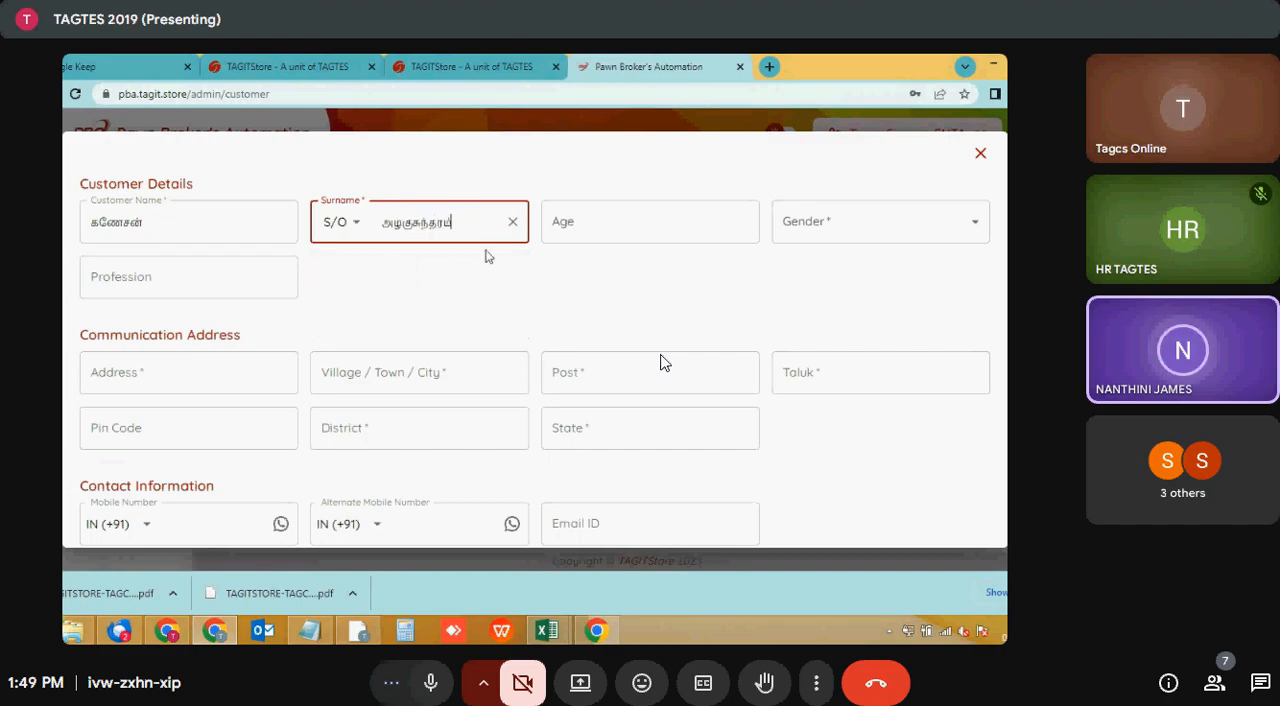
# - Set the customer's age to 37, the gender to ஆண் and the profession to engineer
pyautogui.click(616, 228)
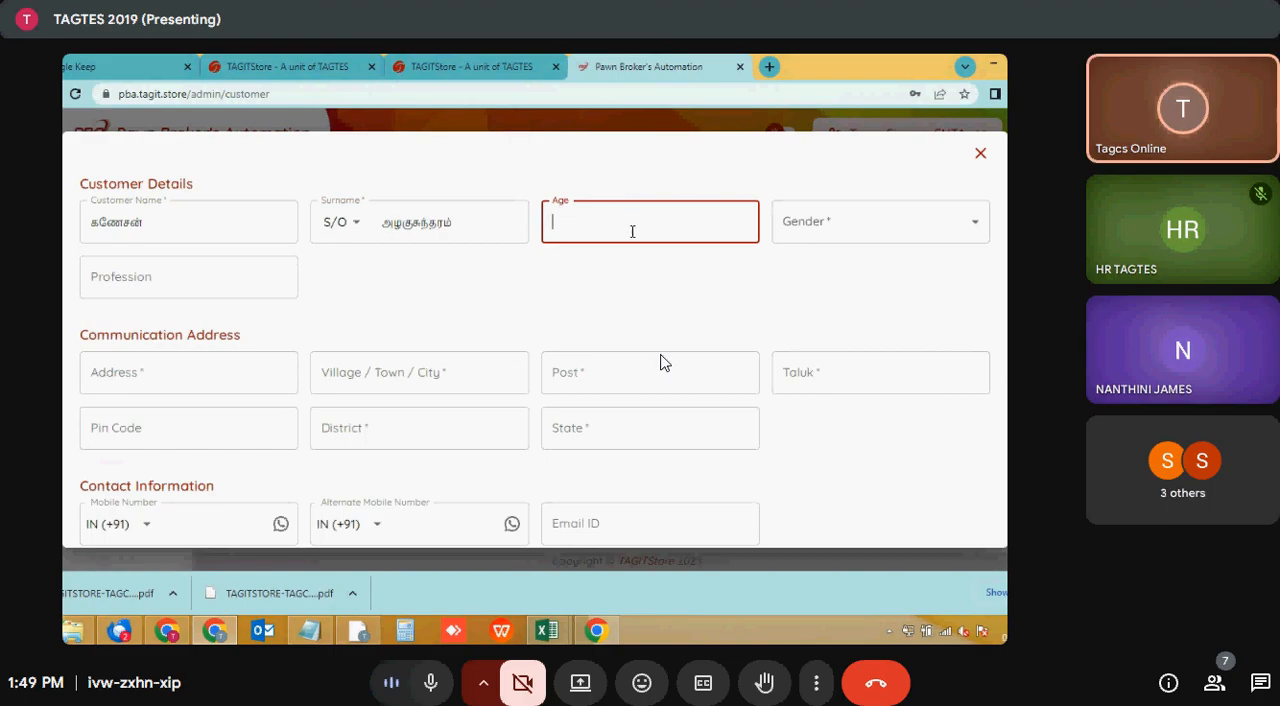
pyautogui.click(824, 227)
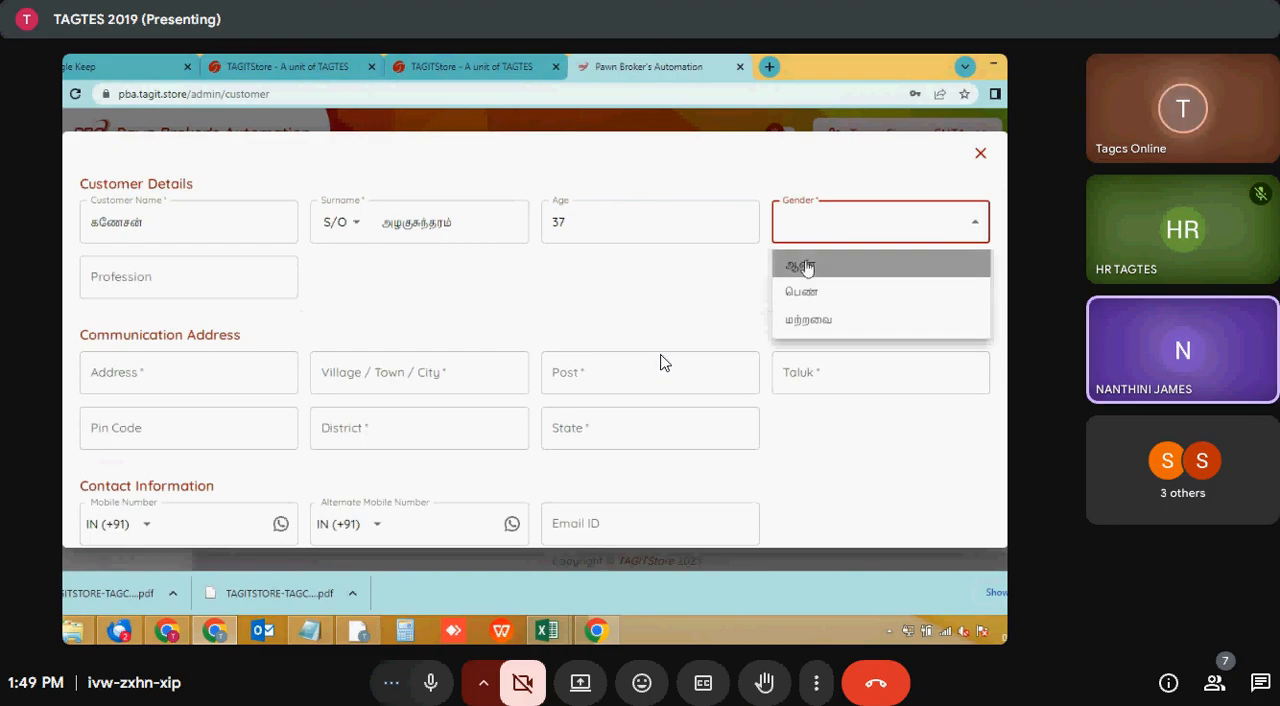
pyautogui.click(806, 267)
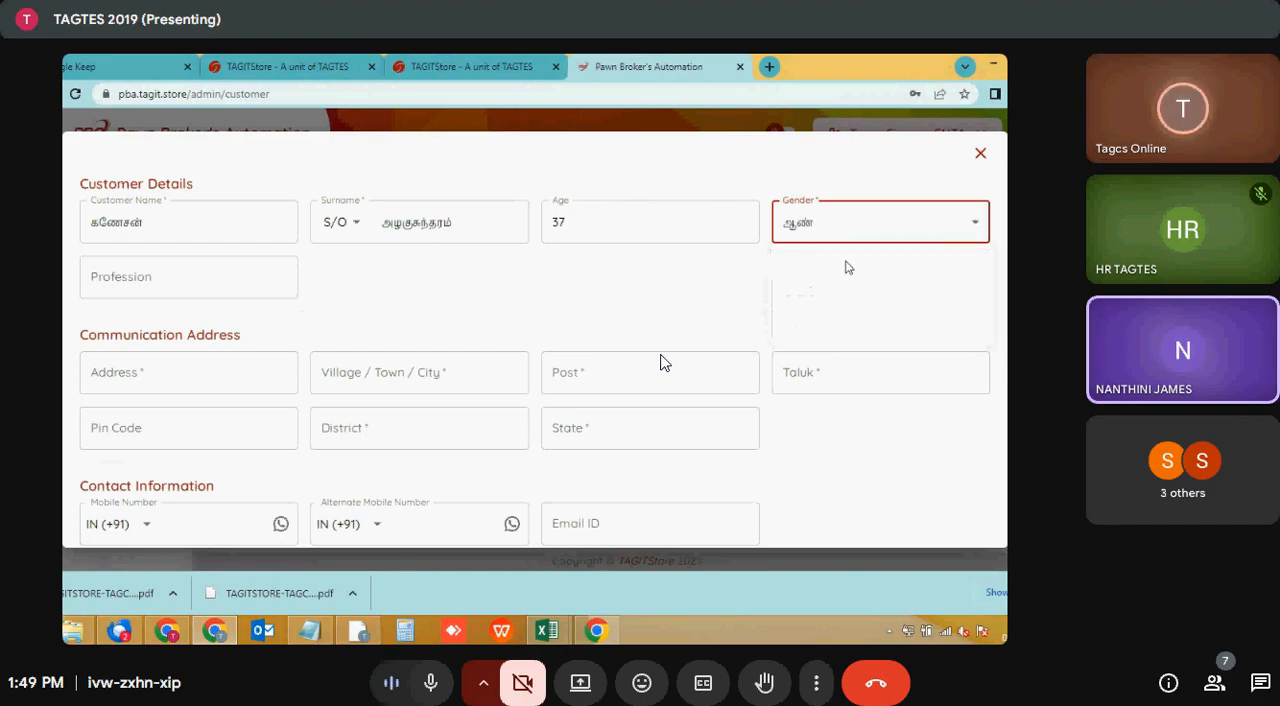
pyautogui.click(828, 250)
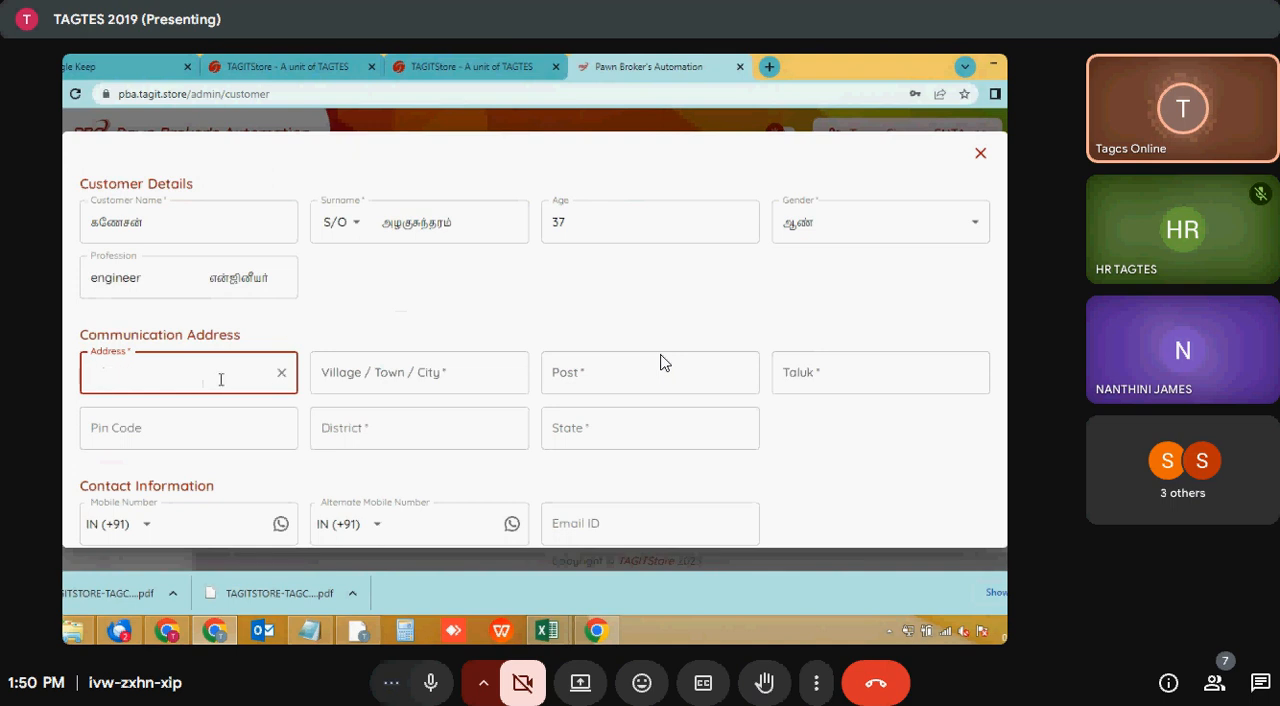
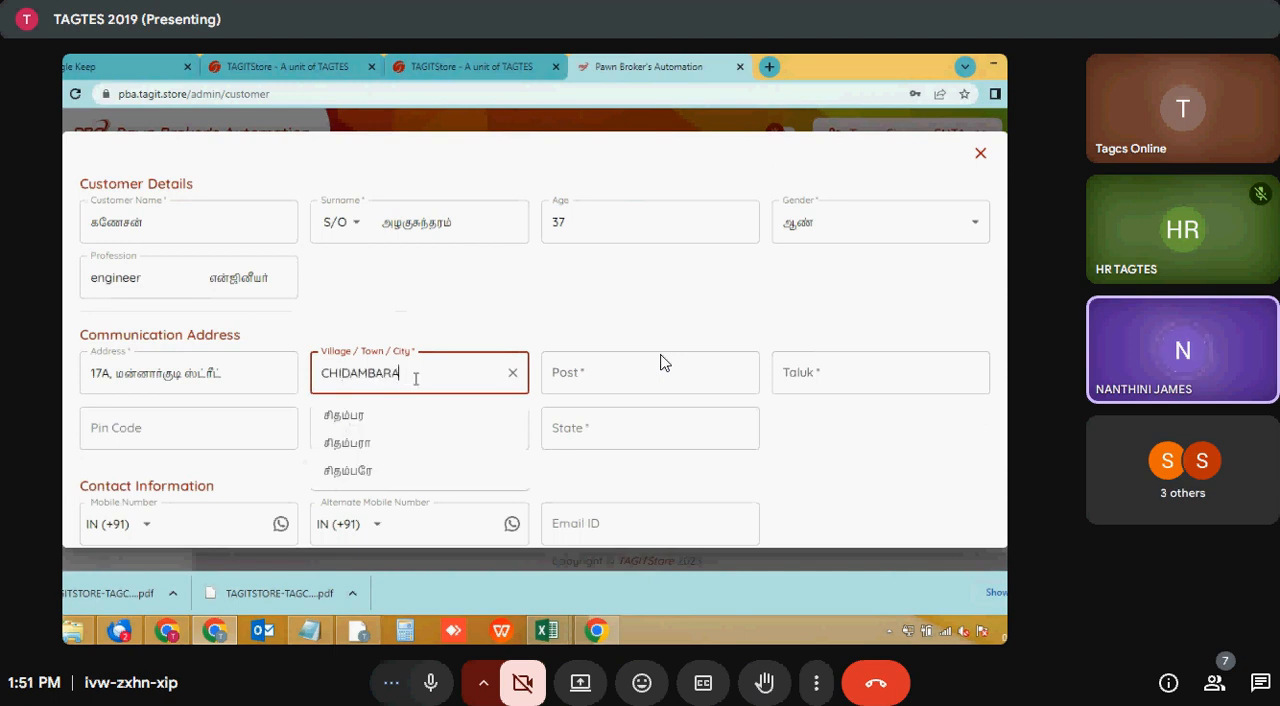
# - Fill in the customer's street address and village, town or city with their Tamil spellings
pyautogui.click(388, 421)
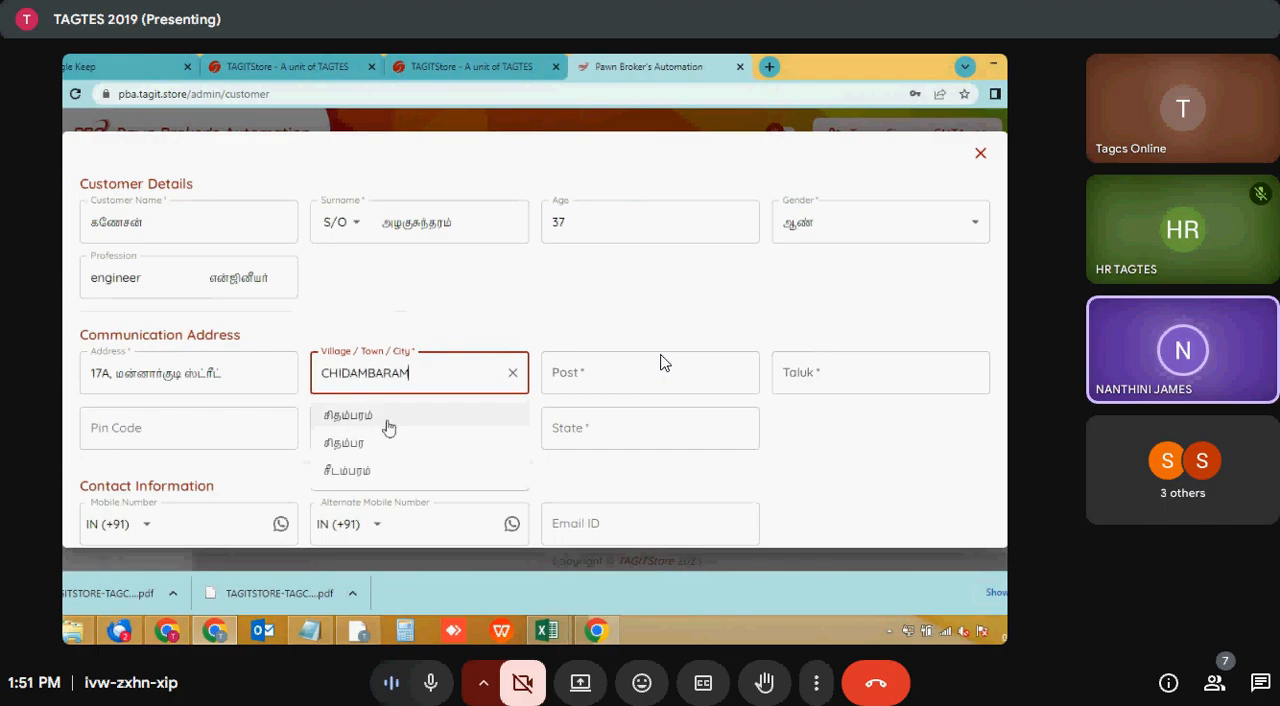
# - Fill in the customer's post and taluk, using the suggested Tamil spellings
pyautogui.click(591, 372)
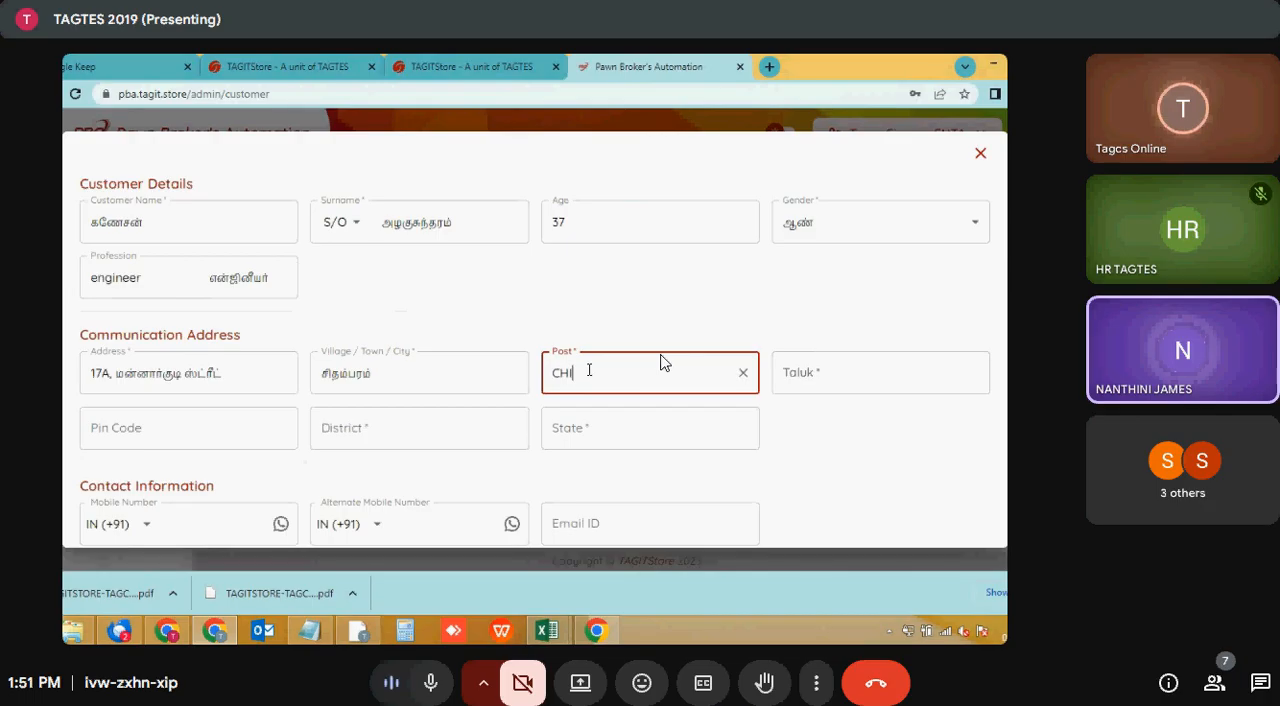
pyautogui.write('DAMBARA')
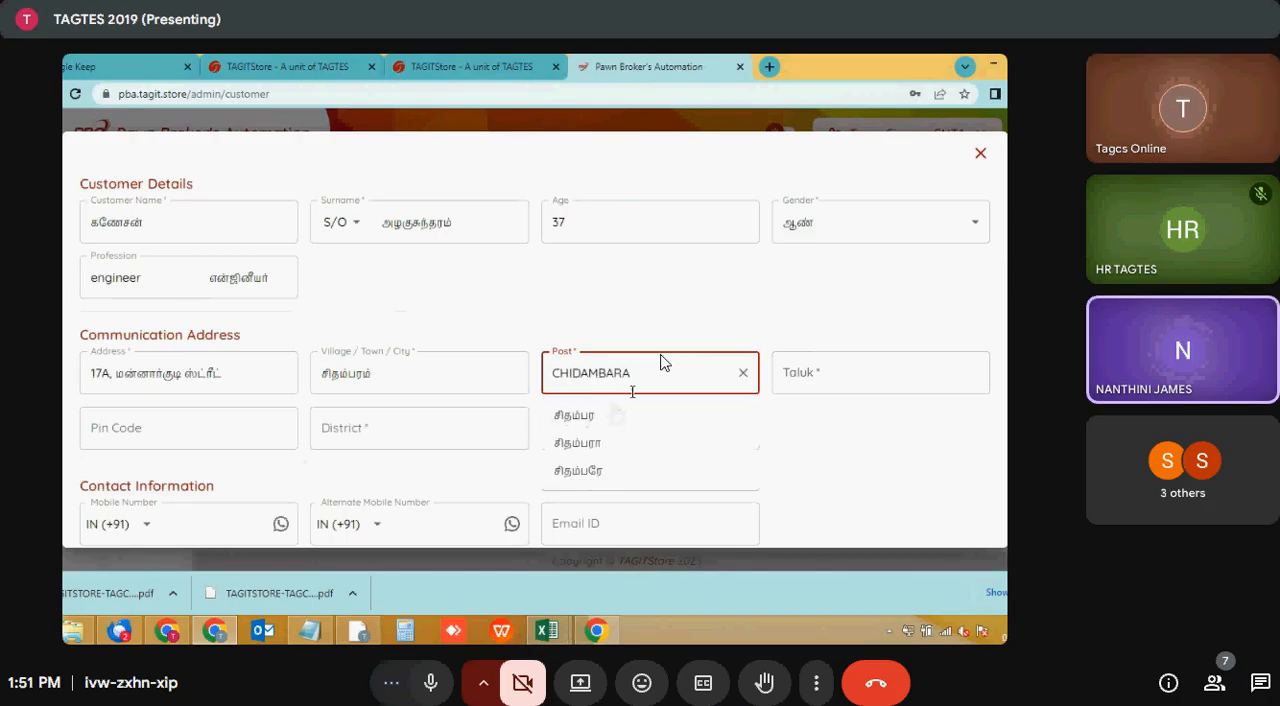
pyautogui.write('M')
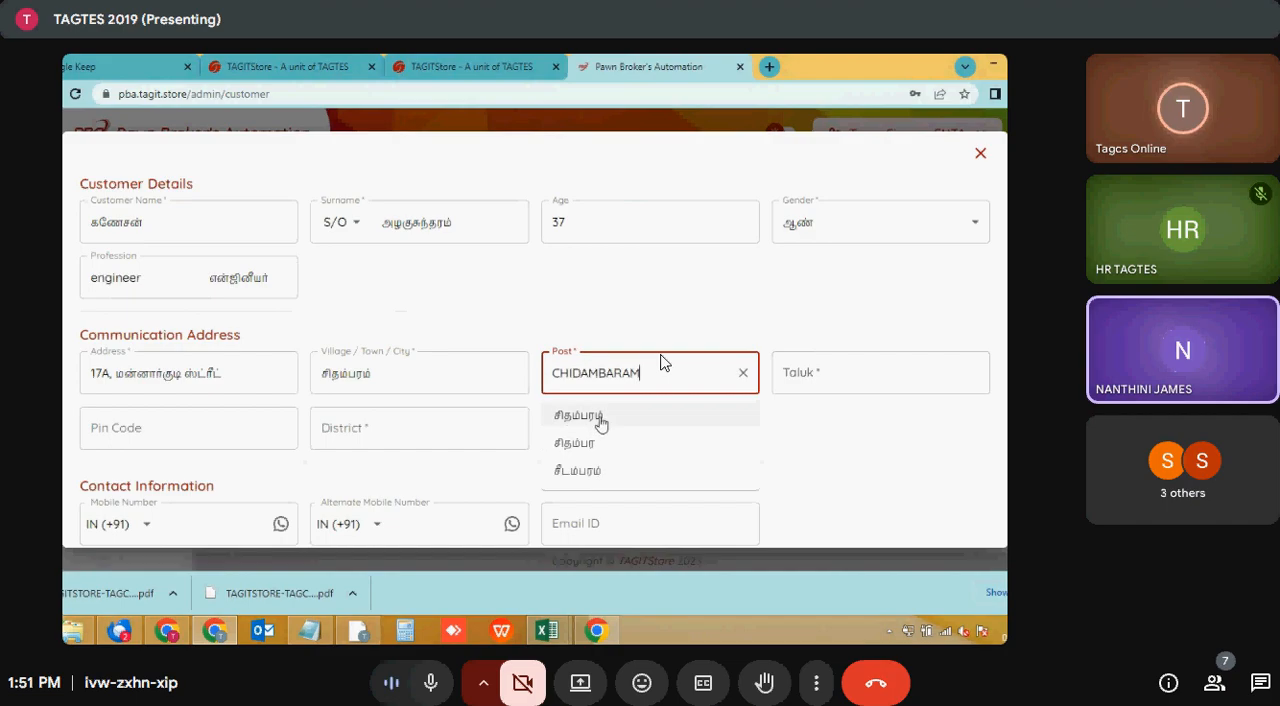
pyautogui.click(618, 415)
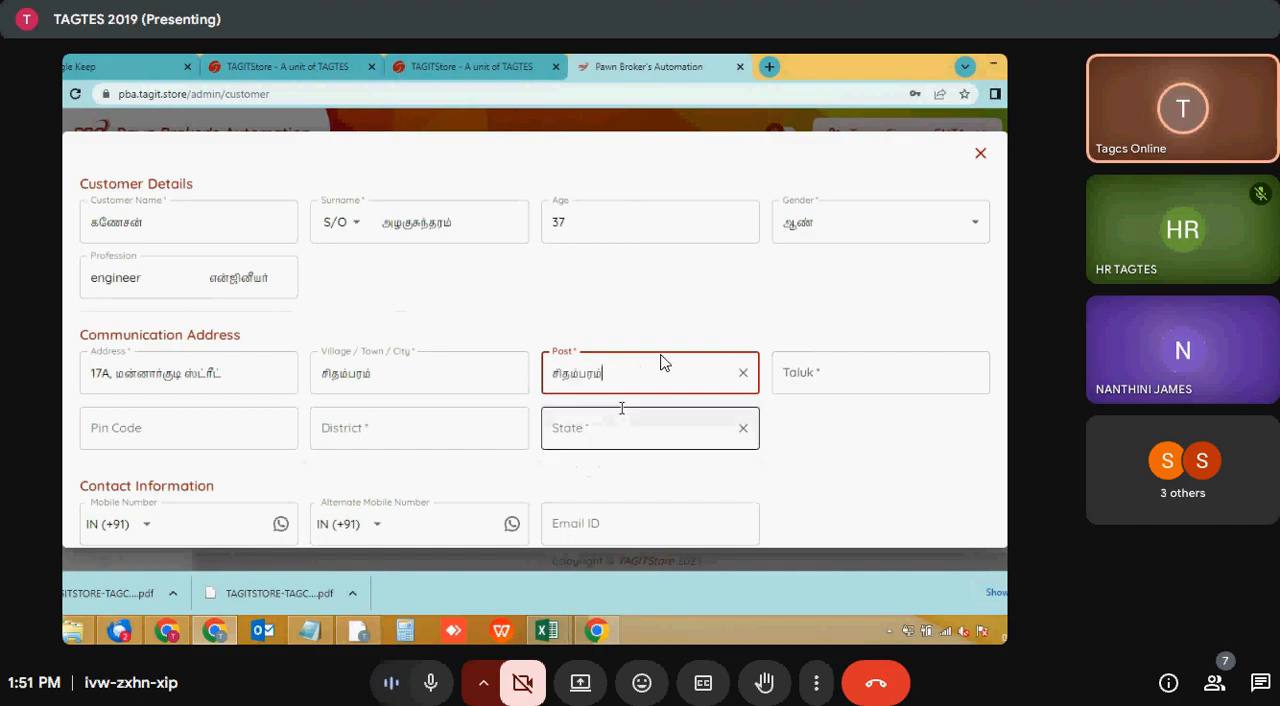
pyautogui.click(811, 373)
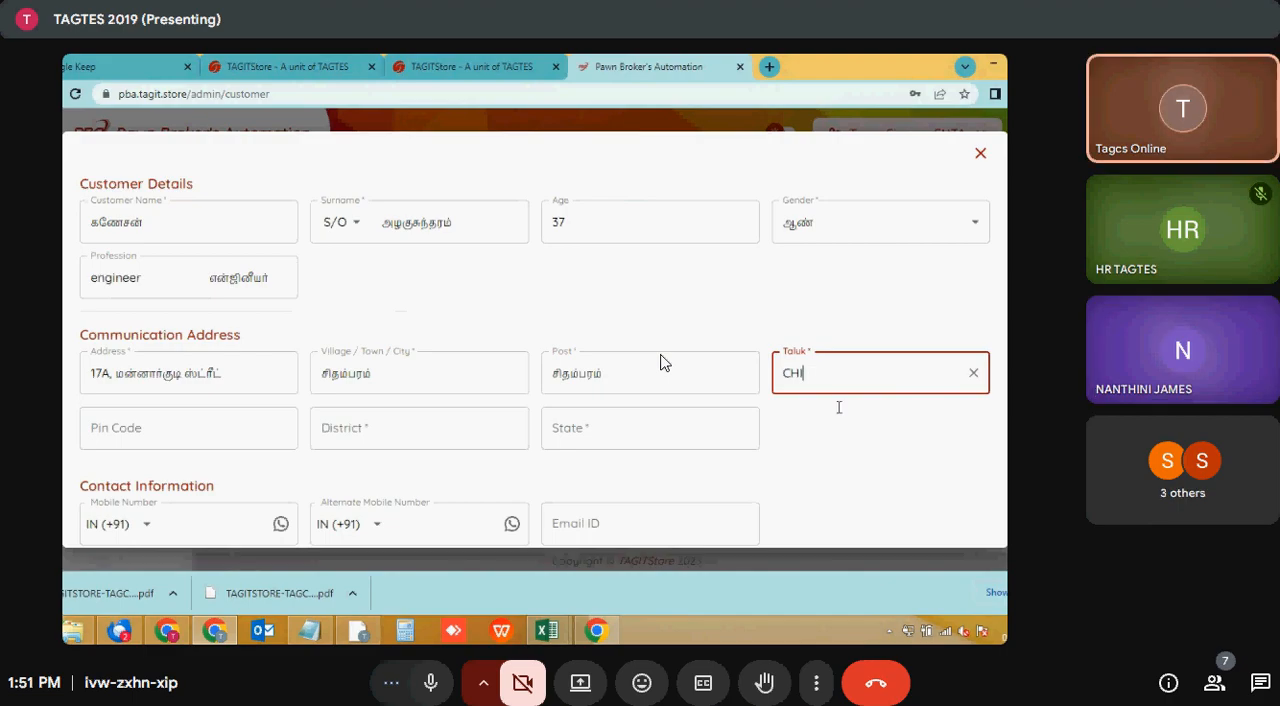
pyautogui.write('DAMBARAM')
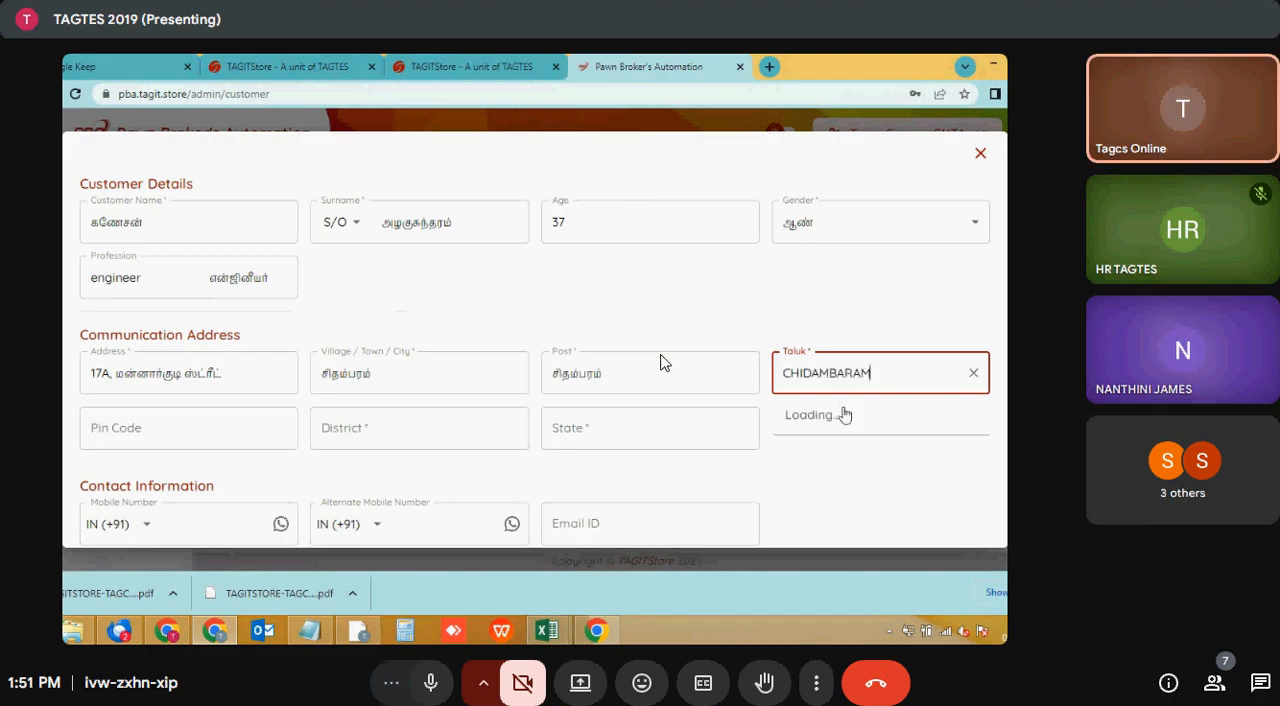
pyautogui.click(832, 413)
# - Enter the postal pin code of the customer's address and choose the district from the suggested list
pyautogui.click(232, 428)
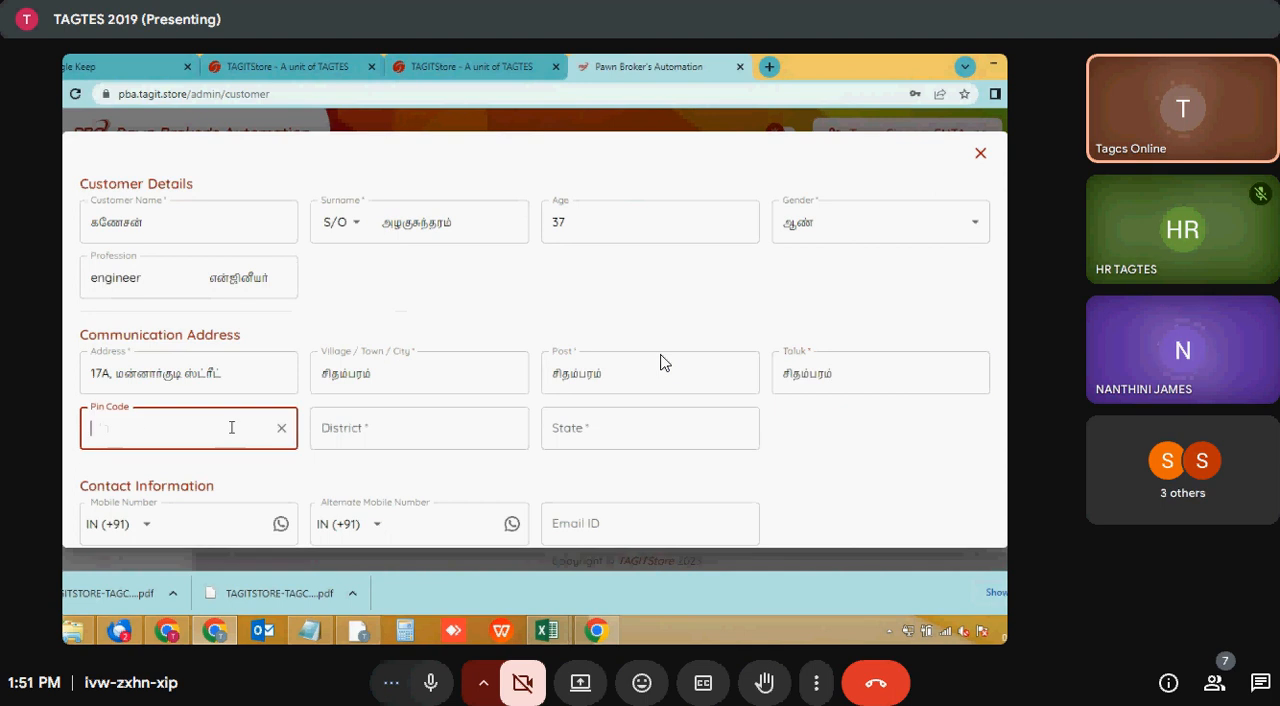
pyautogui.write('608001')
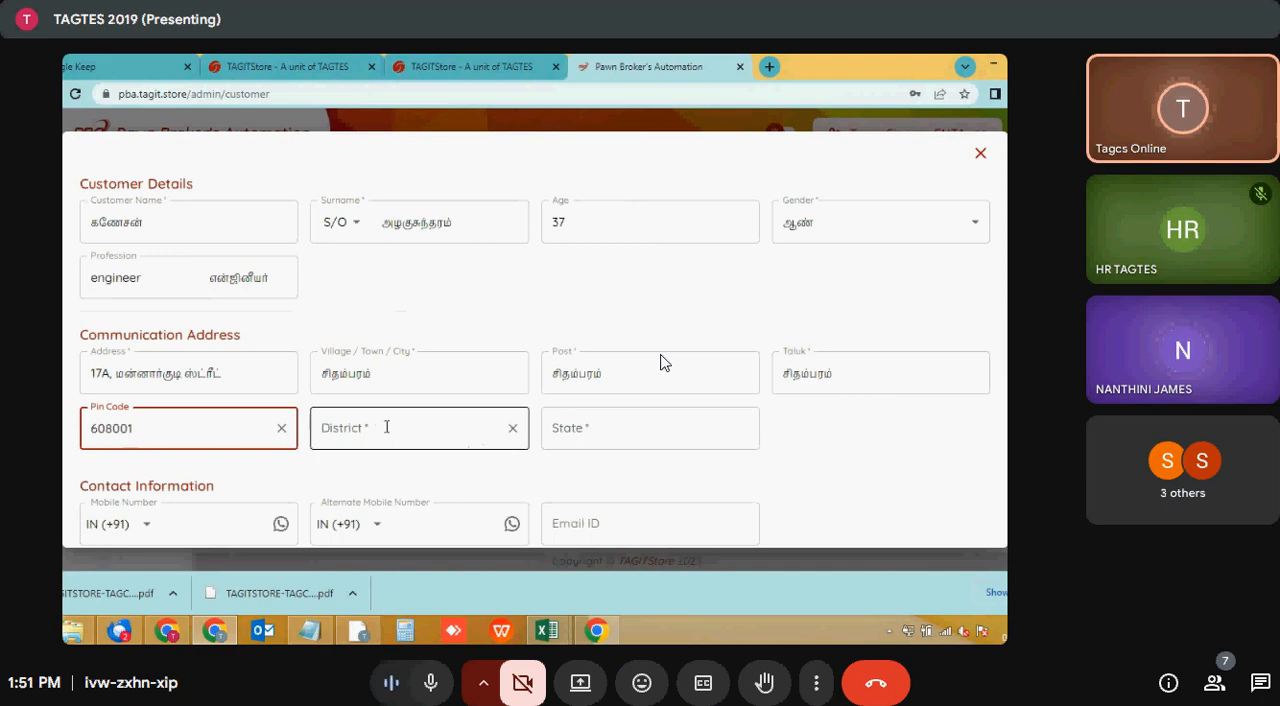
pyautogui.click(386, 427)
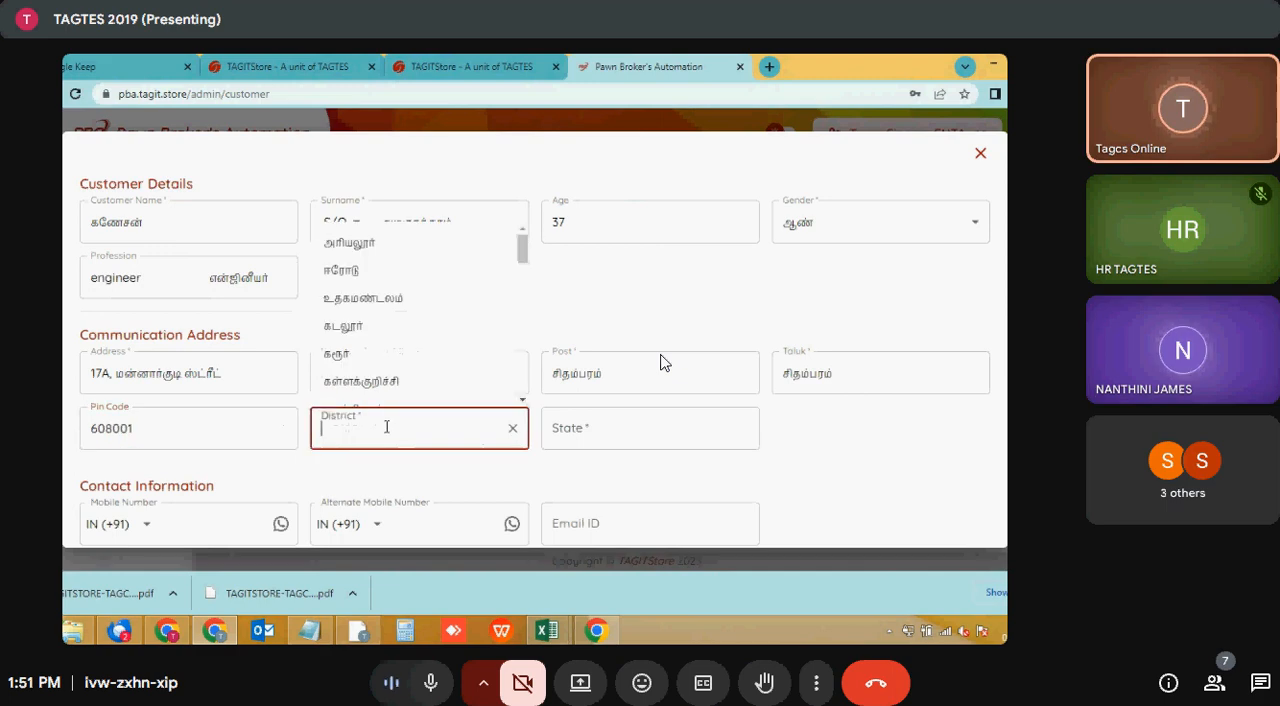
pyautogui.click(384, 328)
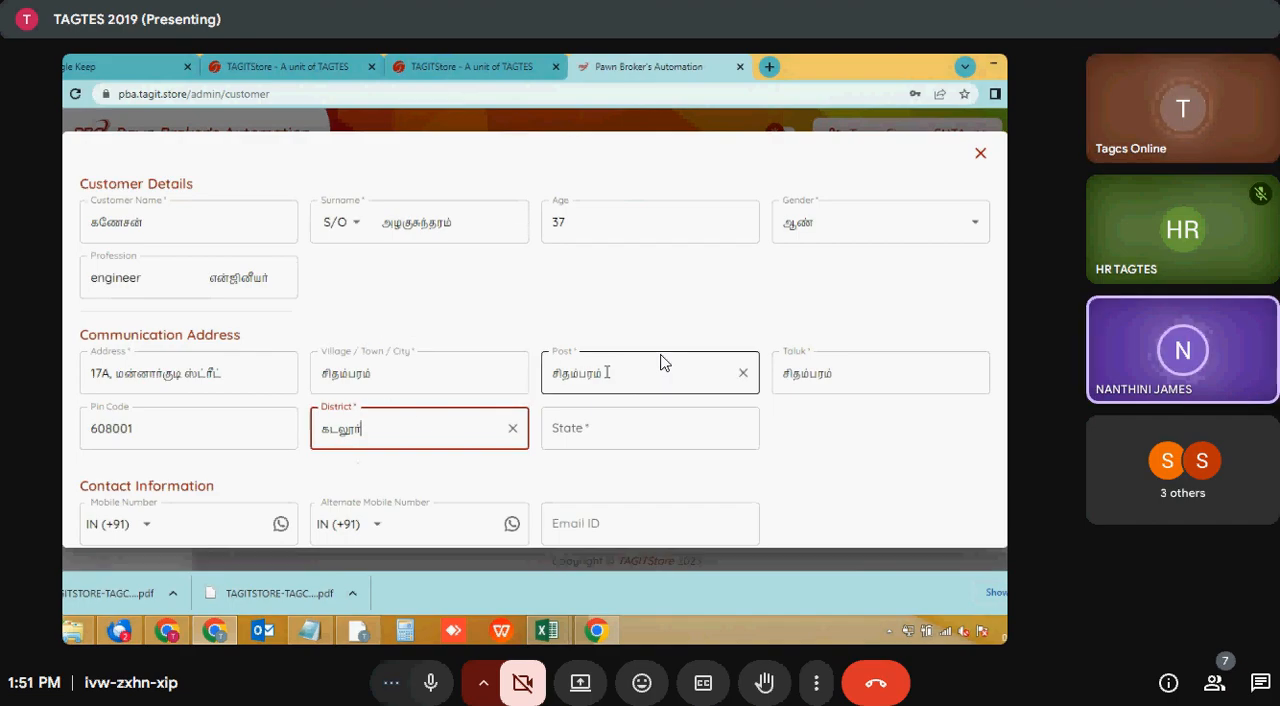
# - Reselect the suggested Tamil spelling for the customer's post and set the state to தமிழ்நாடு
pyautogui.click(607, 372)
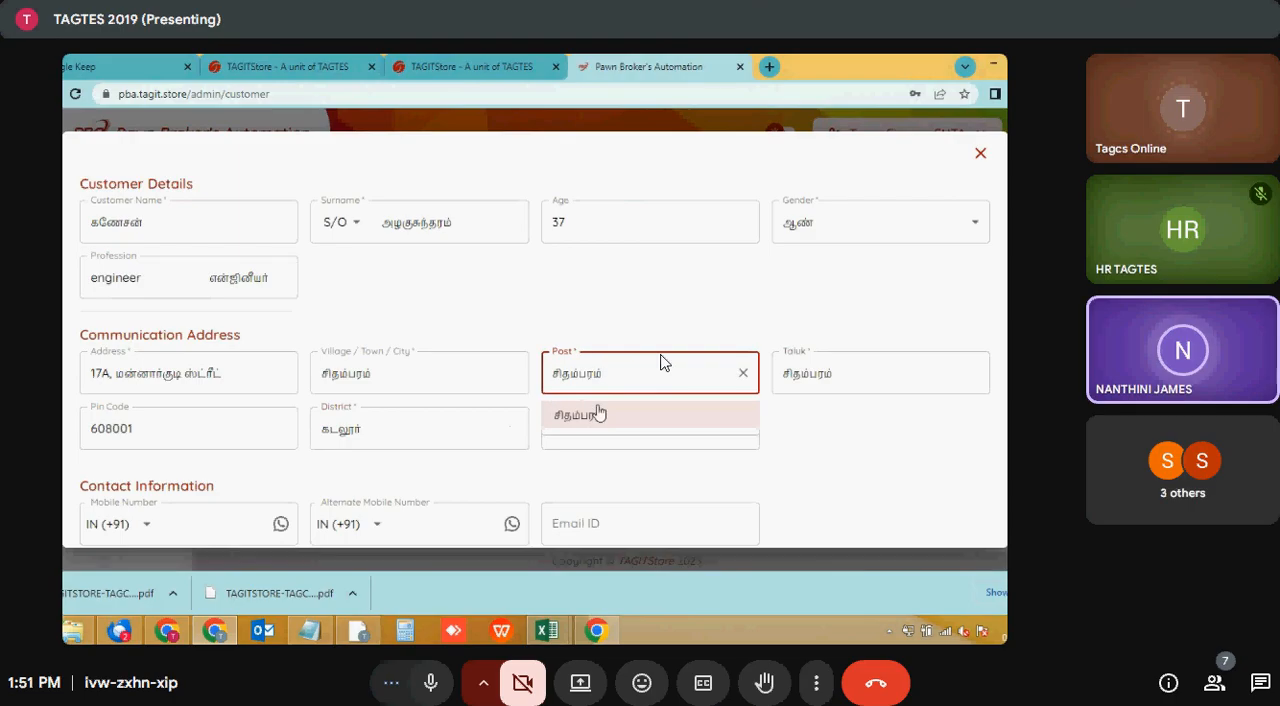
pyautogui.click(598, 413)
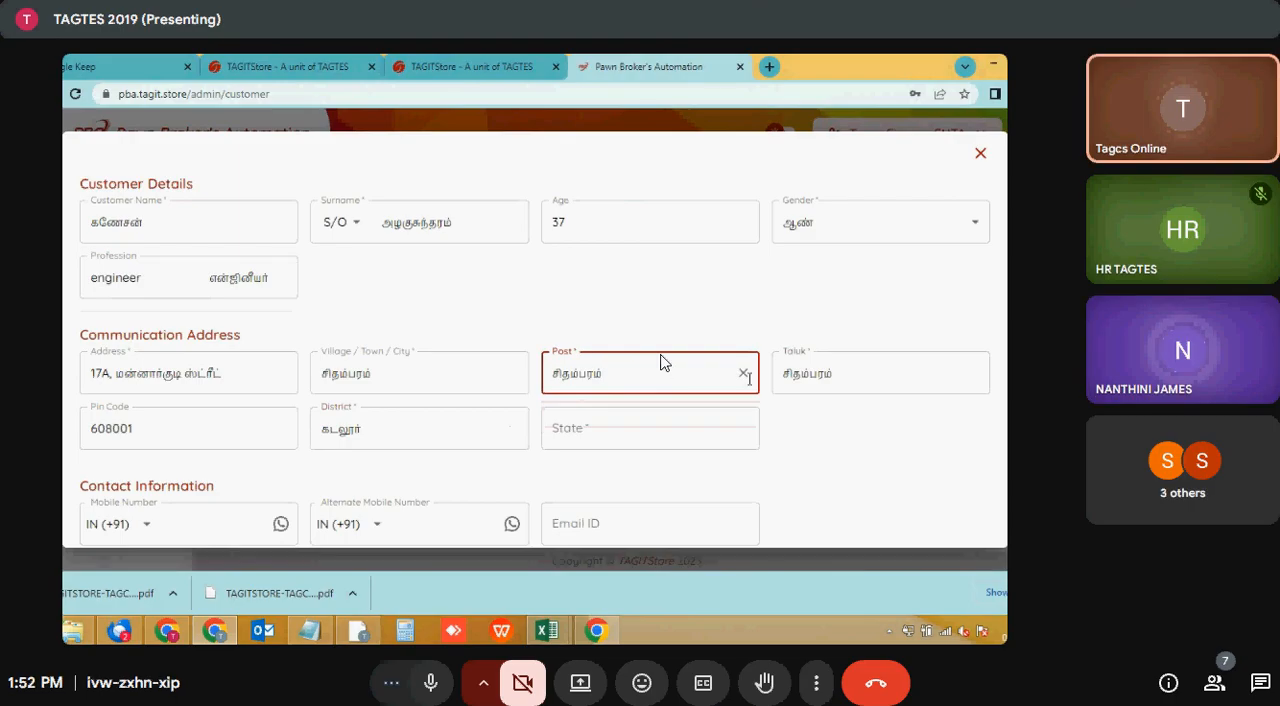
pyautogui.click(623, 420)
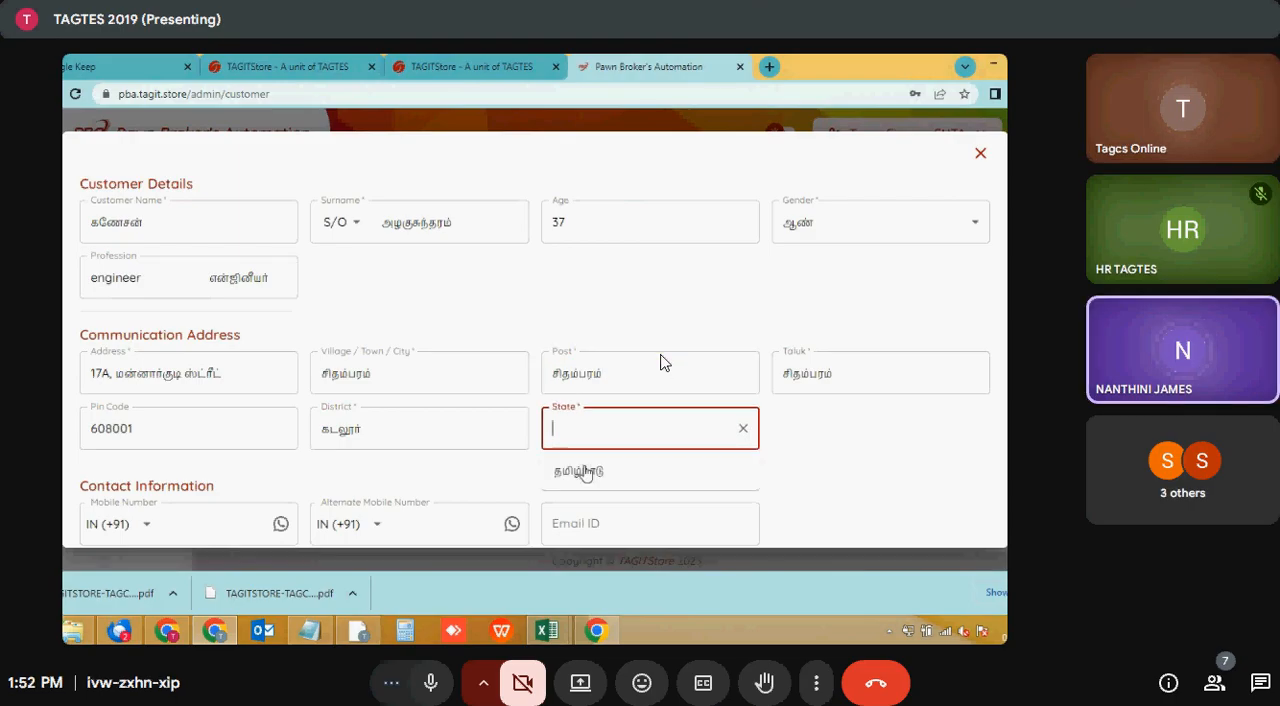
pyautogui.click(586, 471)
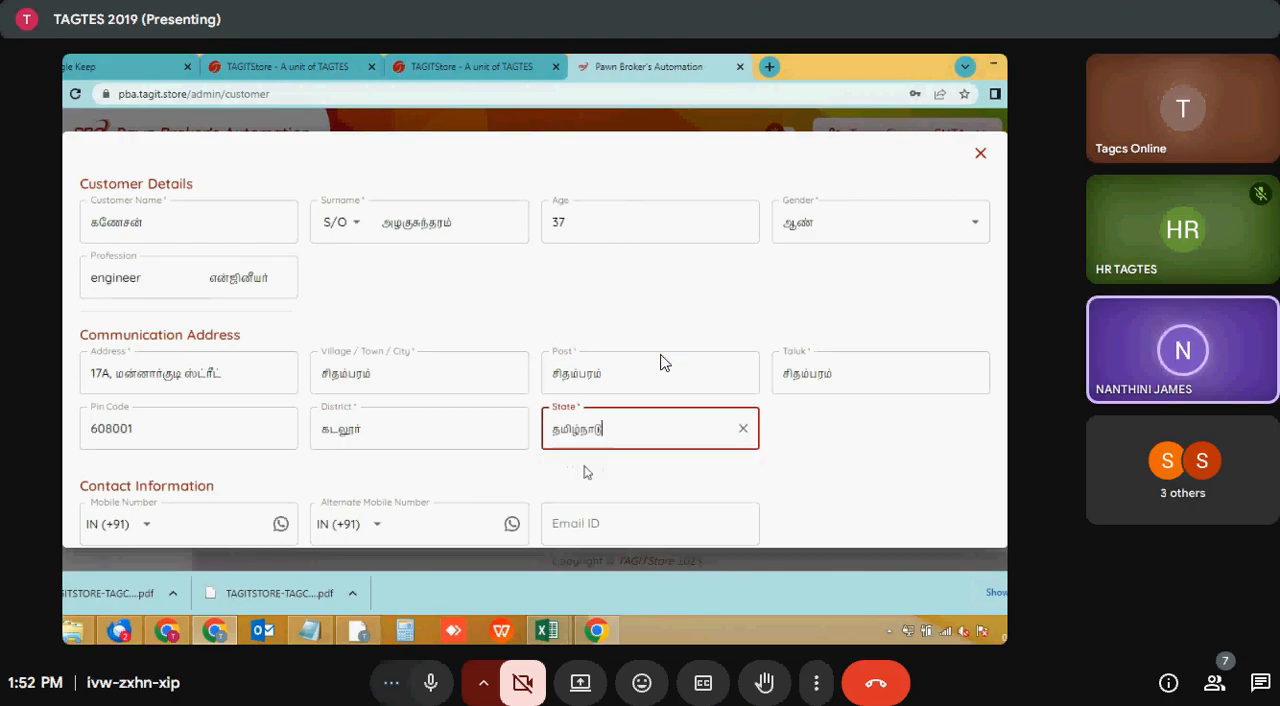
pyautogui.click(770, 405)
# - Review the customer details, communication address, contact information and other fields of the new customer form
pyautogui.scroll(-1, 770, 405)
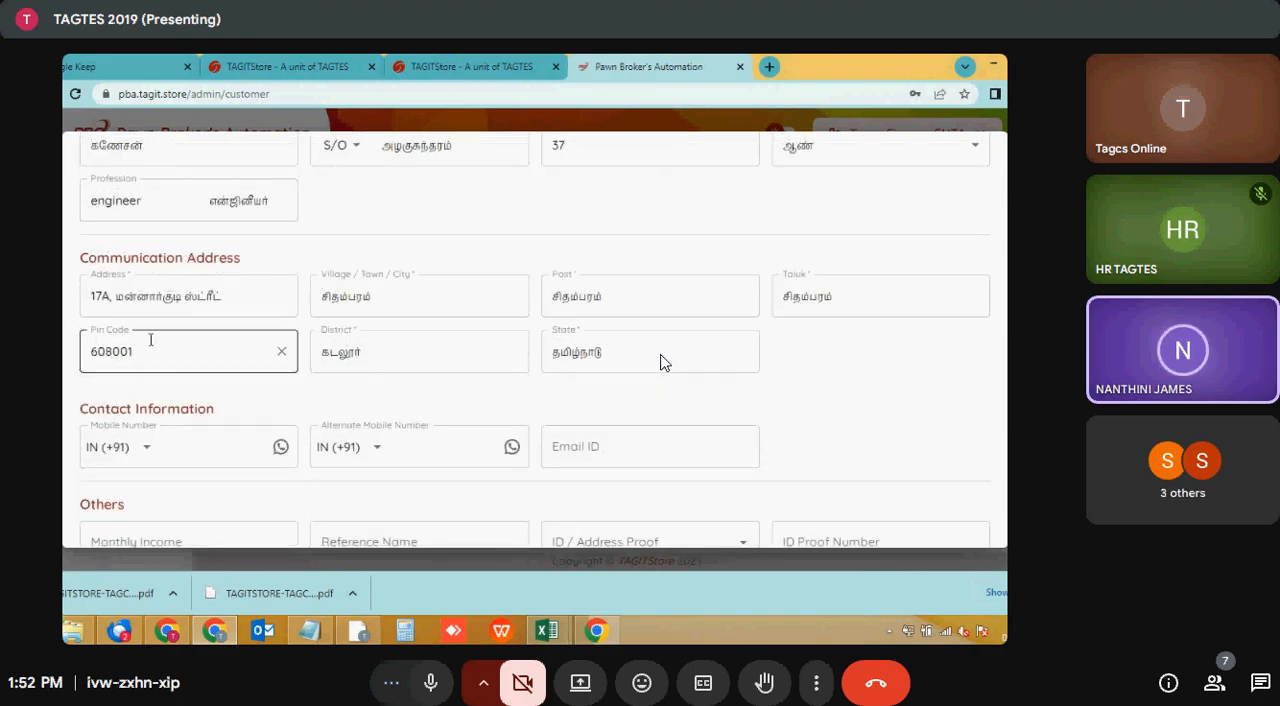
pyautogui.scroll(1, 232, 334)
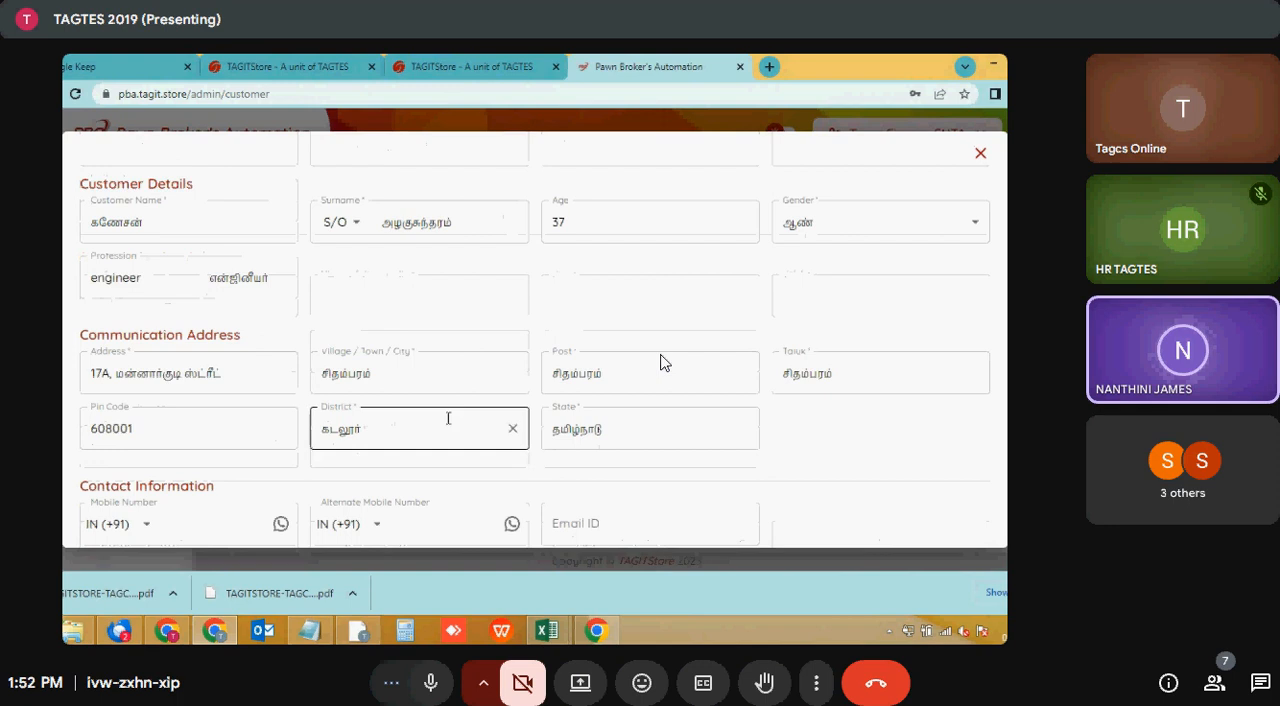
pyautogui.click(204, 273)
pyautogui.click(365, 262)
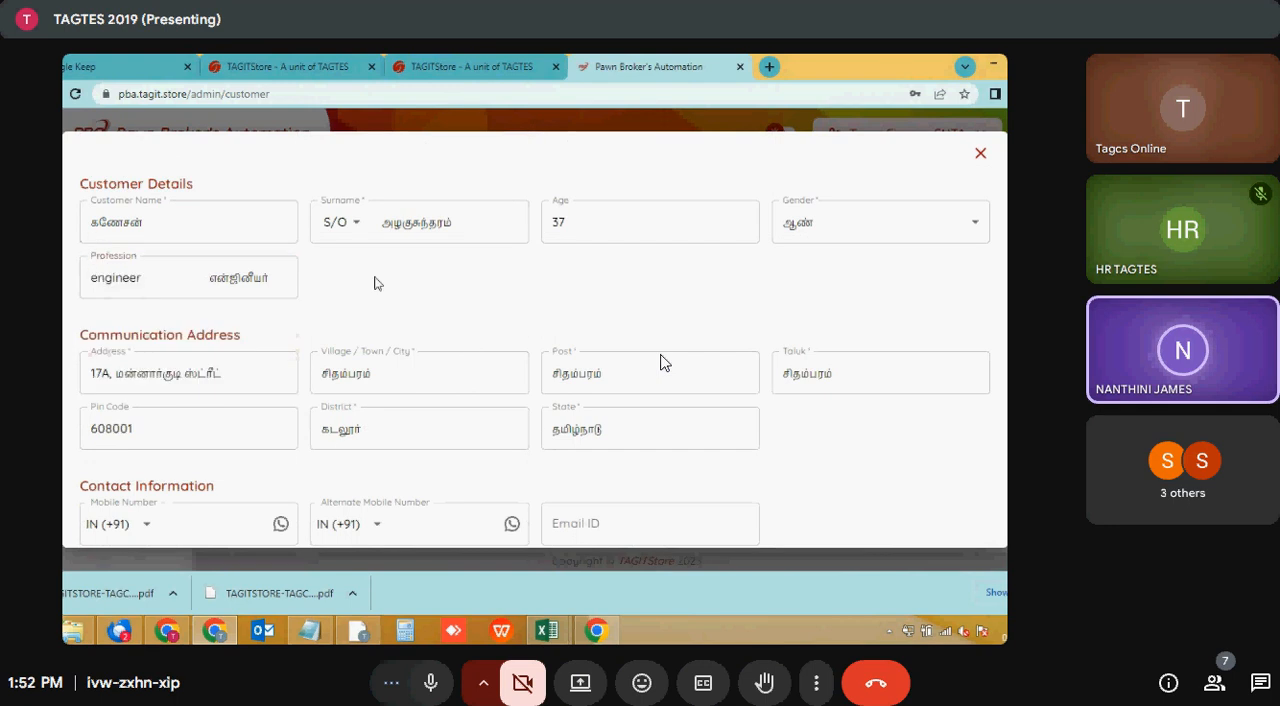
pyautogui.scroll(-1, 408, 337)
pyautogui.click(180, 371)
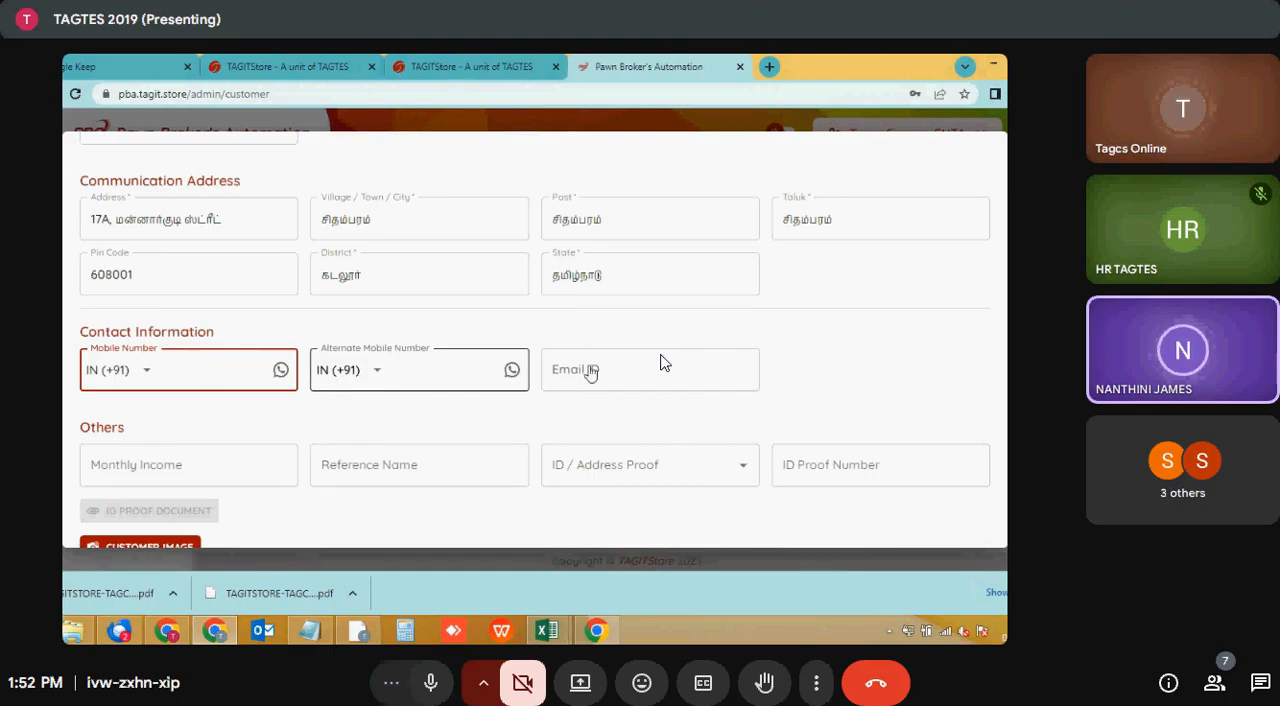
pyautogui.scroll(-2, 286, 414)
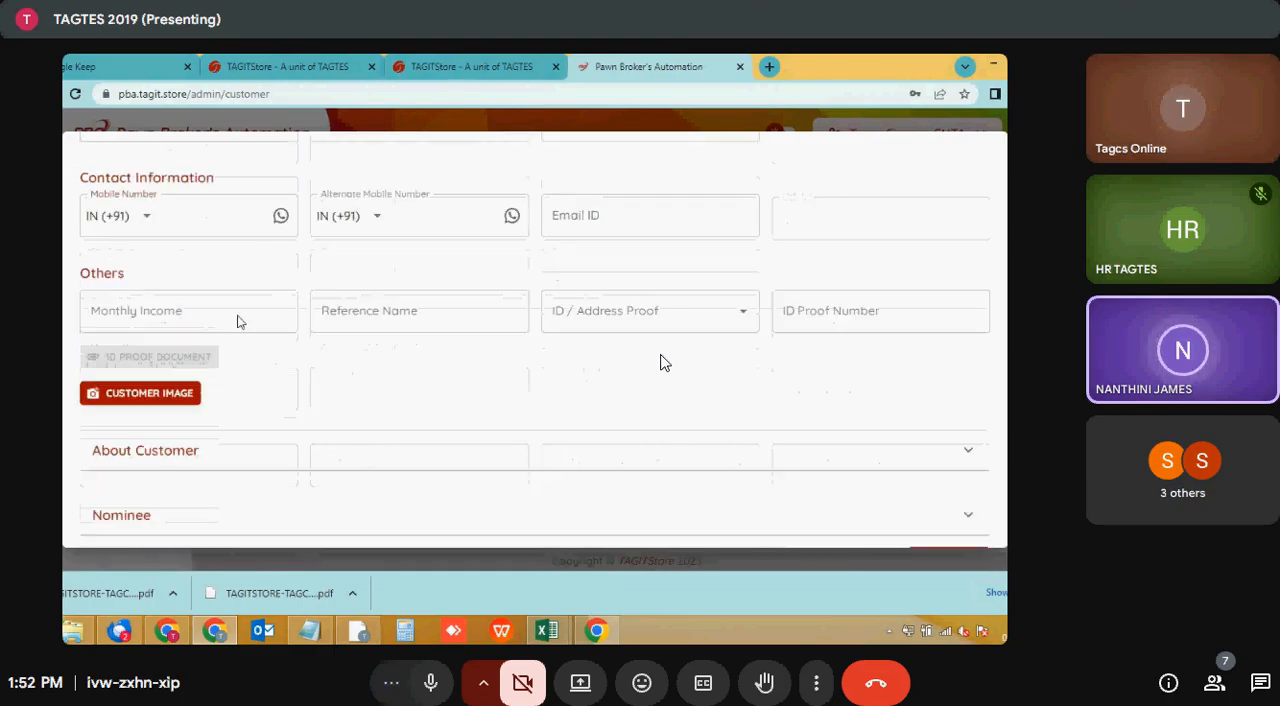
pyautogui.click(169, 302)
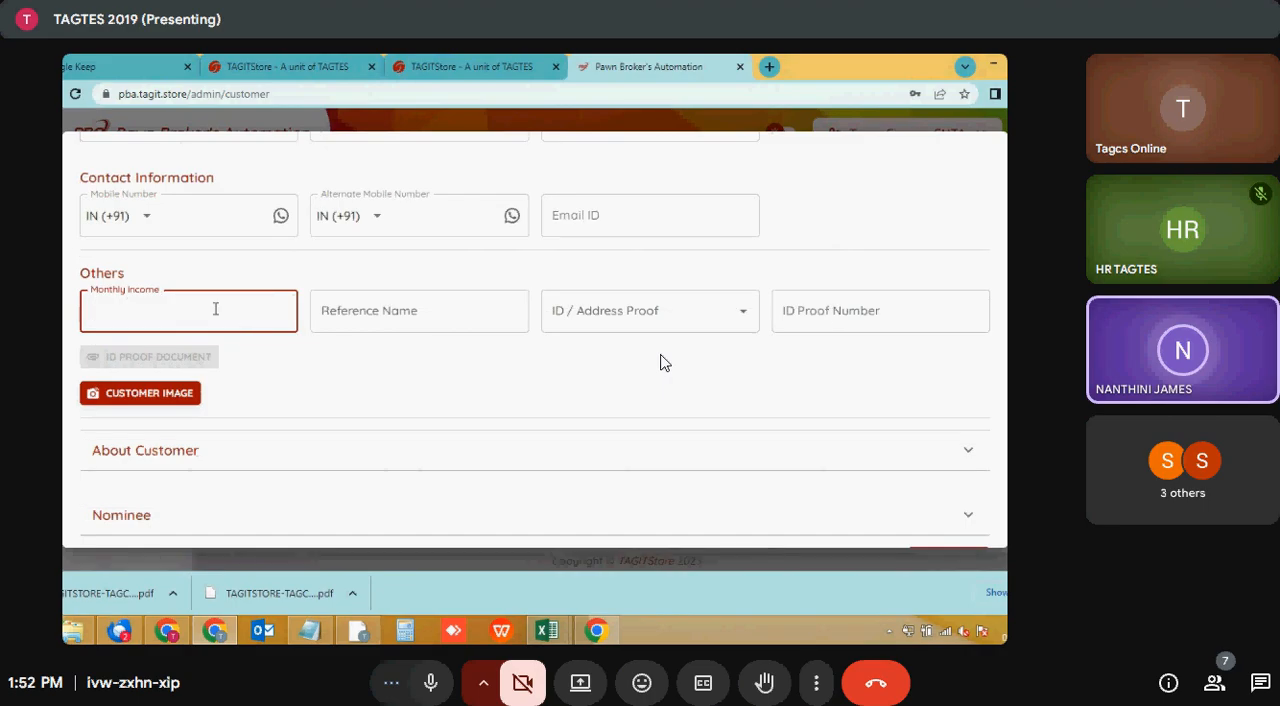
pyautogui.click(338, 316)
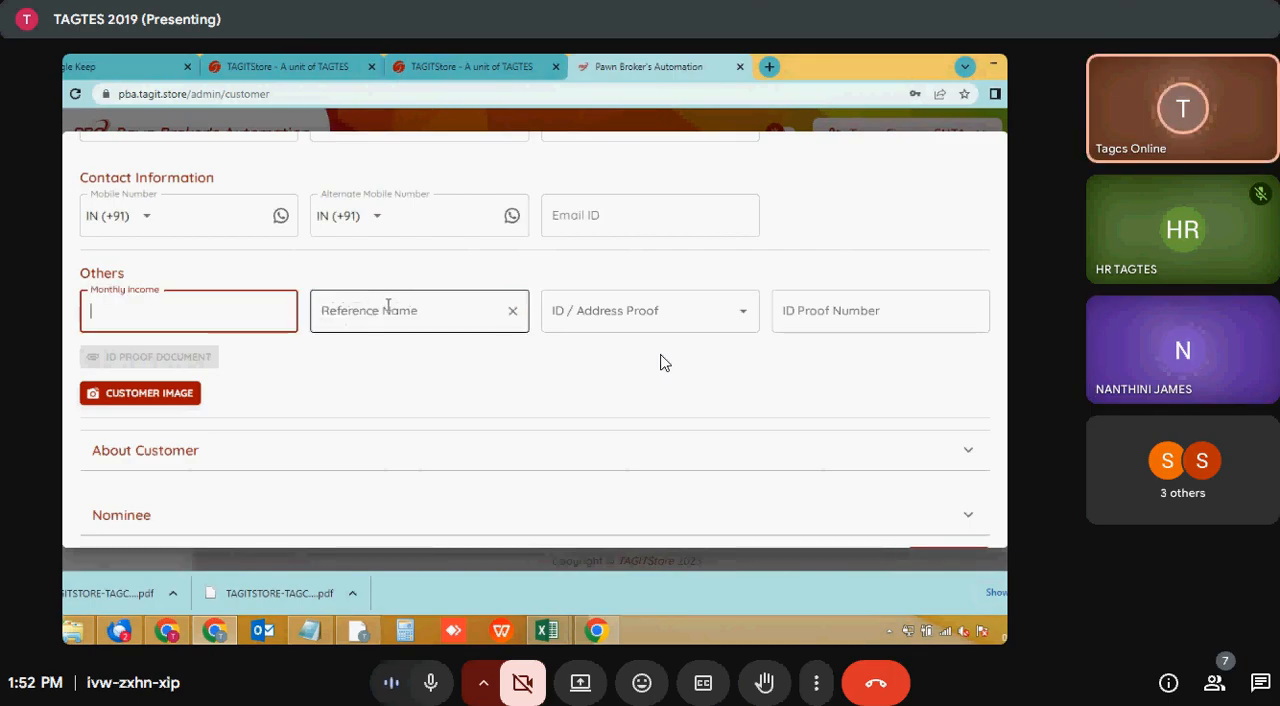
pyautogui.click(388, 306)
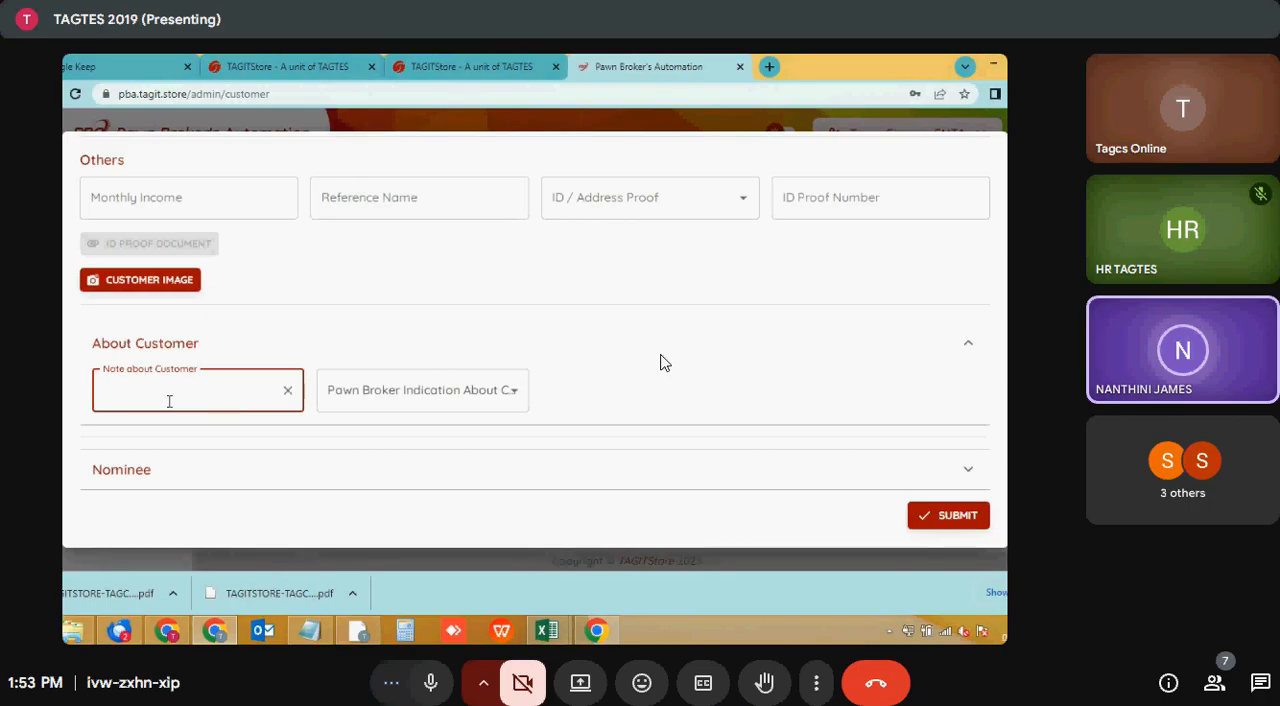
# - Examine the options offered for the Pawn Broker Indication About Customer without choosing one
pyautogui.click(394, 389)
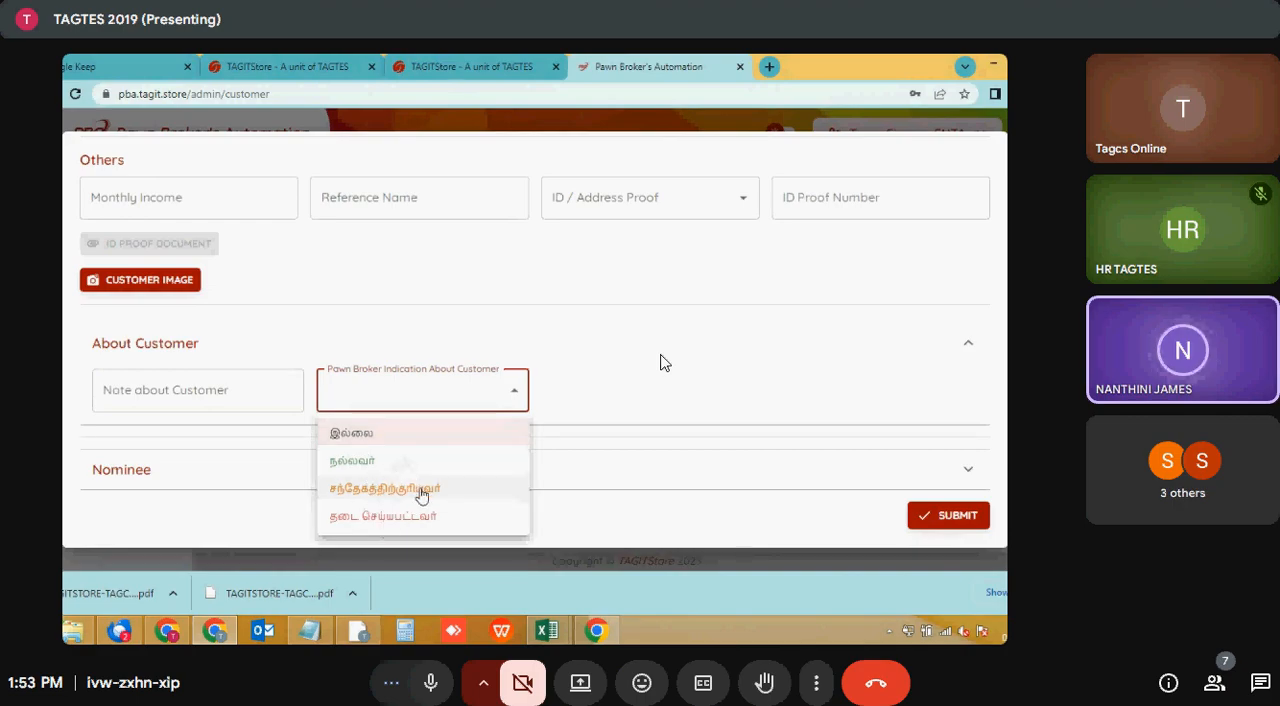
pyautogui.click(557, 324)
pyautogui.click(475, 387)
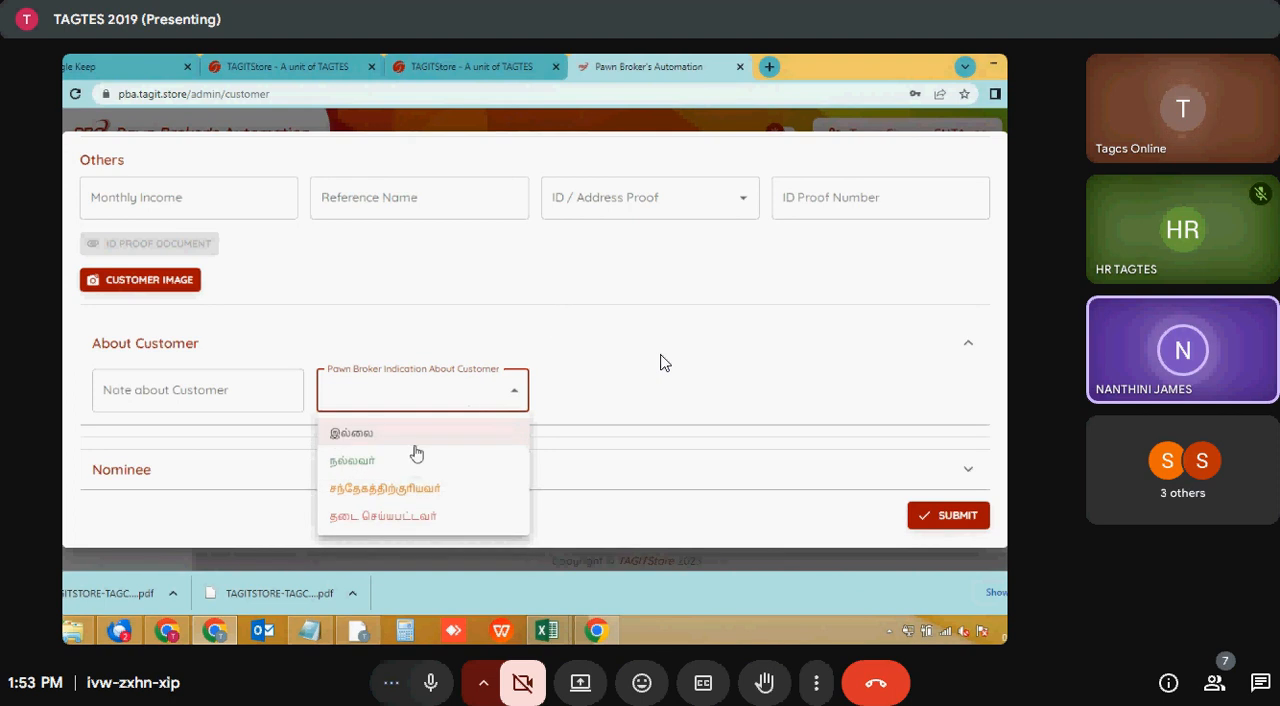
pyautogui.click(625, 360)
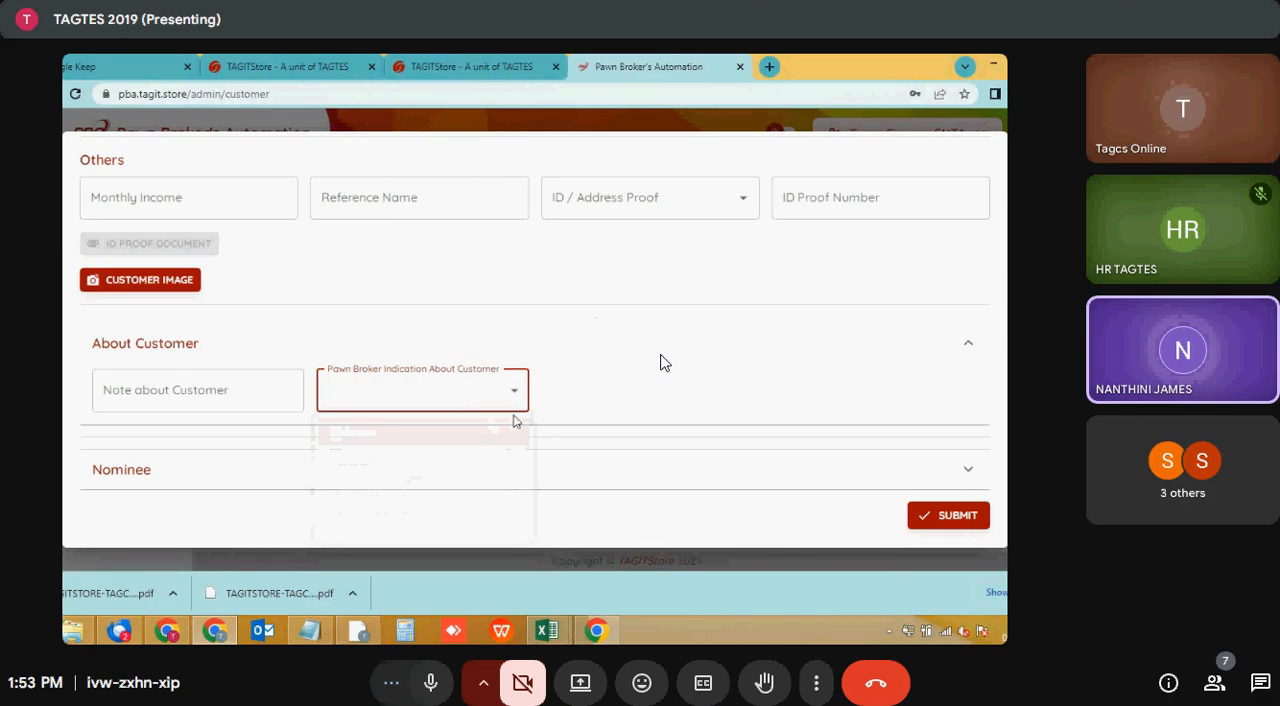
# - Expand the Nominee section of the customer form and review its fields
pyautogui.click(334, 473)
pyautogui.click(337, 472)
pyautogui.click(423, 472)
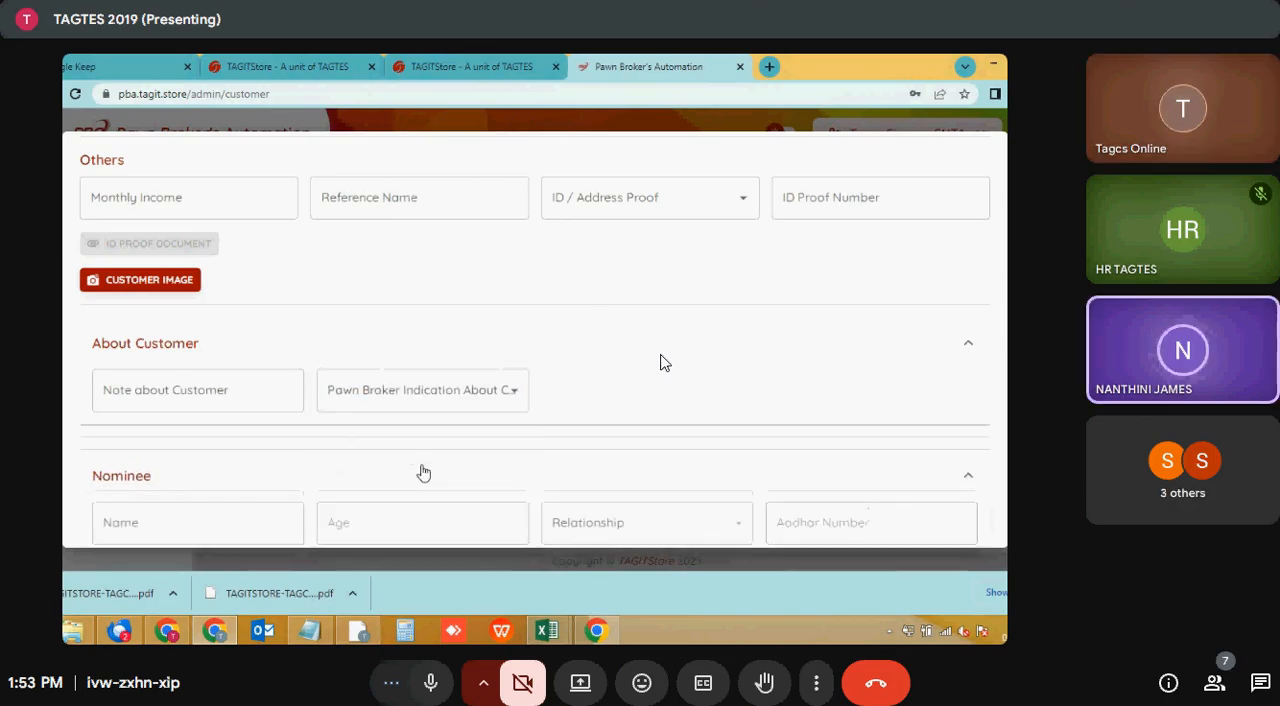
pyautogui.scroll(-2, 474, 454)
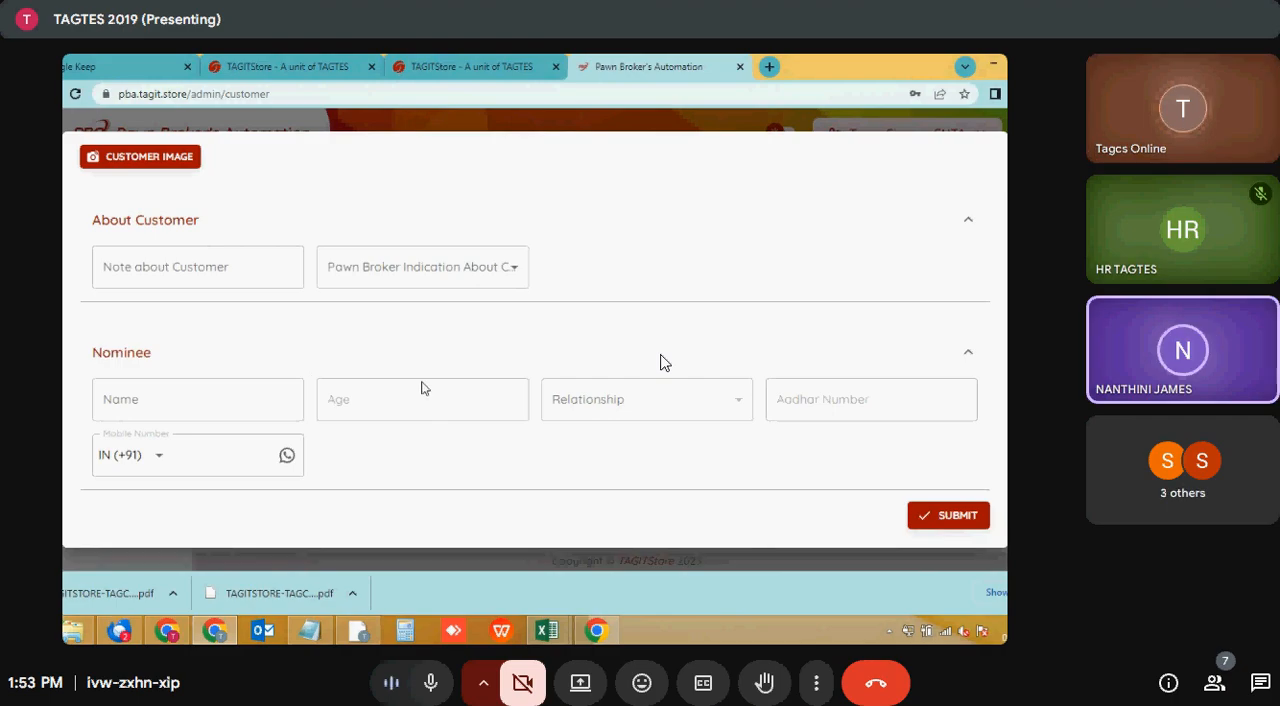
pyautogui.scroll(1, 408, 374)
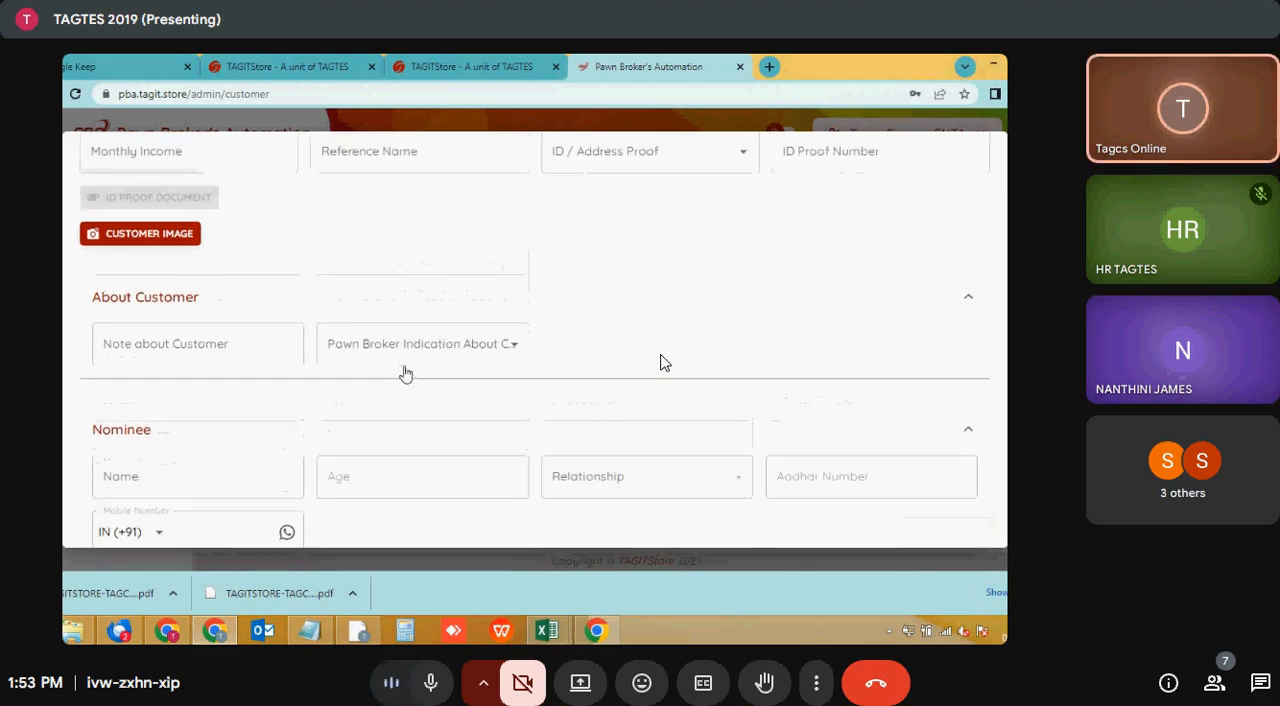
# - Try the சந்தேகத்திற்குரியவர் option as the pawn broker's indication about the customer and reset it to இல்லை
pyautogui.click(410, 366)
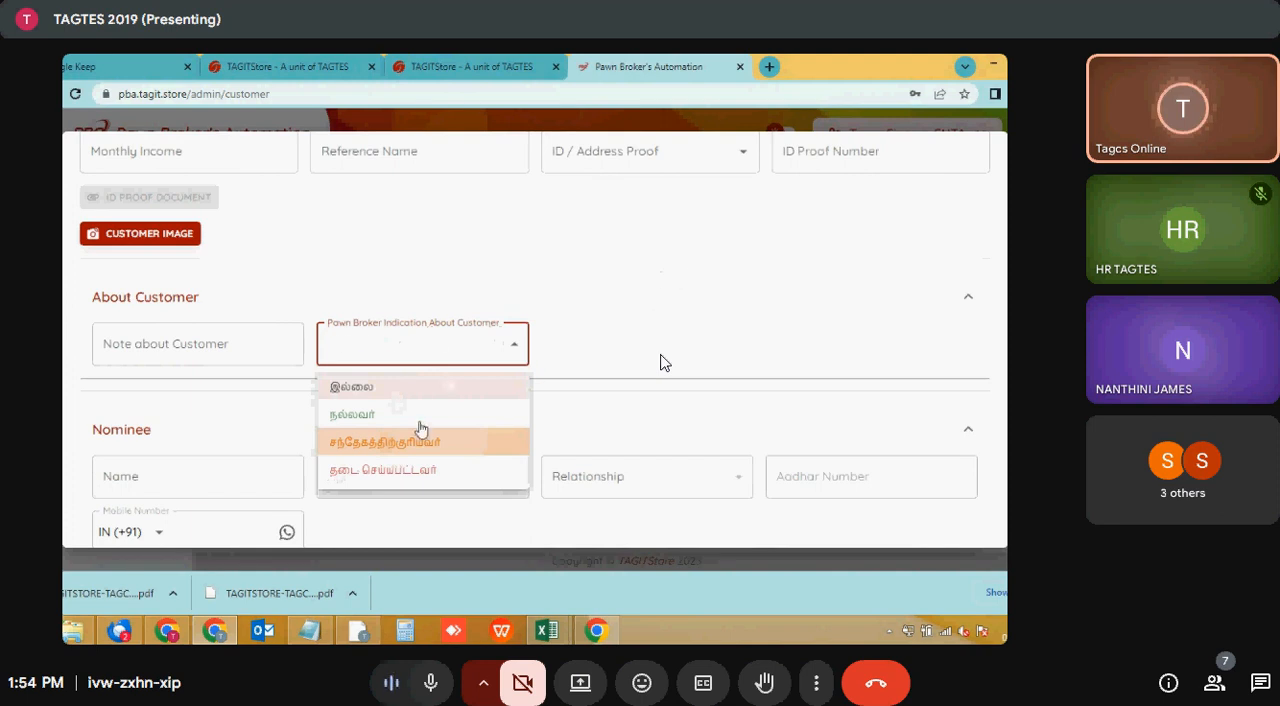
pyautogui.click(419, 430)
pyautogui.click(455, 346)
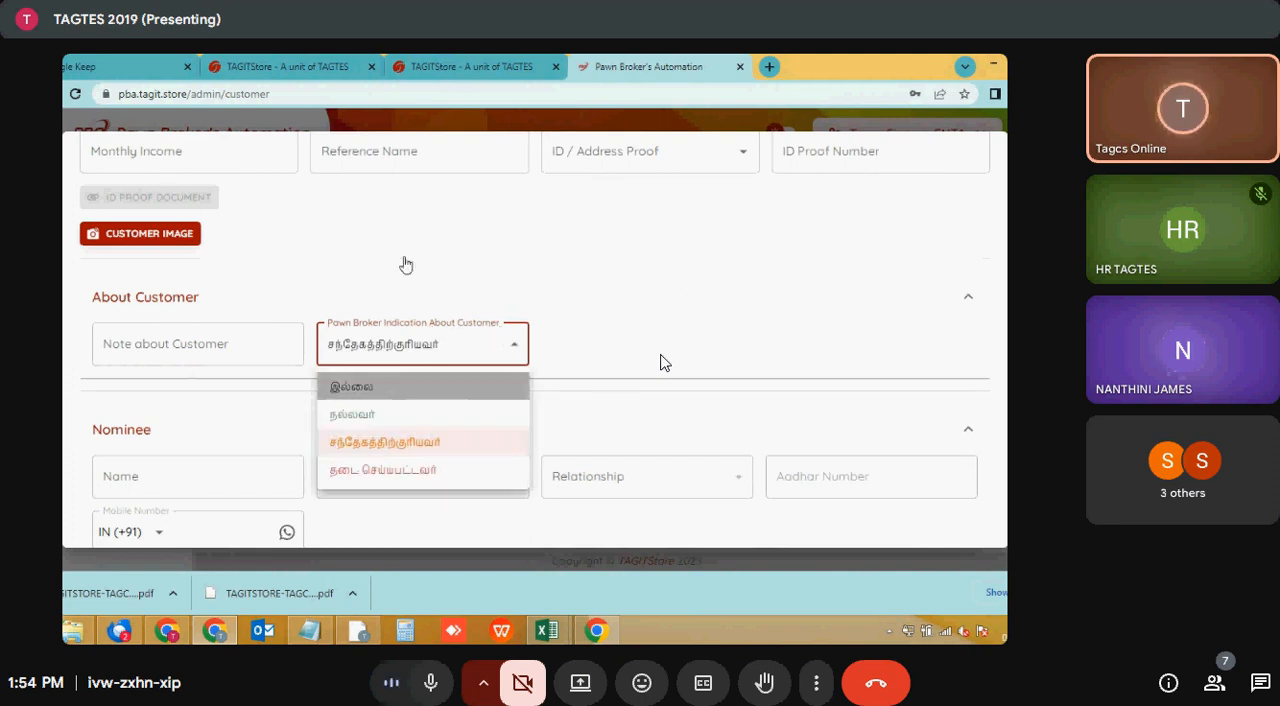
pyautogui.click(405, 386)
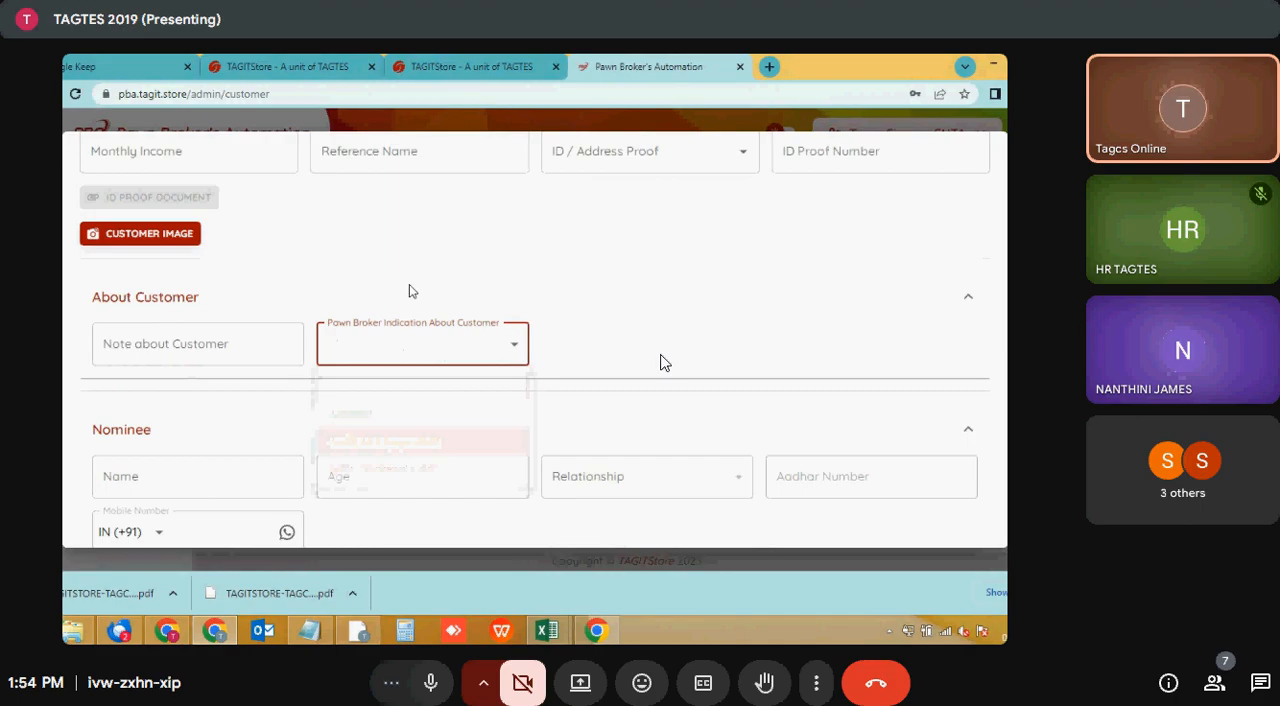
# - Set the Pawn Broker Indication About Customer to நல்லவர்
pyautogui.click(393, 328)
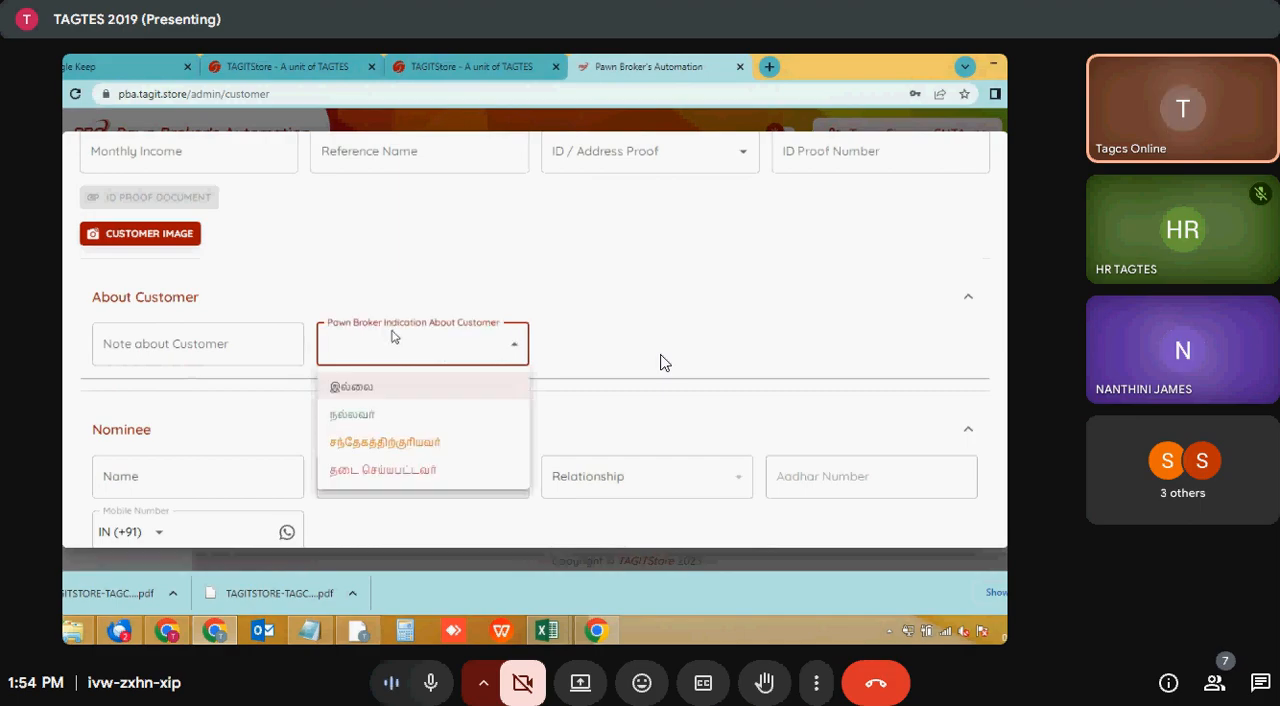
pyautogui.click(337, 414)
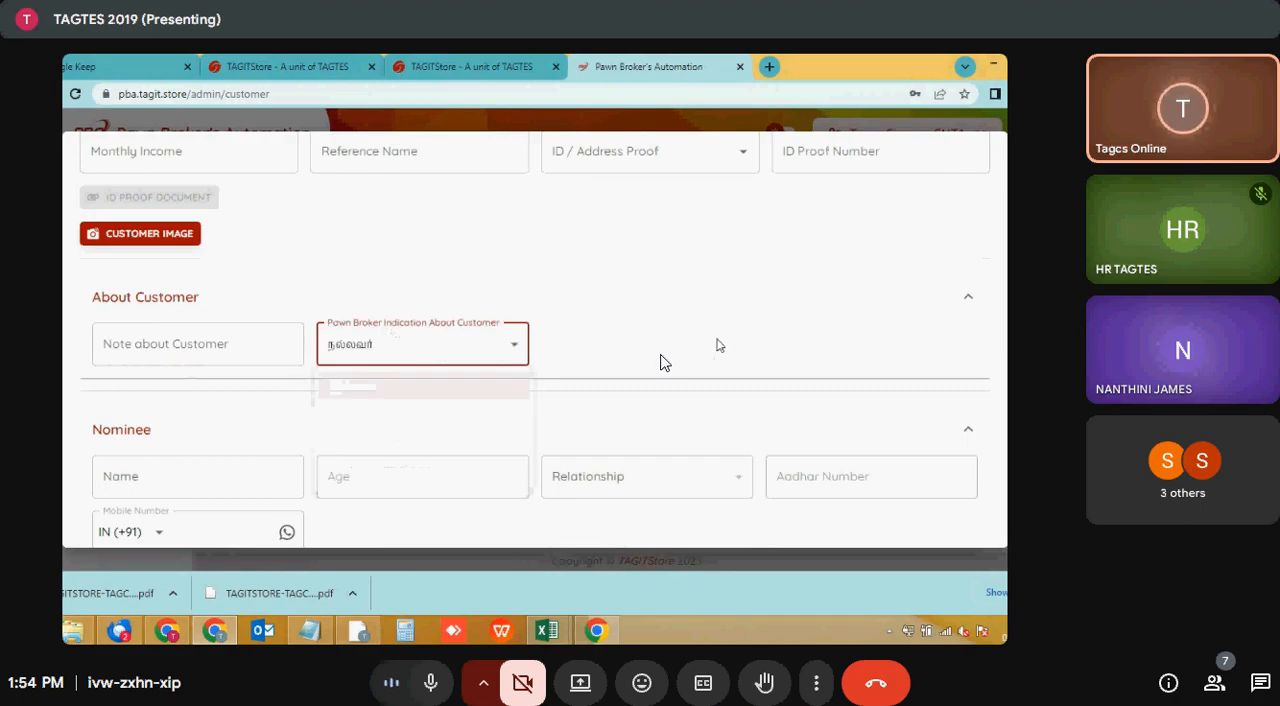
# - Open the loan list of the customer marked நல்லவர் in the customer table
pyautogui.scroll(-1, 660, 362)
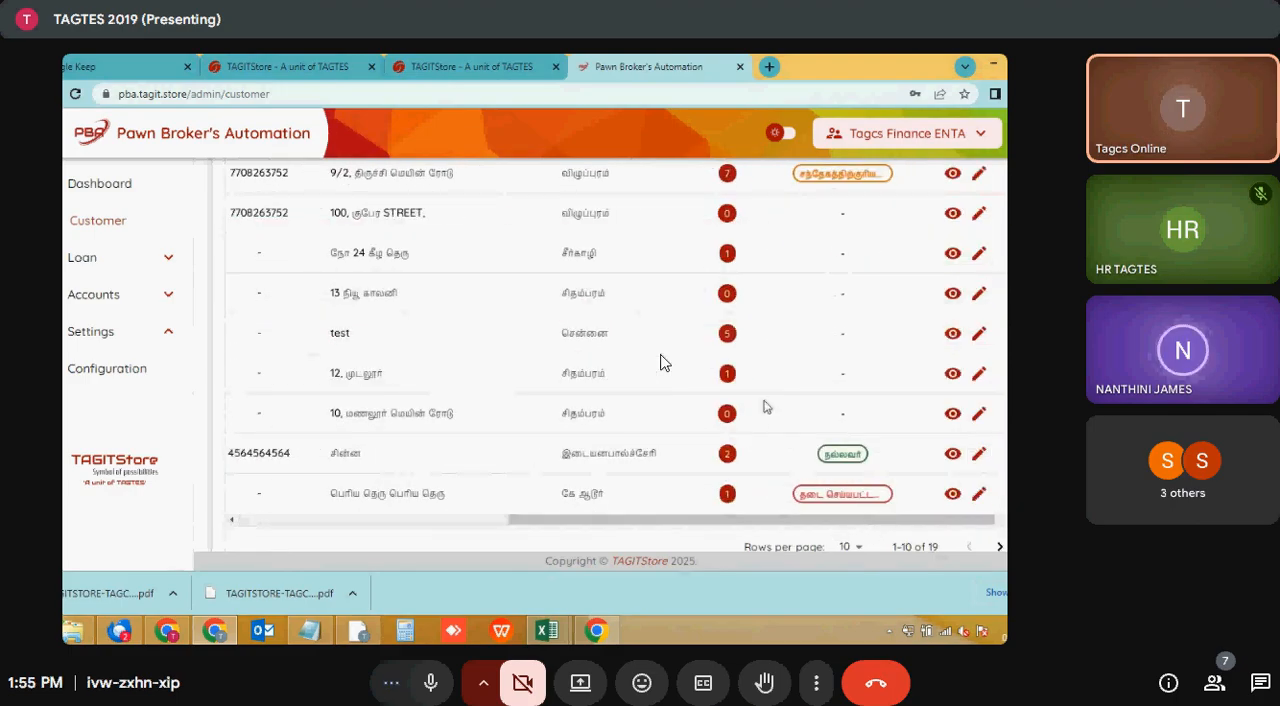
pyautogui.click(727, 453)
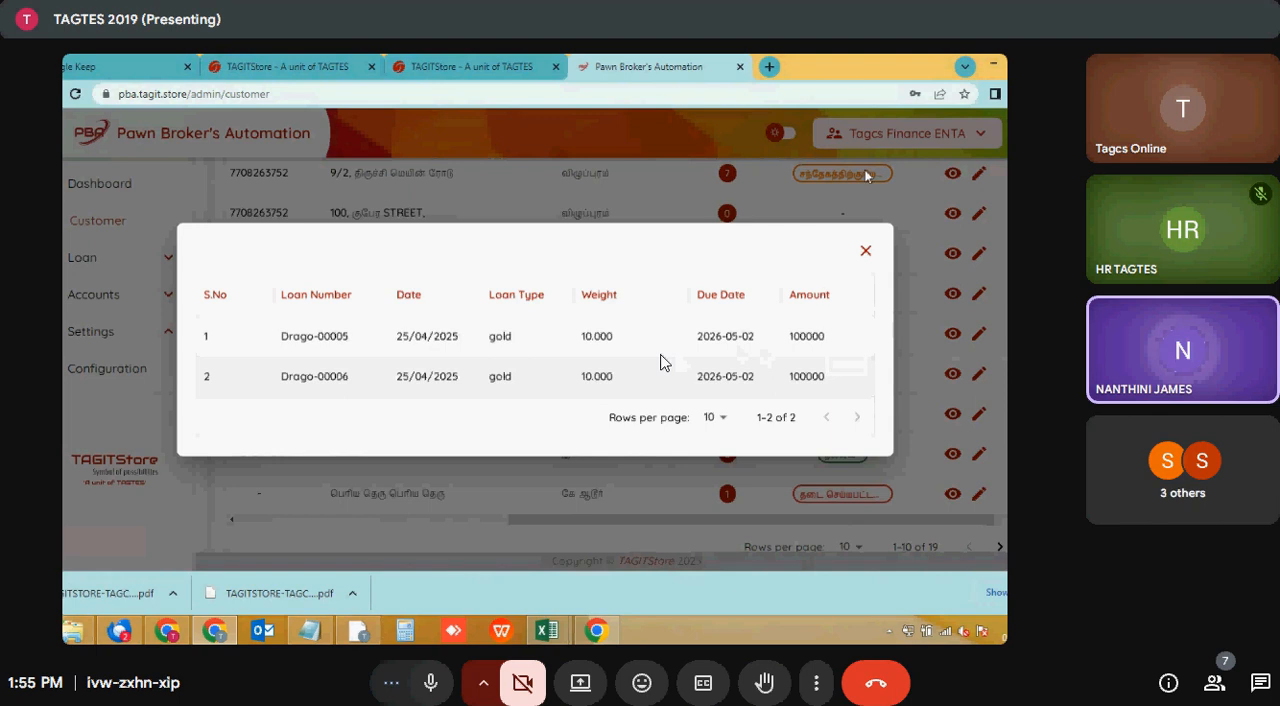
# - Close the loan list and briefly view the edit form of the first customer in the list
pyautogui.click(866, 253)
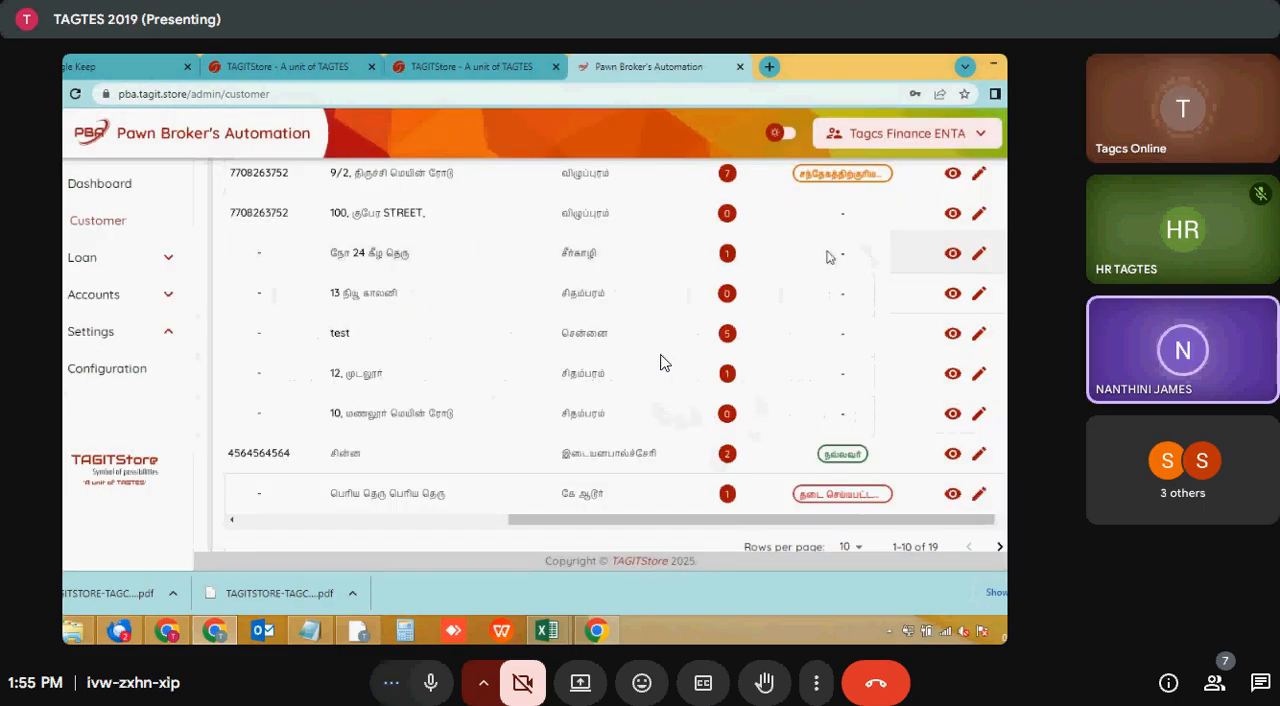
pyautogui.scroll(3, 826, 257)
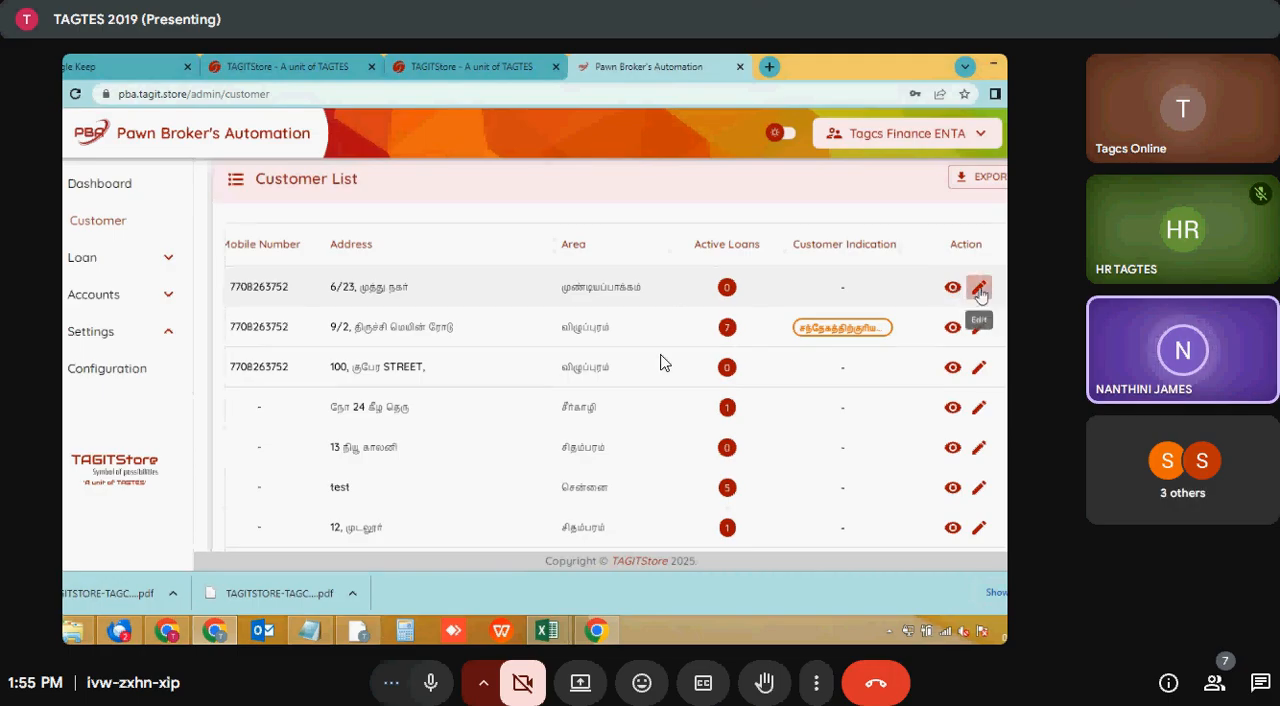
pyautogui.click(980, 288)
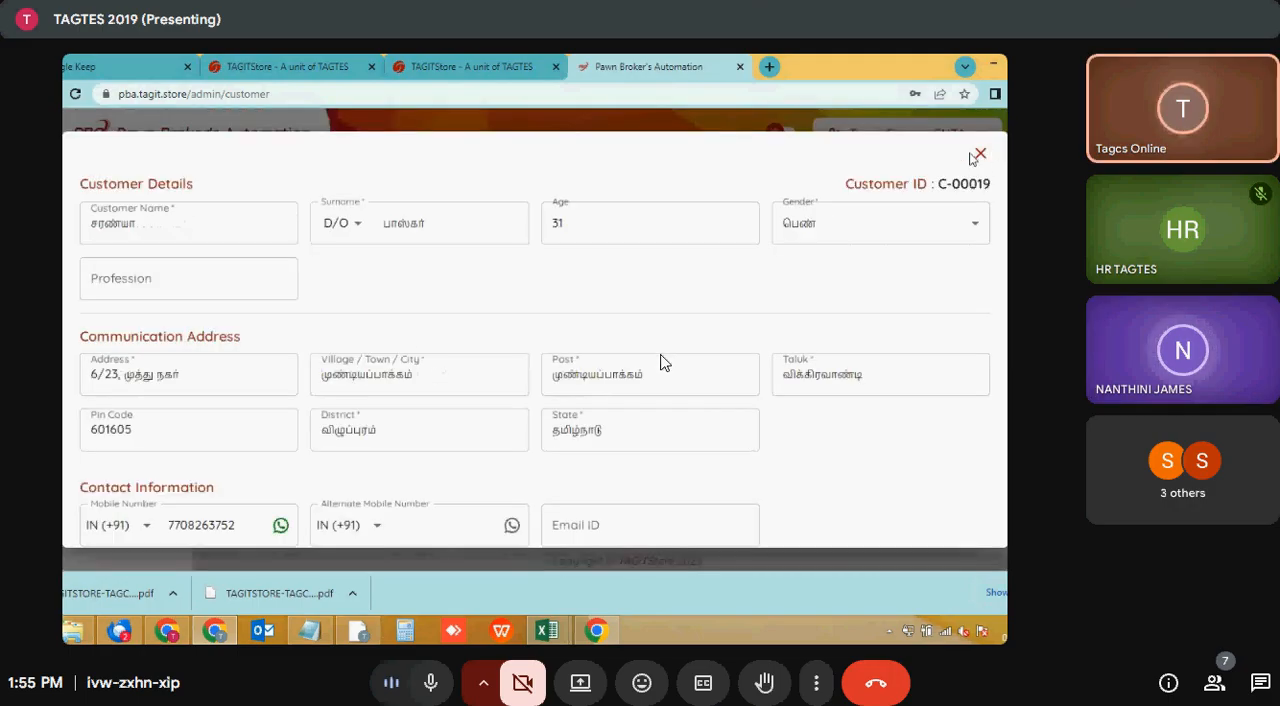
pyautogui.click(980, 155)
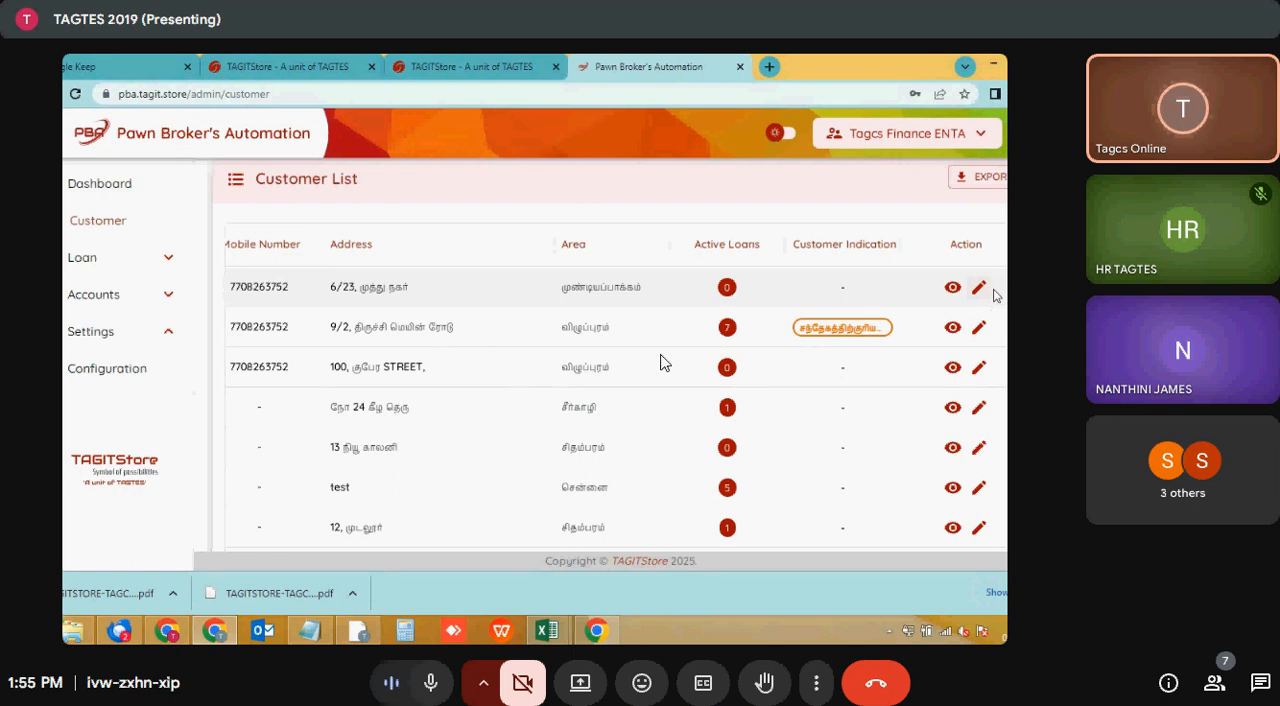
# - Look through the customer list and review the options of the Customer Indication search filter
pyautogui.scroll(3, 995, 295)
pyautogui.scroll(-3, 660, 362)
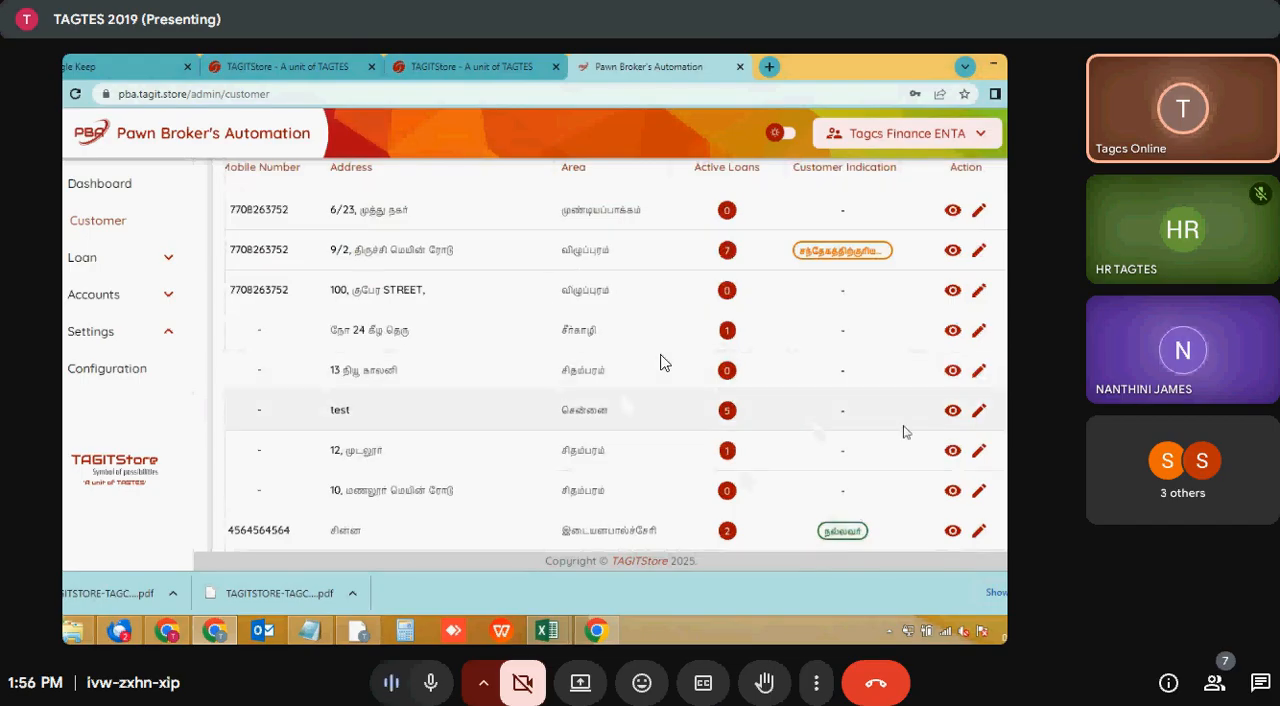
pyautogui.scroll(-2, 778, 515)
pyautogui.moveTo(771, 442); pyautogui.dragTo(566, 442)
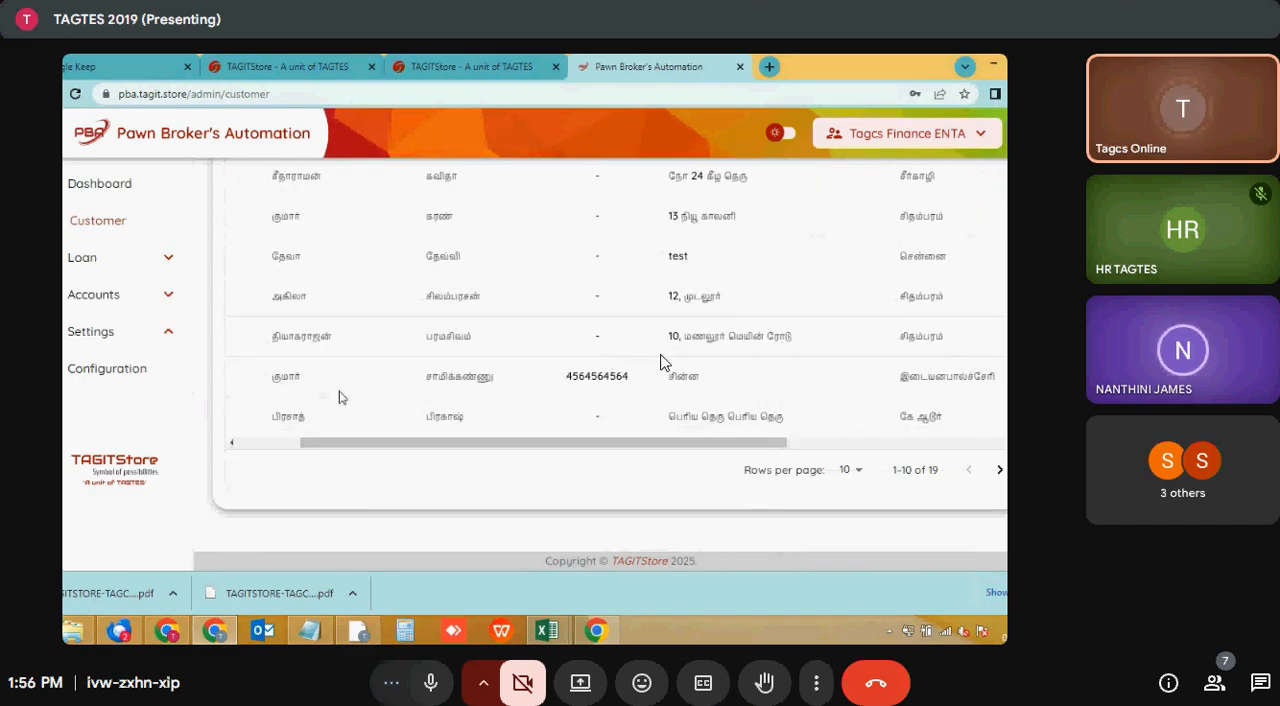
pyautogui.hscroll(-2, 342, 410)
pyautogui.scroll(5, 511, 394)
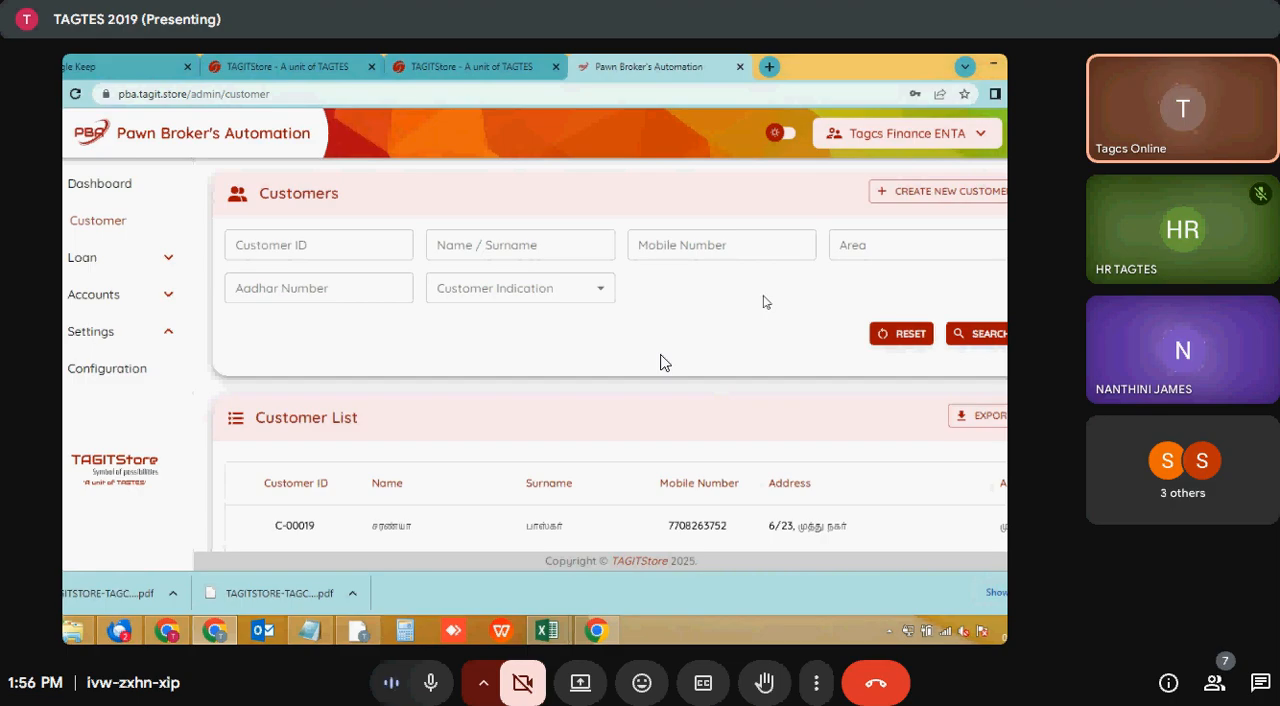
pyautogui.click(507, 295)
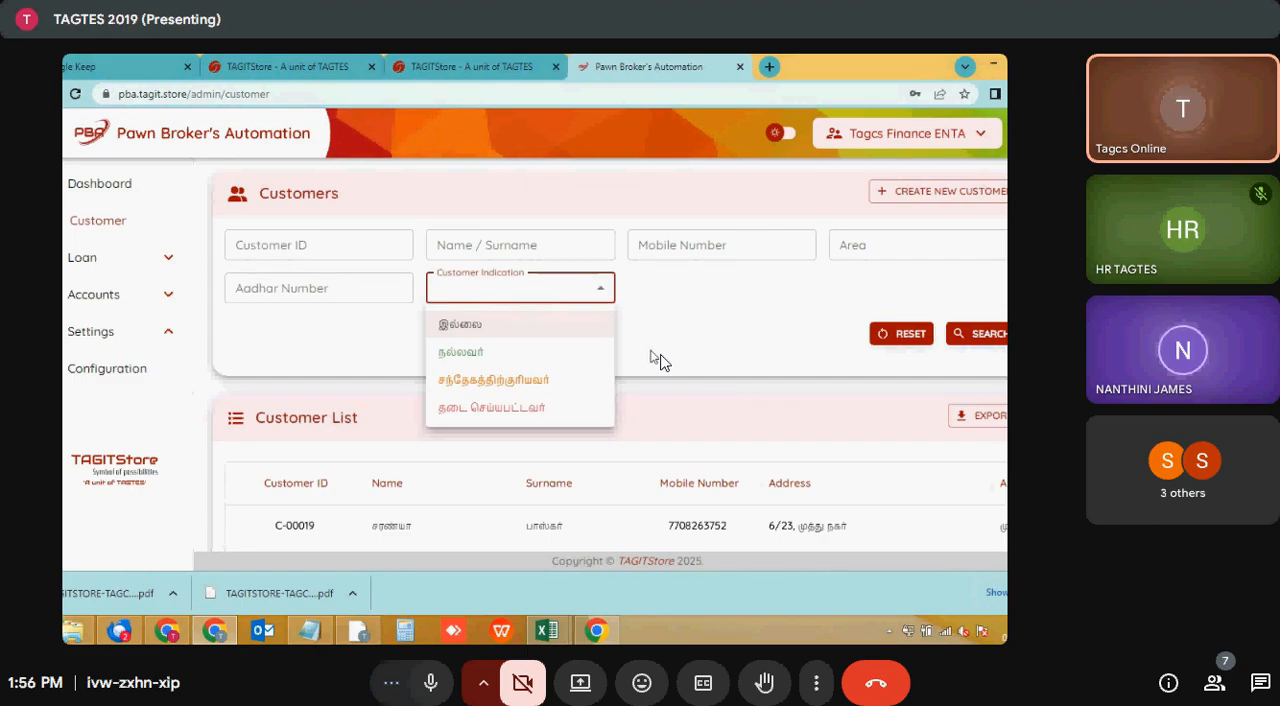
pyautogui.click(733, 368)
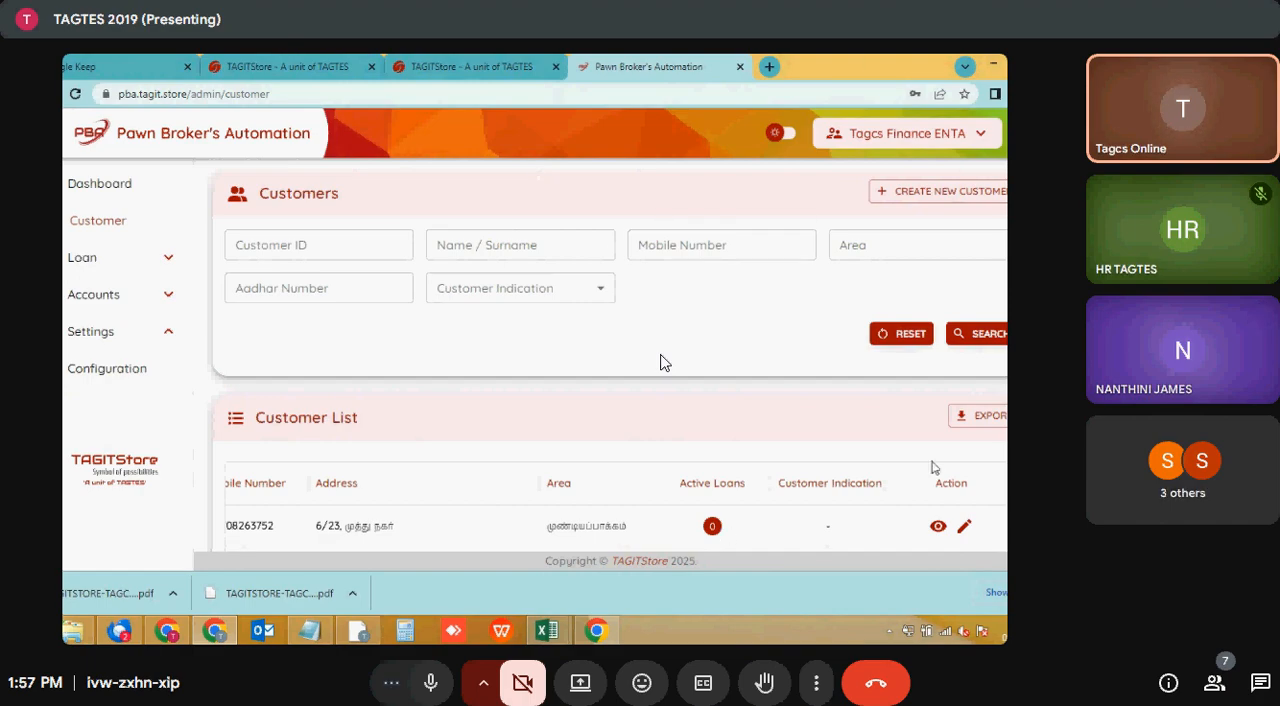
# - Open the first listed customer's record for editing and go through the form down to the Claim section
pyautogui.scroll(-1, 960, 460)
pyautogui.click(965, 452)
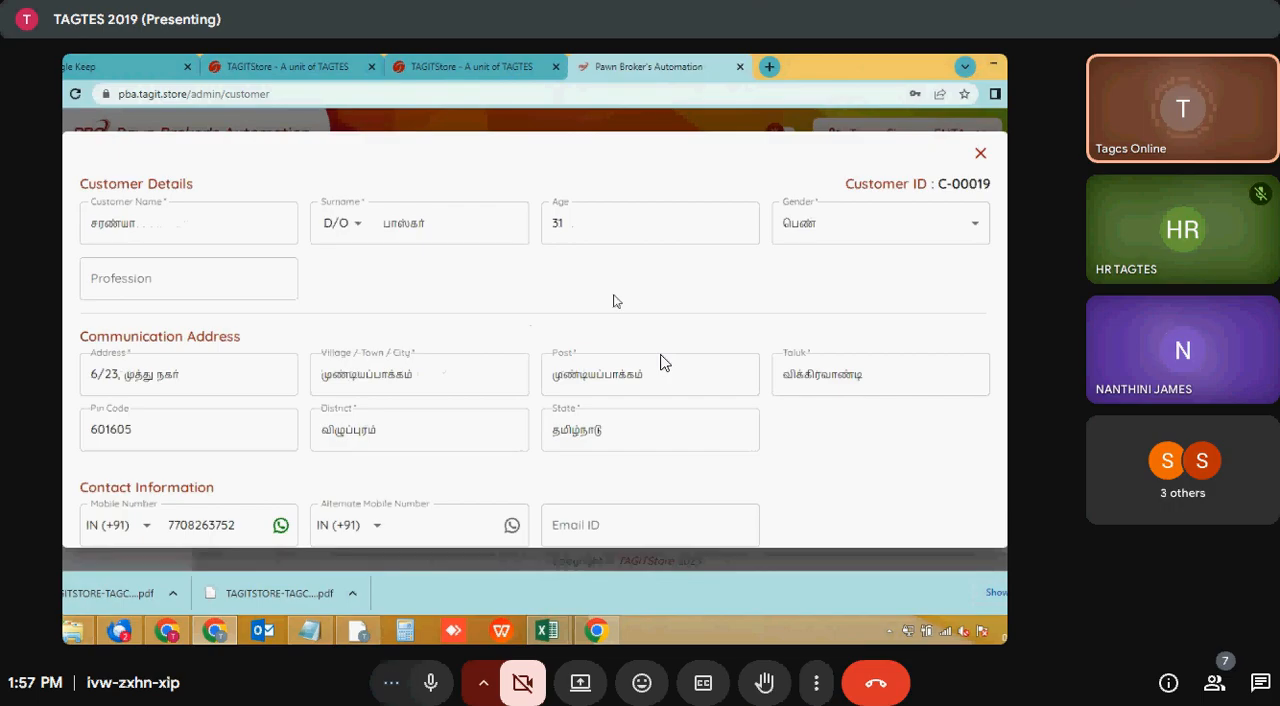
pyautogui.scroll(-4, 660, 362)
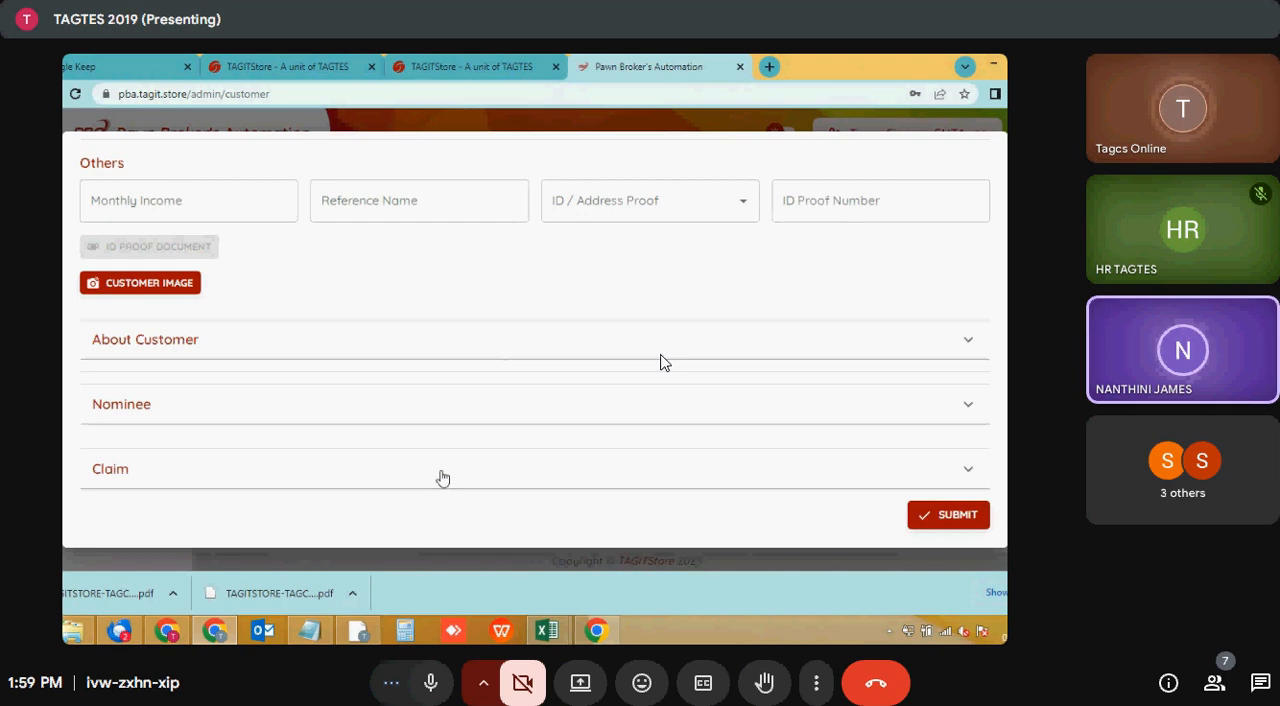
# - Expand the Claim section and mark the claim as requested, with 3 legal heirs and 06/18/2025 as the date of death
pyautogui.click(443, 478)
pyautogui.scroll(-1, 466, 457)
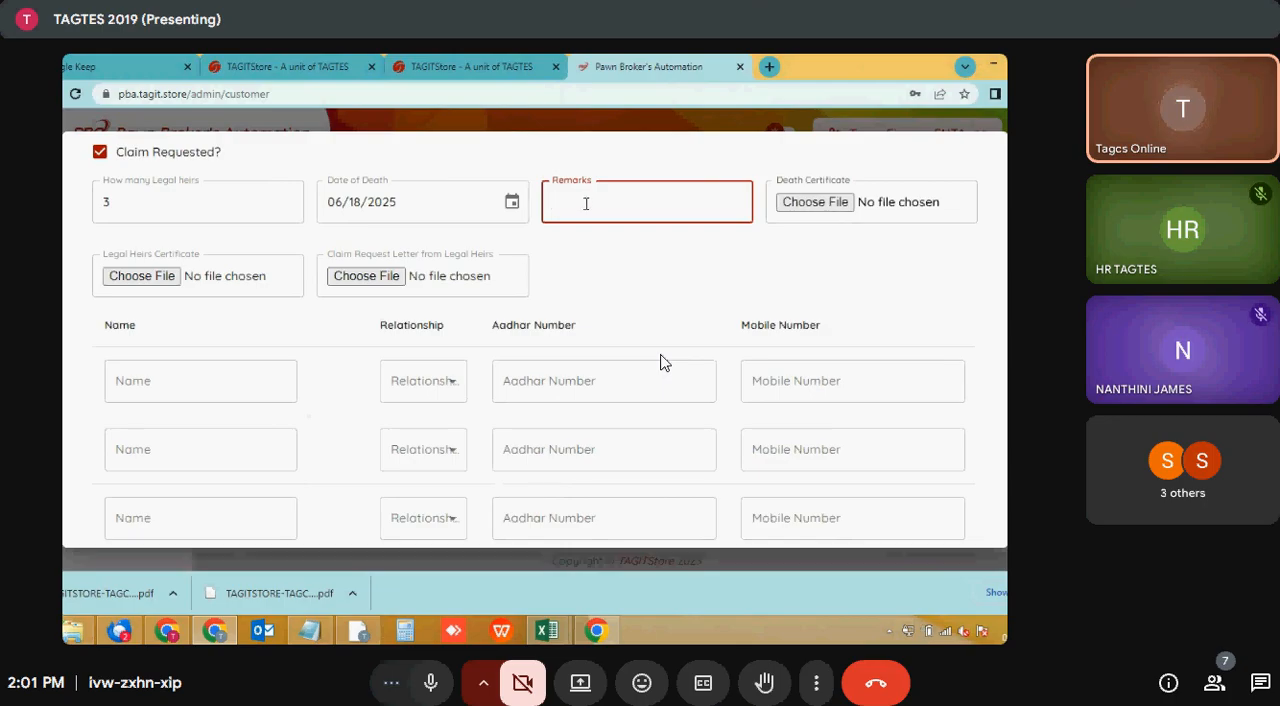
pyautogui.scroll(2, 660, 362)
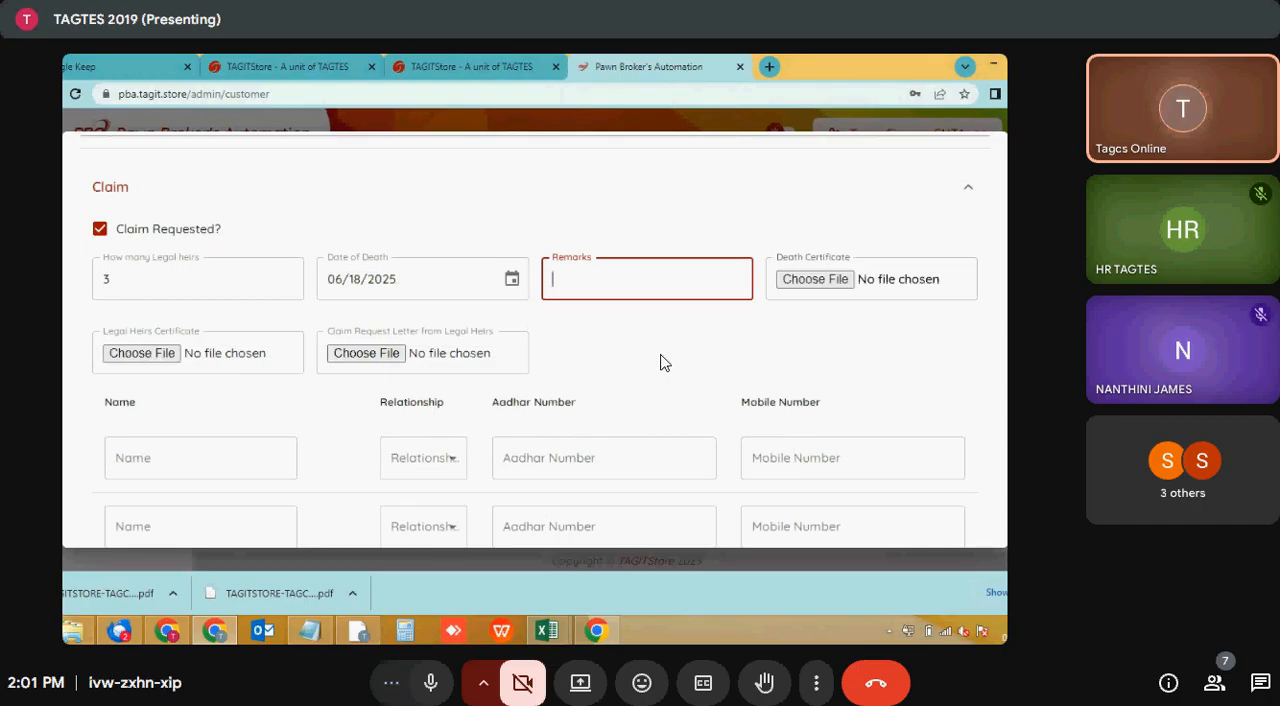
pyautogui.click(660, 362)
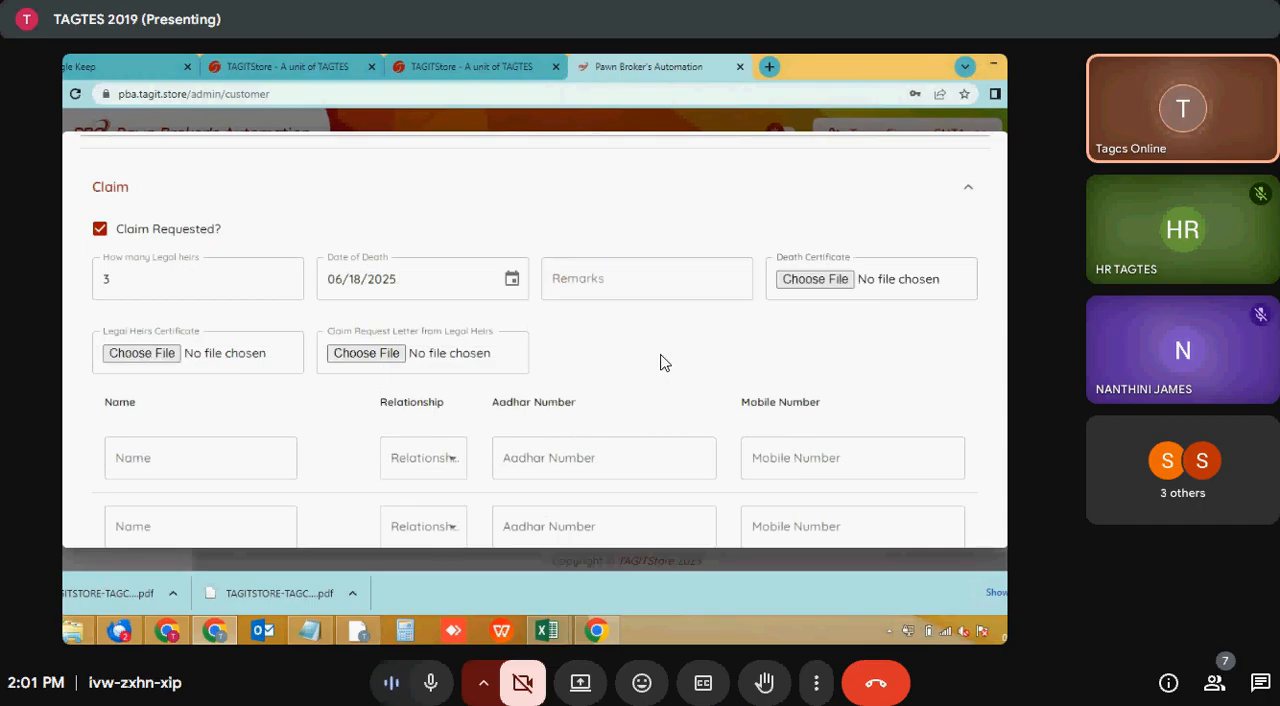
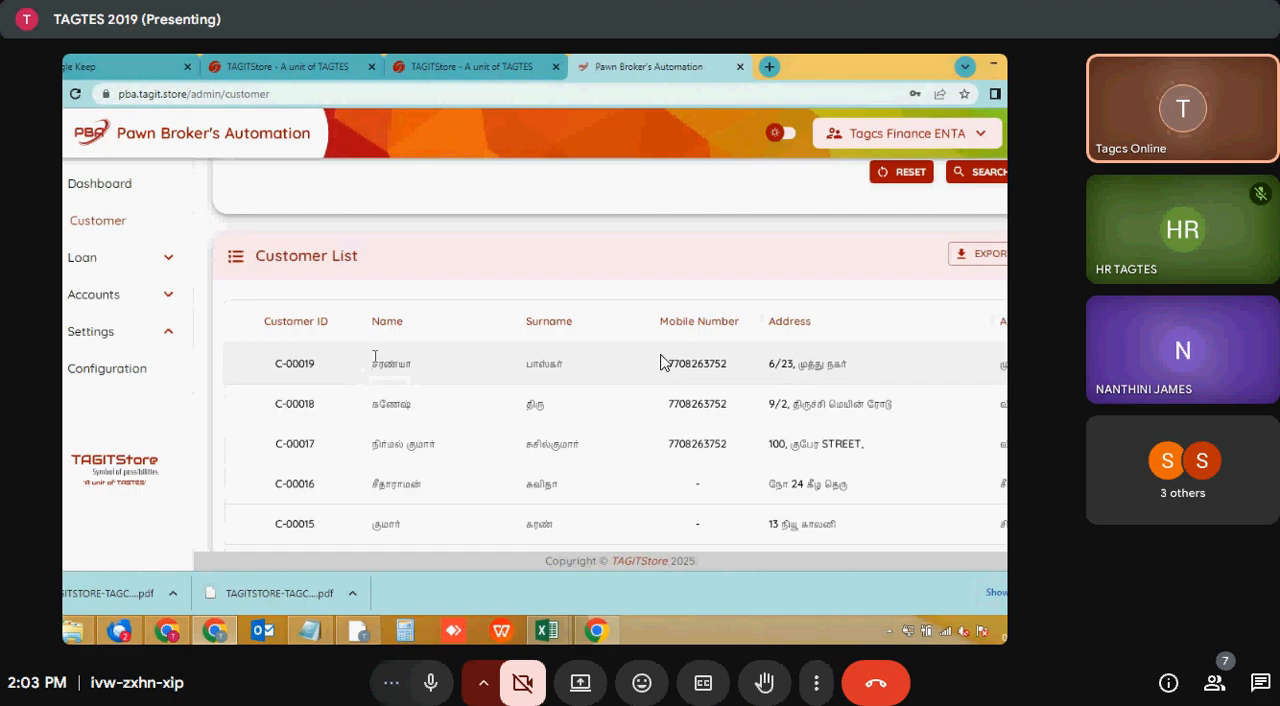
# - Switch to the Google Meet call, end the screen presentation and exit the full-screen view
pyautogui.scroll(-1, 431, 377)
pyautogui.scroll(-3, 431, 377)
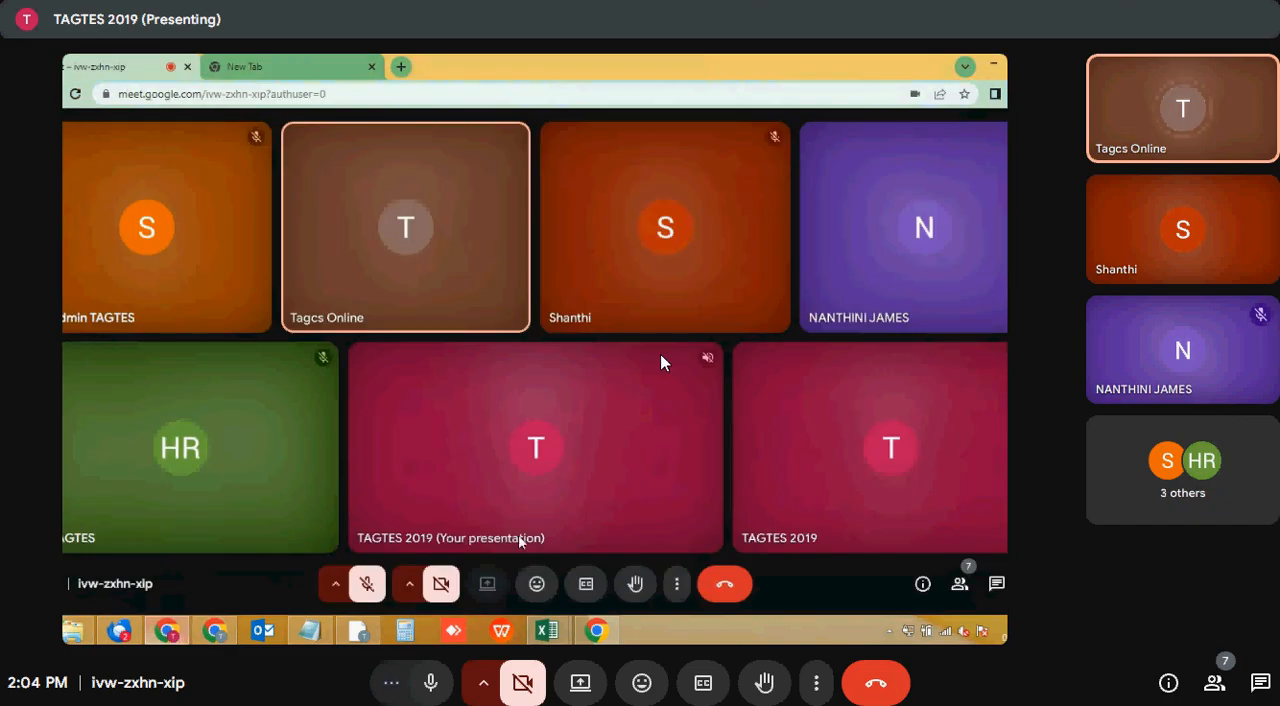
pyautogui.click(490, 584)
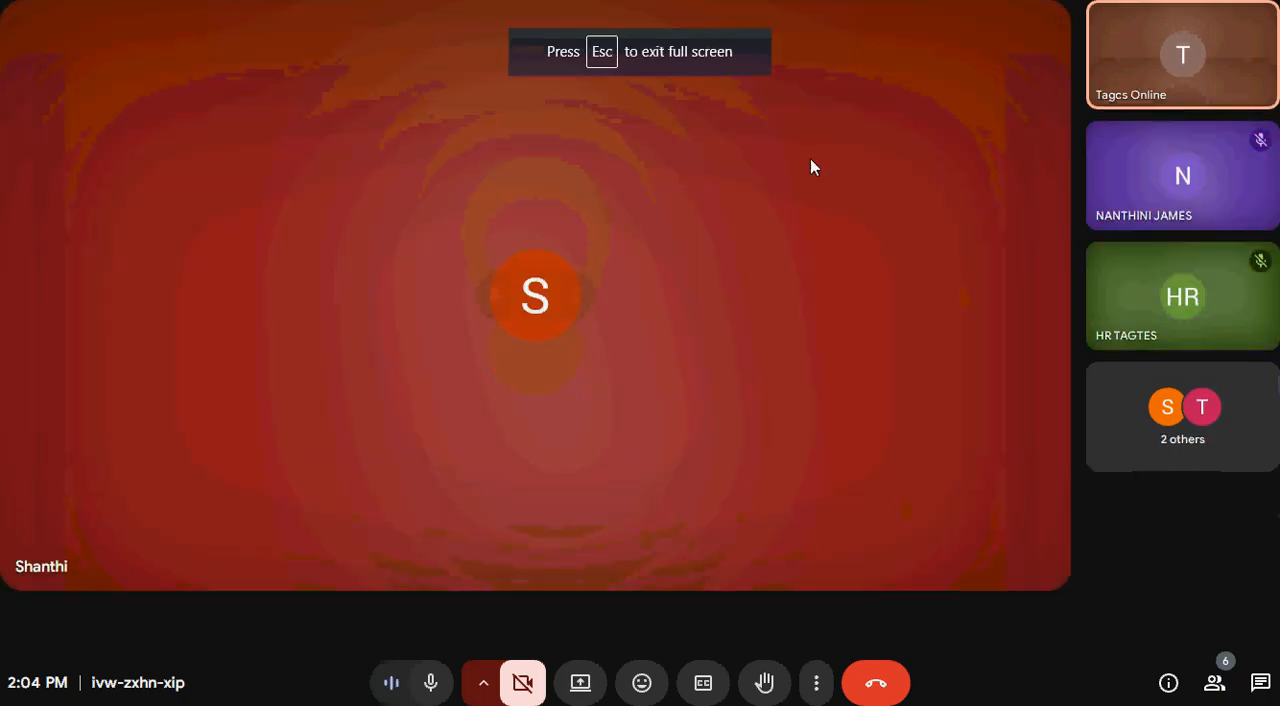
pyautogui.click(640, 48)
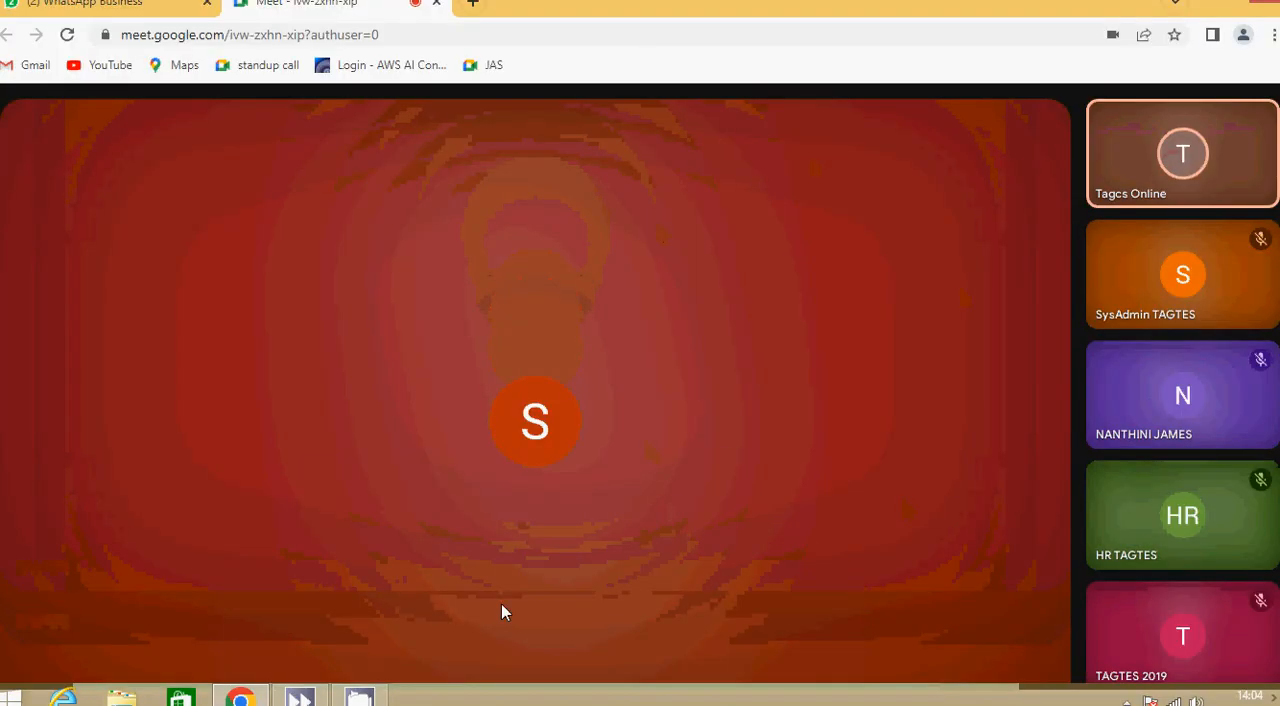
pyautogui.click(1127, 699)
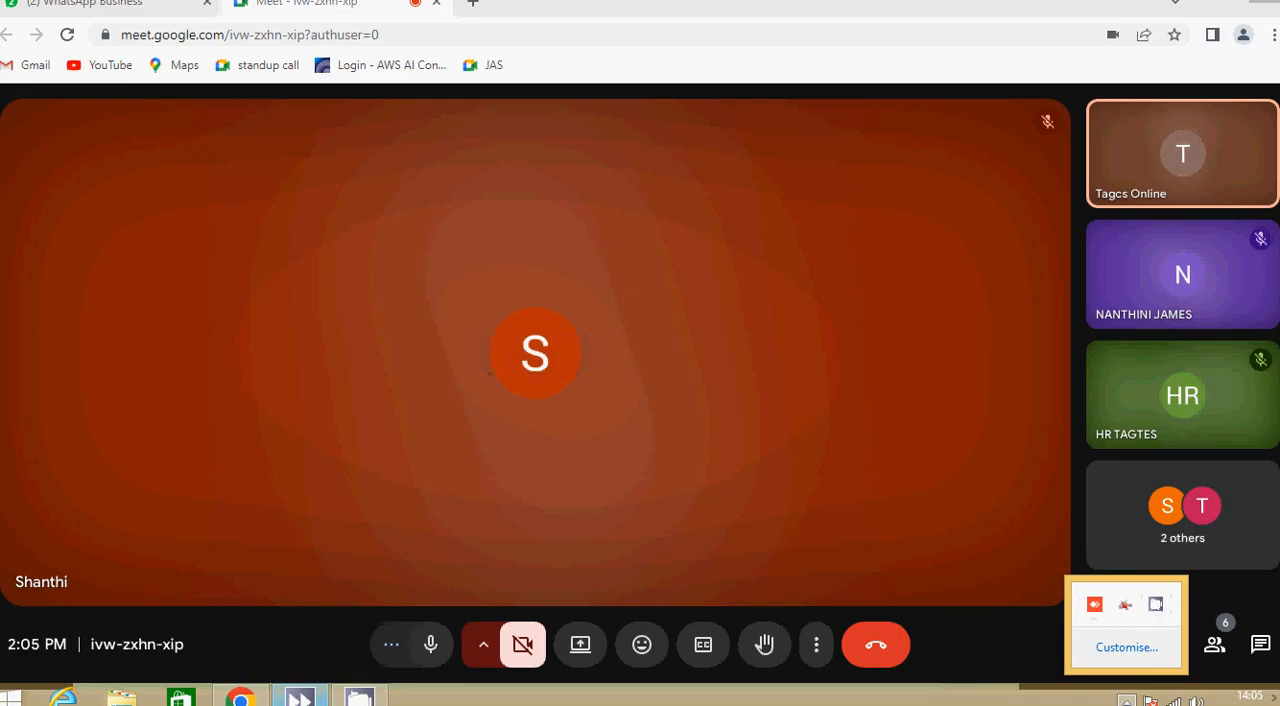
pyautogui.click(300, 698)
pyautogui.click(357, 698)
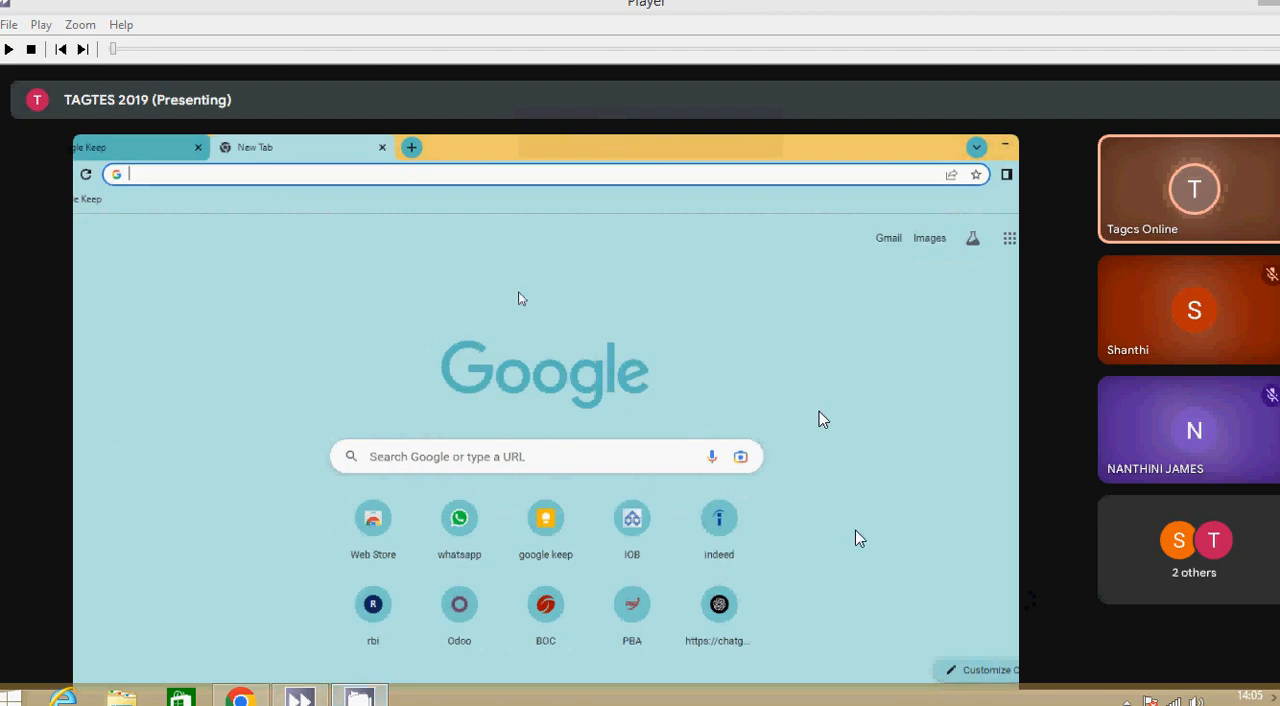
pyautogui.click(1126, 700)
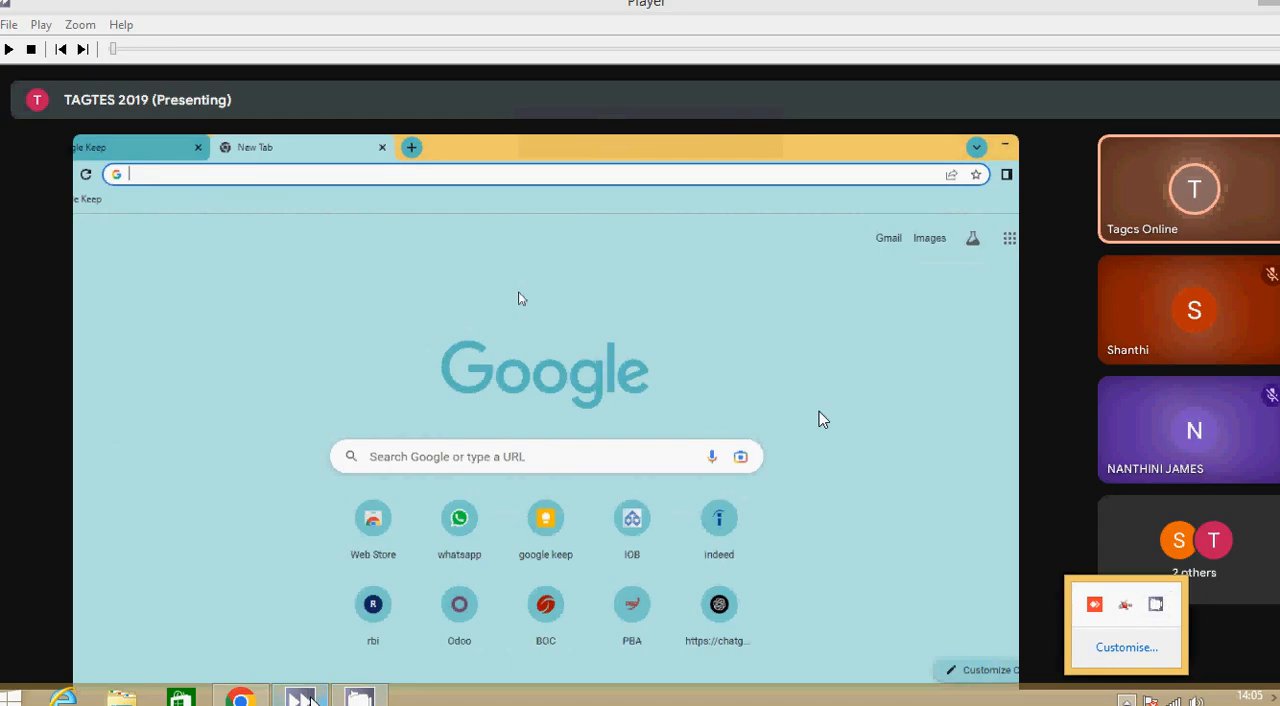
pyautogui.click(311, 699)
pyautogui.click(311, 699)
pyautogui.click(311, 699)
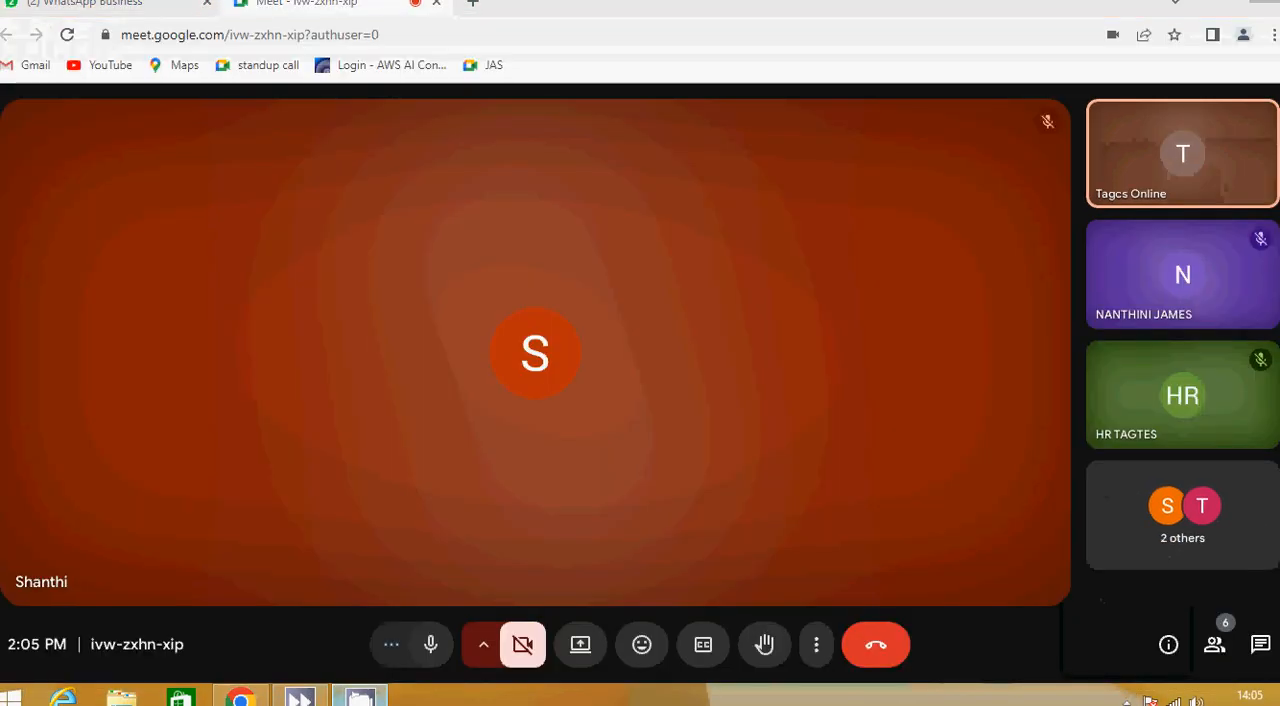
# - Bring up the CamStudio recorder window and reveal the hidden notification icons again
pyautogui.click(1127, 700)
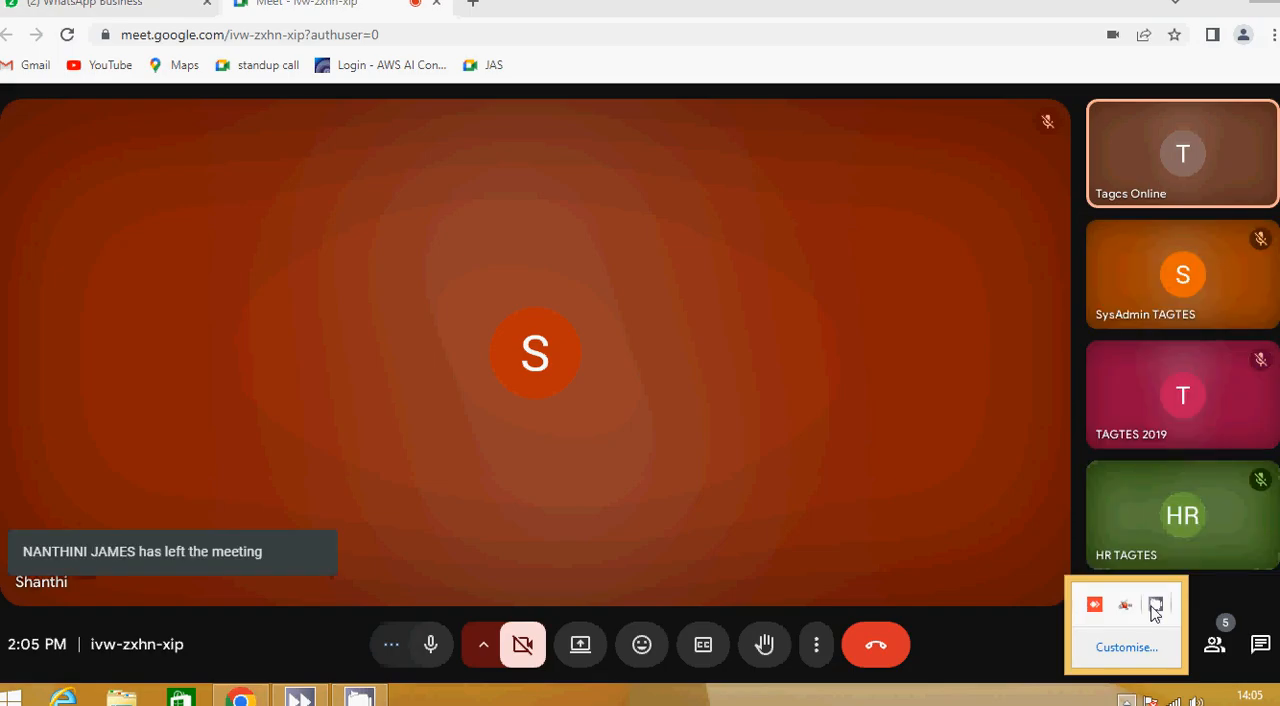
pyautogui.click(1155, 608)
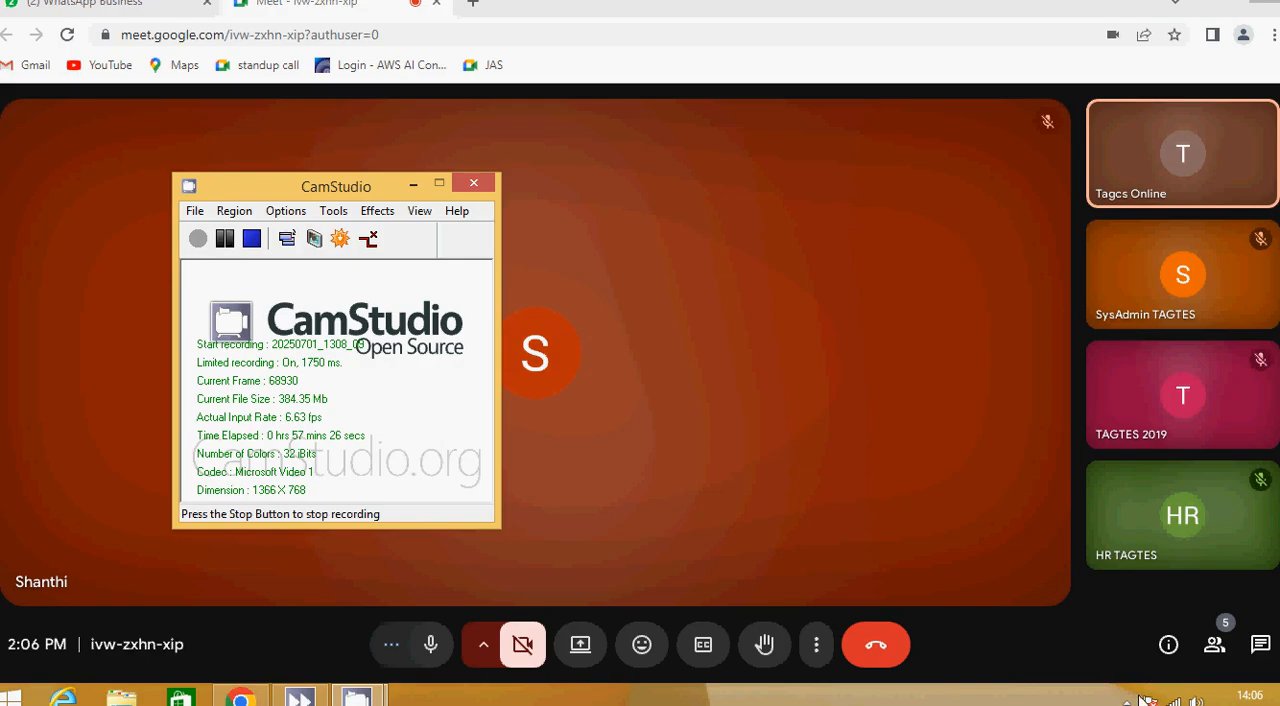
pyautogui.click(1128, 700)
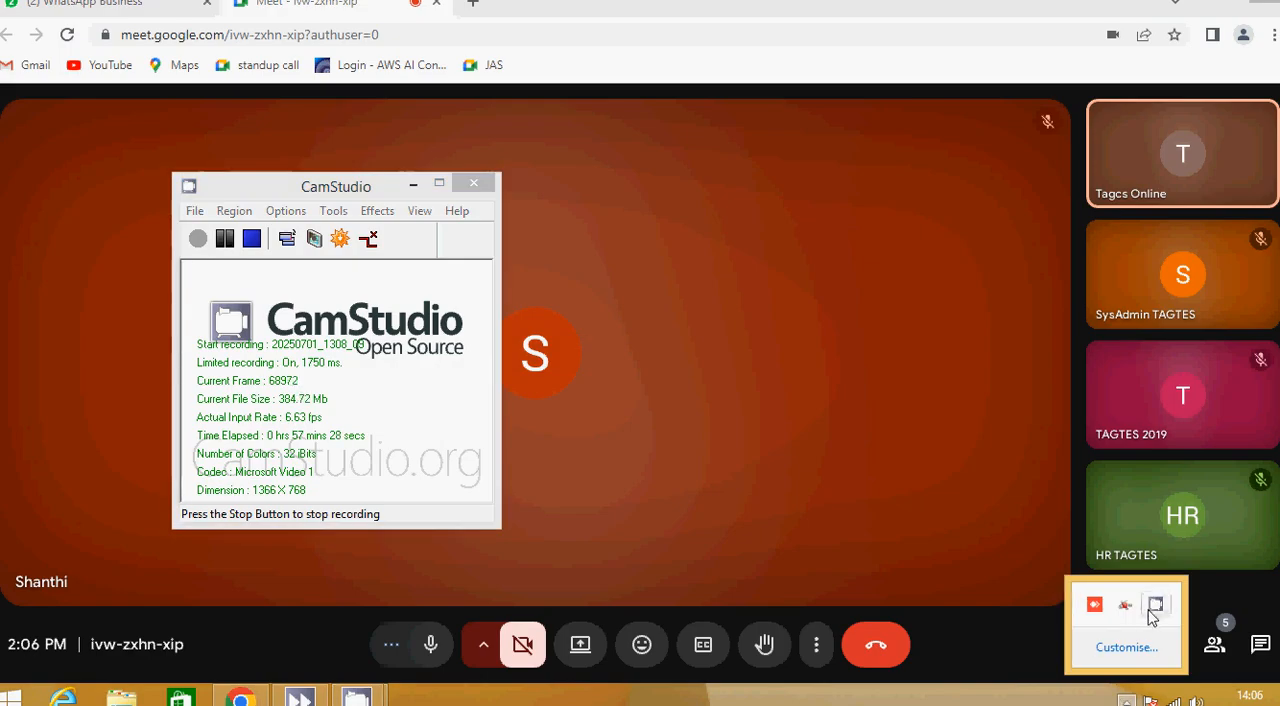